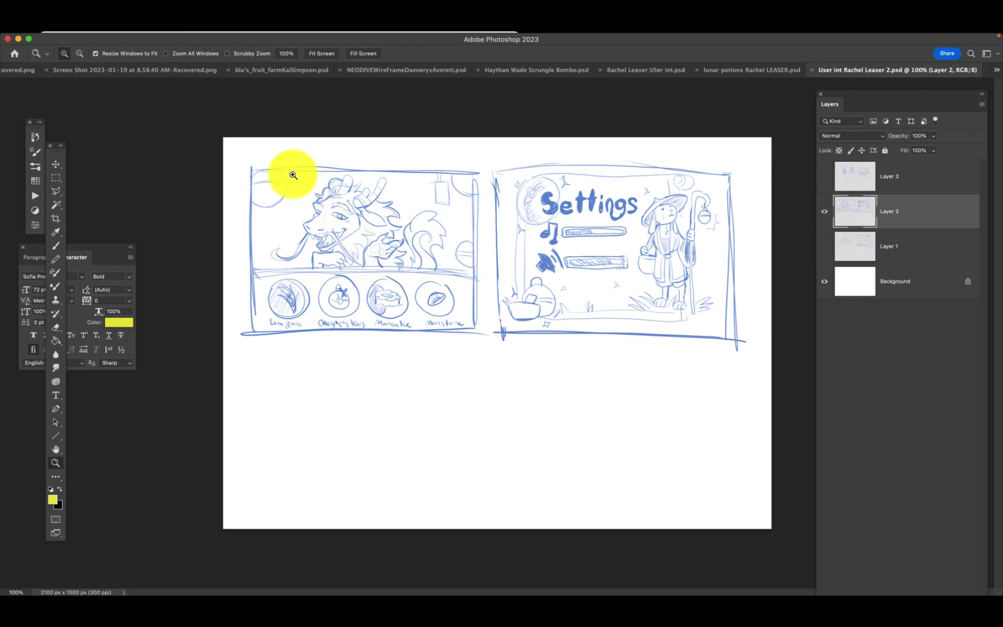
Examine the dragon shop sketch up close, then look through the mortar-and-recipes sketch and the lunar potions item sketches.
left_click_drag(235, 162, 591, 421)
scroll(592, 351, "down", 3)
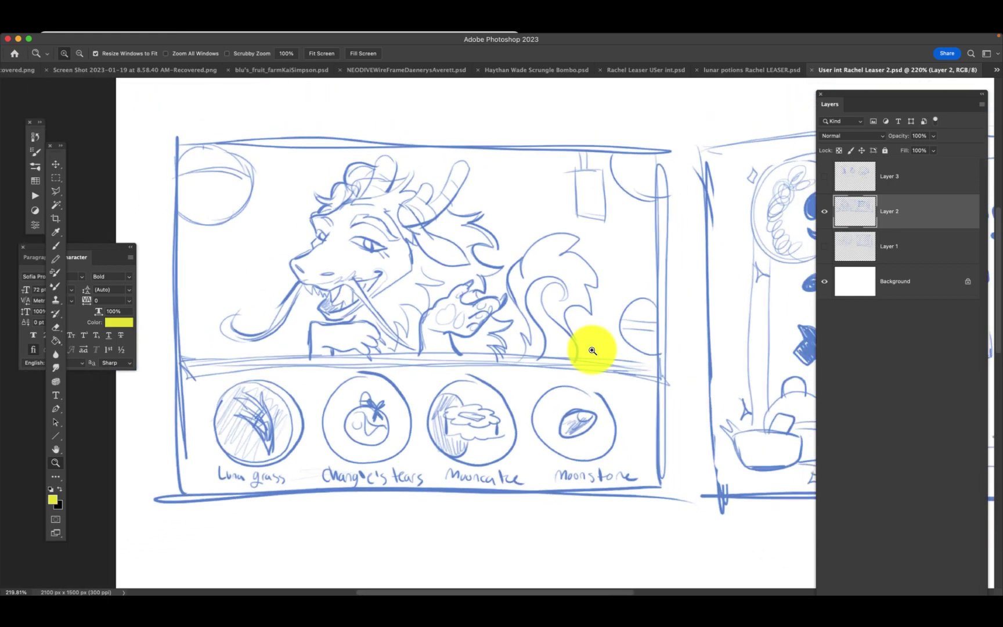
scroll(592, 349, "up", 1)
left_click_drag(595, 316, 647, 329)
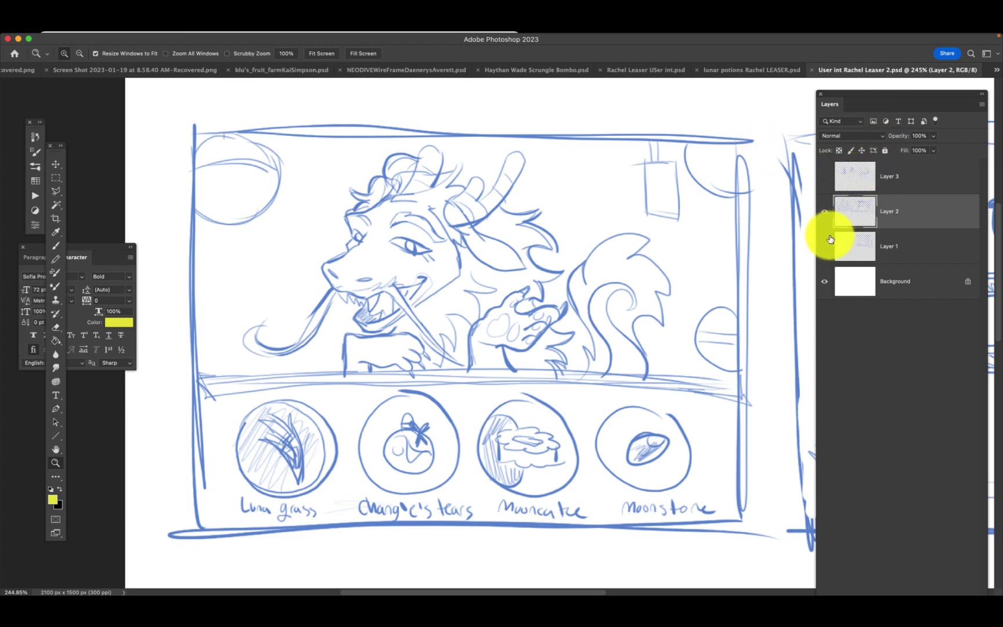
left_click(767, 70)
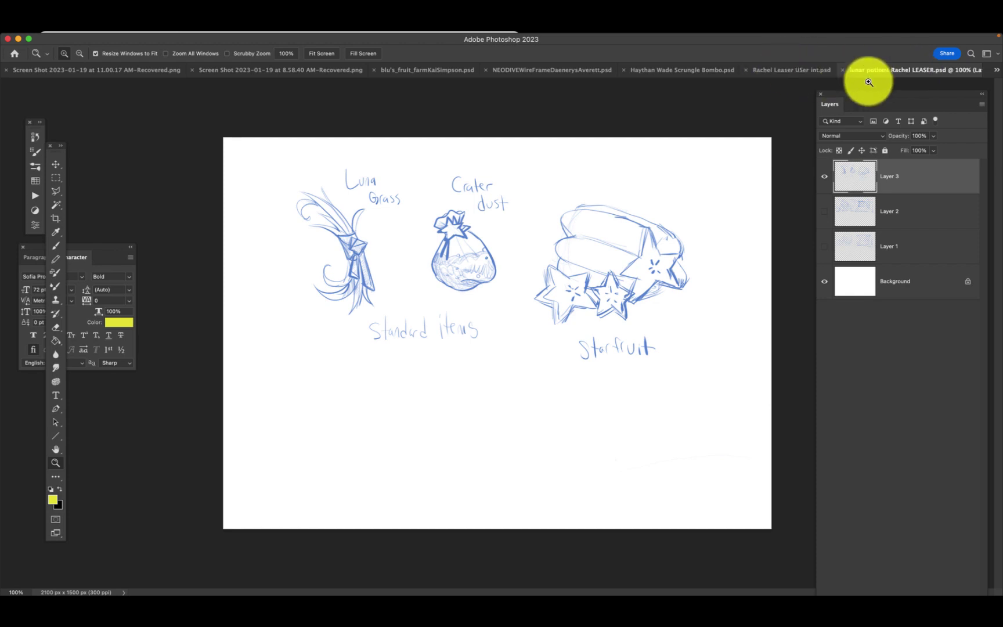
left_click(803, 72)
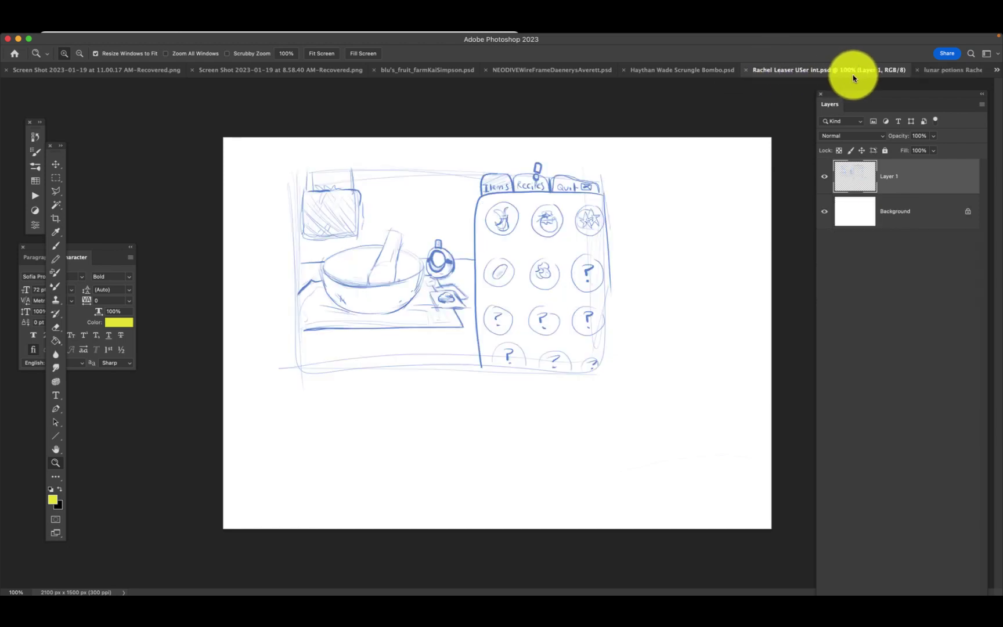
left_click(939, 71)
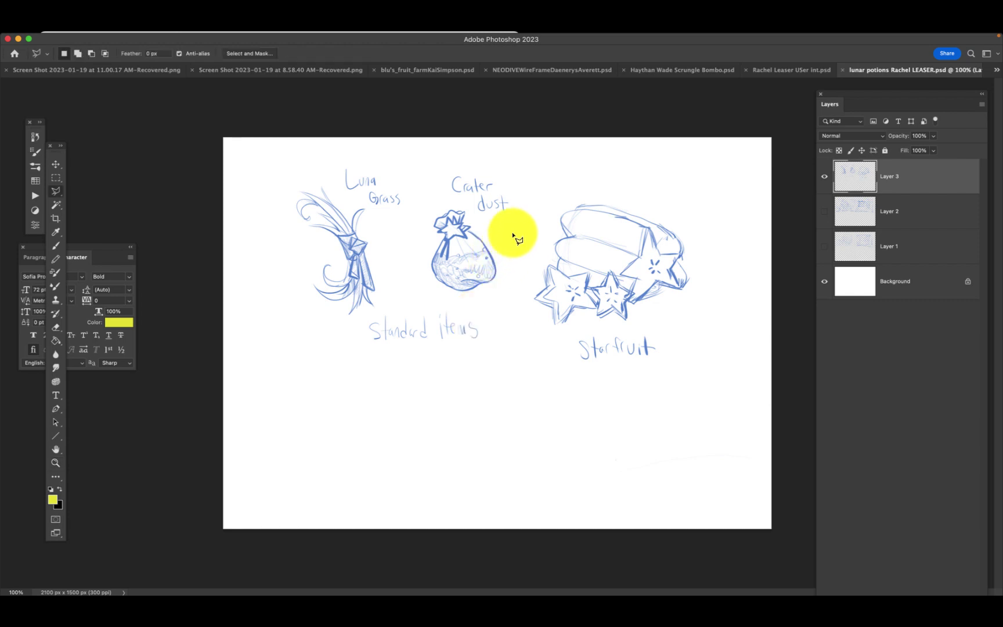
Switch to the freehand Lasso tool and arrange the open documents in a 4-up layout.
left_click(56, 191)
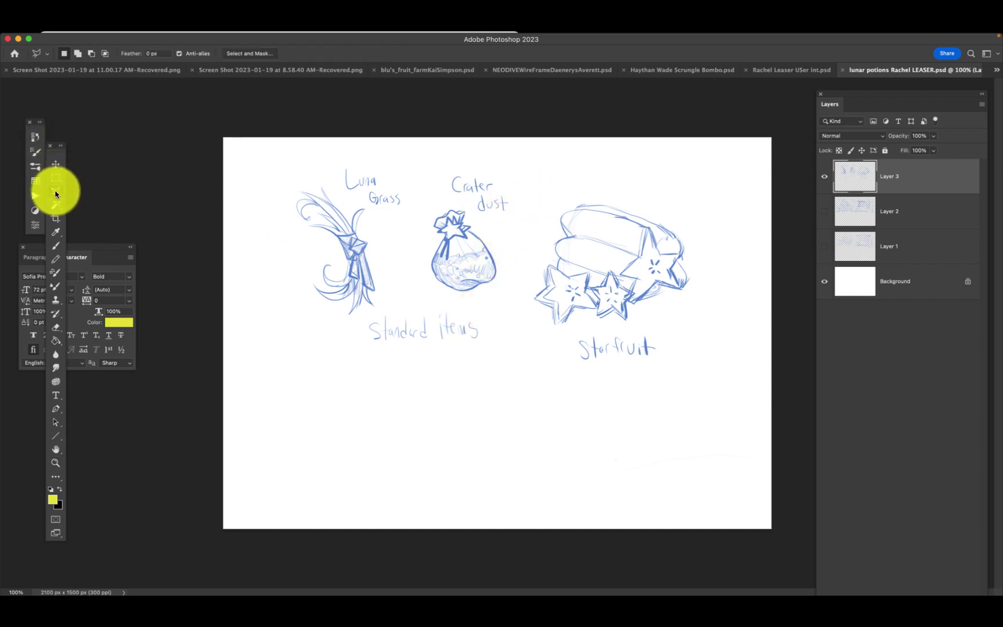
right_click(55, 191)
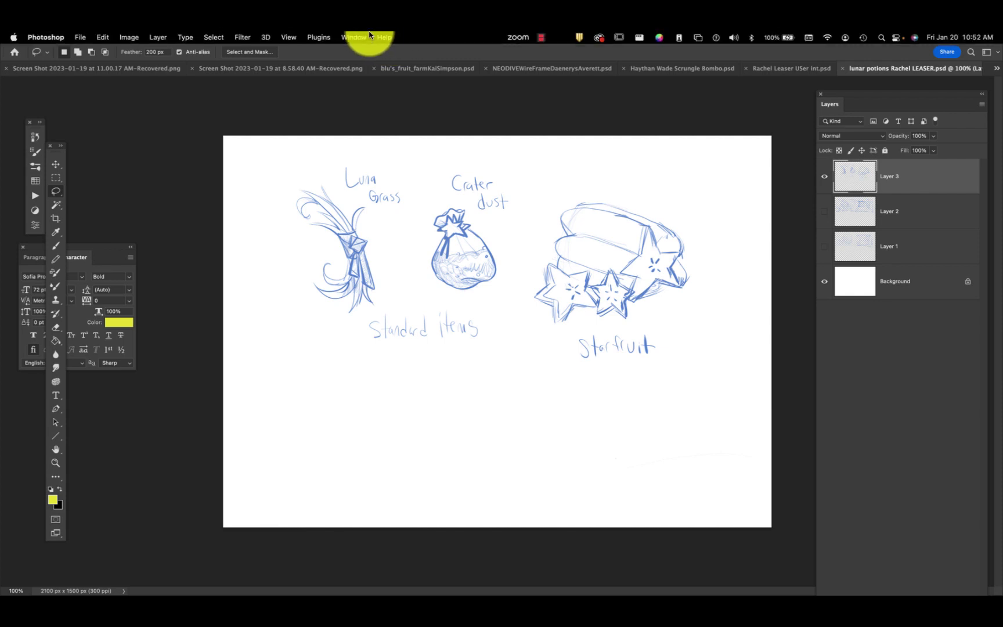
left_click(359, 39)
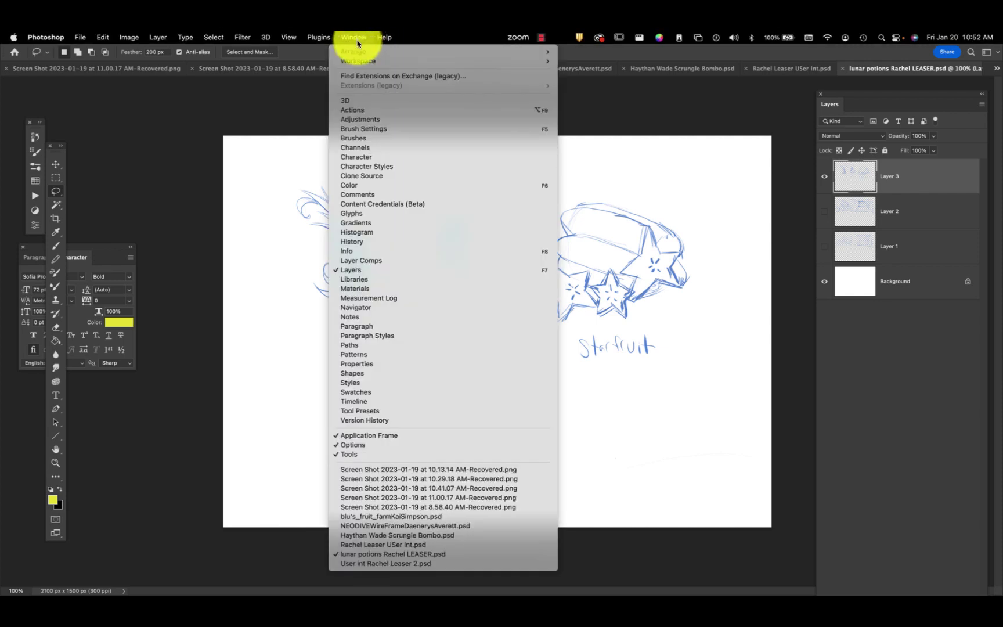
mouse_move(358, 54)
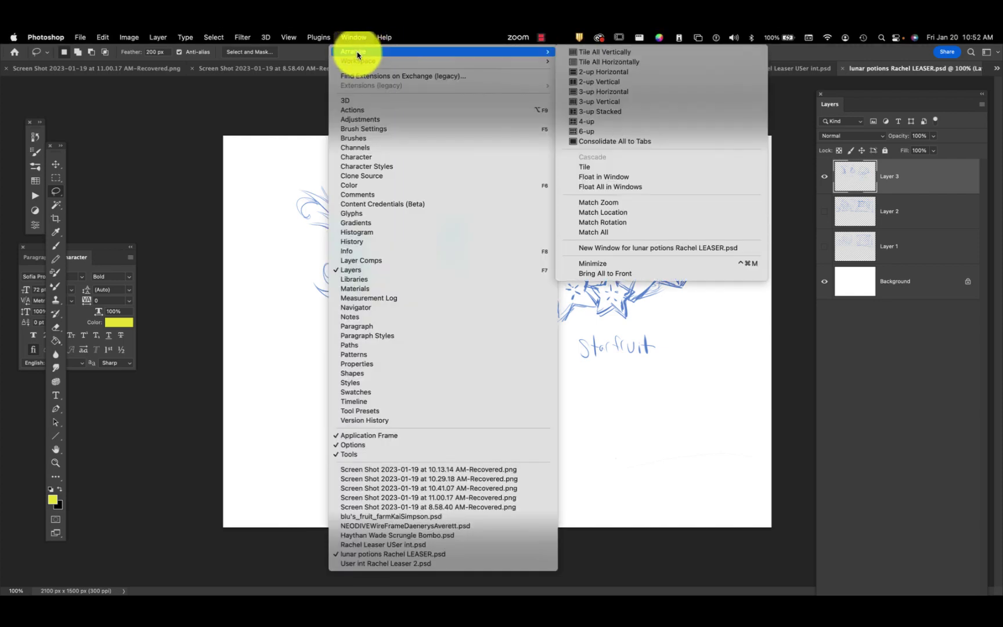
left_click(604, 126)
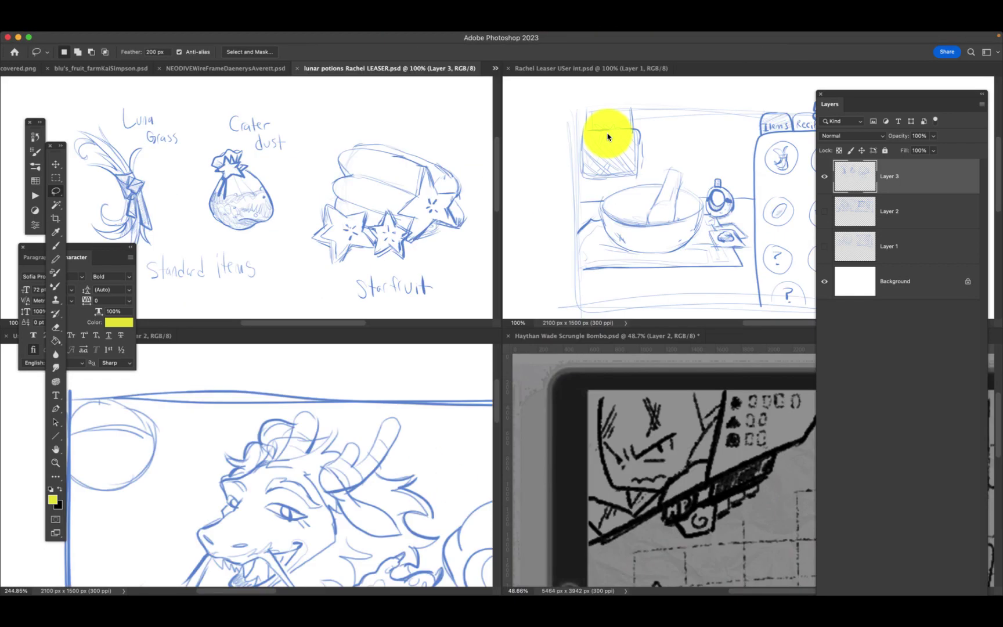
Compare the dragon shop sketch, the crater dust pouch and the recipes panel side by side in their tiled windows.
key("z")
left_click(360, 496)
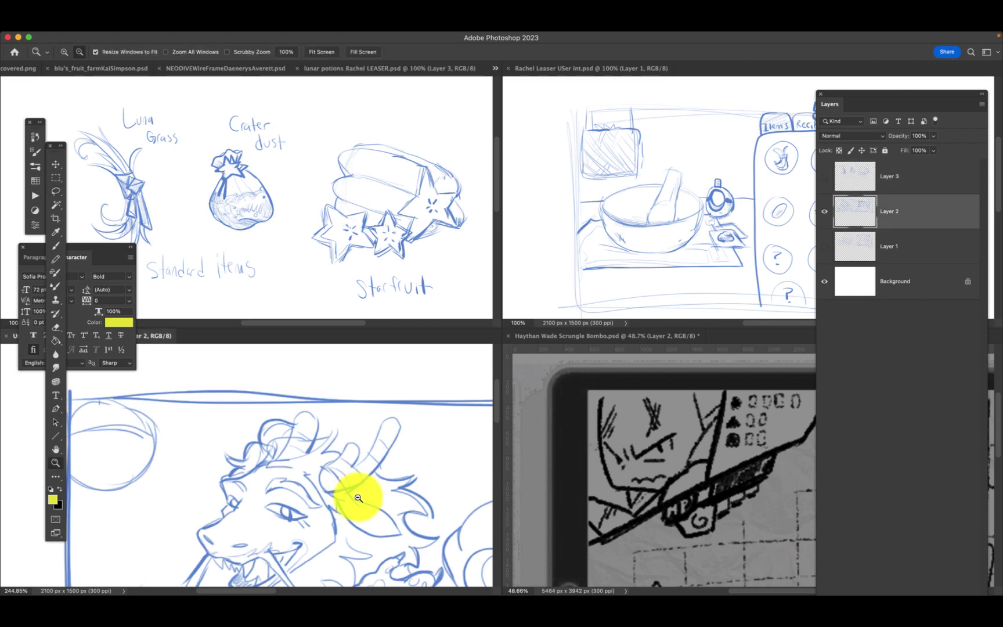
left_click(359, 498, "alt")
left_click(352, 498, "alt")
left_click(352, 503, "alt")
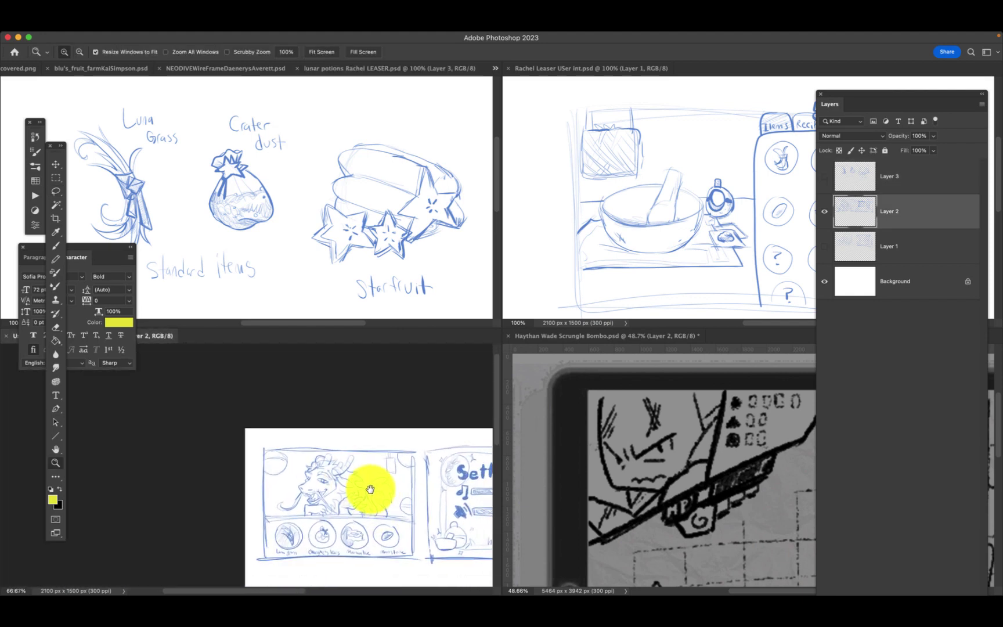
left_click_drag(370, 489, 306, 429)
left_click(277, 194)
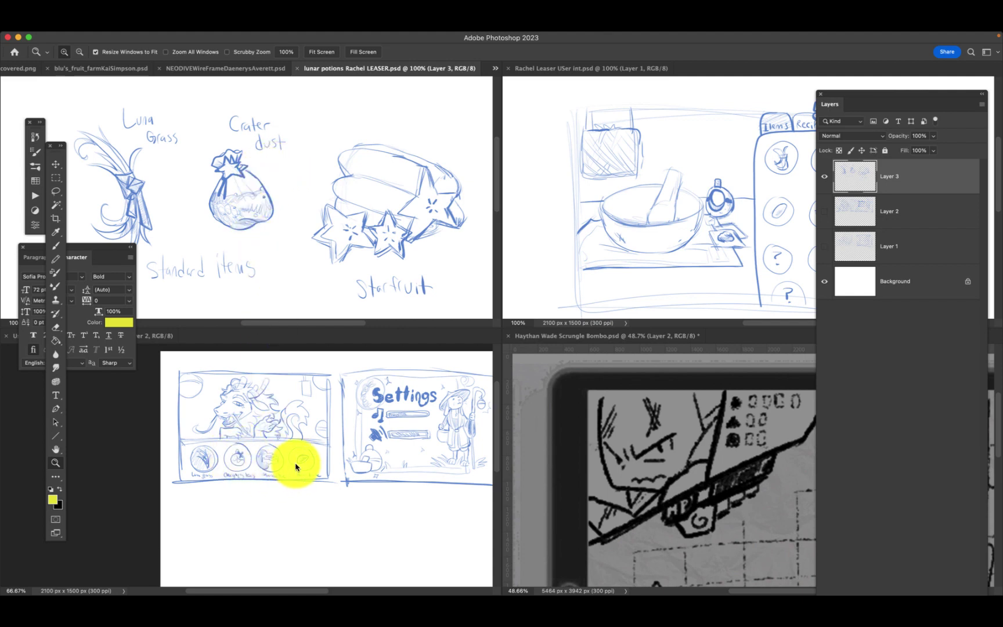
left_click(297, 185)
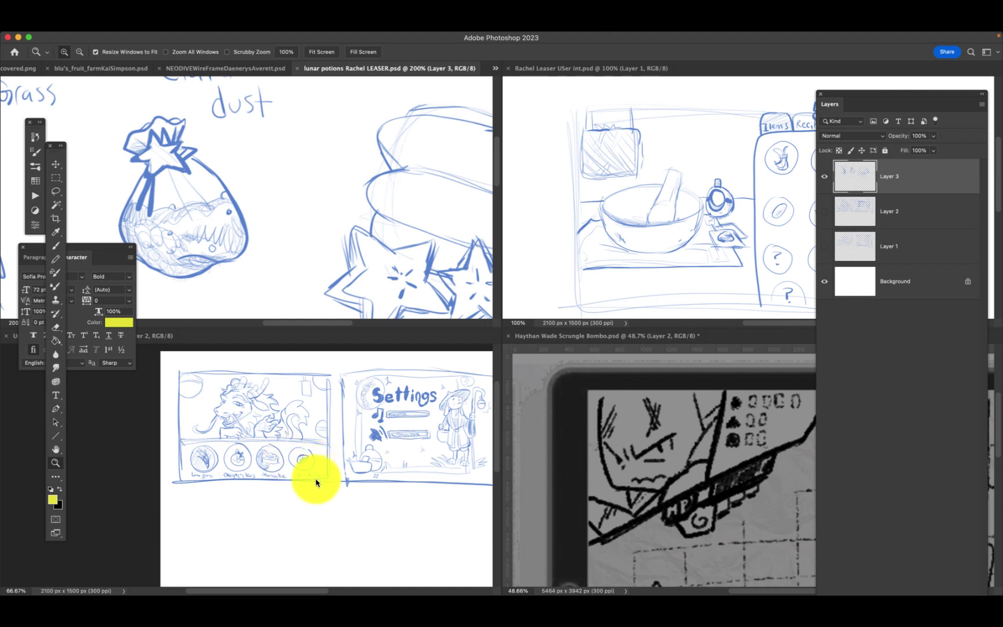
left_click(700, 230)
left_click_drag(739, 237, 641, 211)
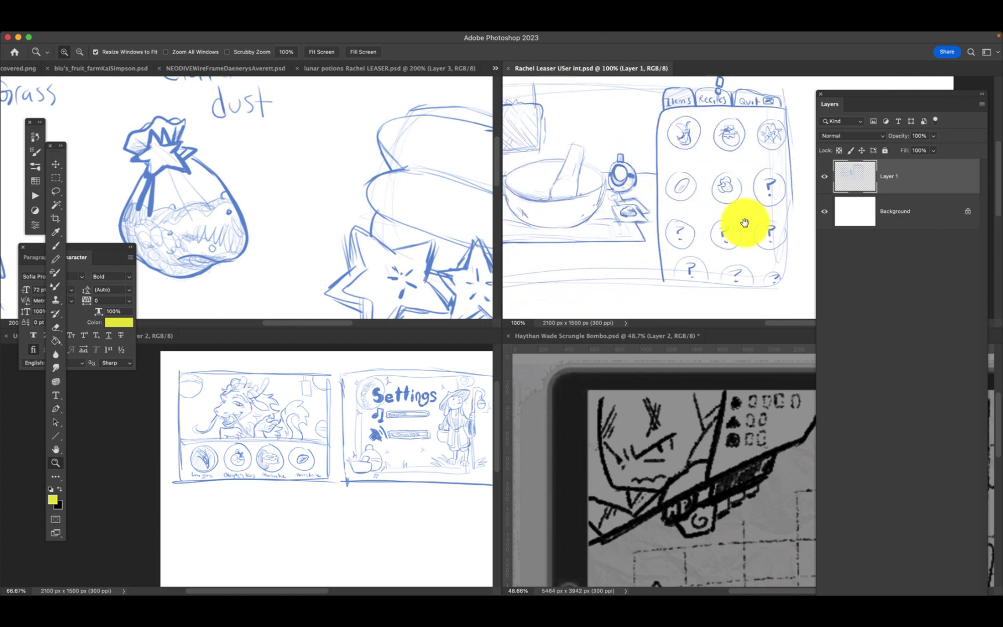
Crop the shop and settings document to the dragon shop frame, using the W x H x Resolution preset with a 5464 px width.
left_click(283, 488)
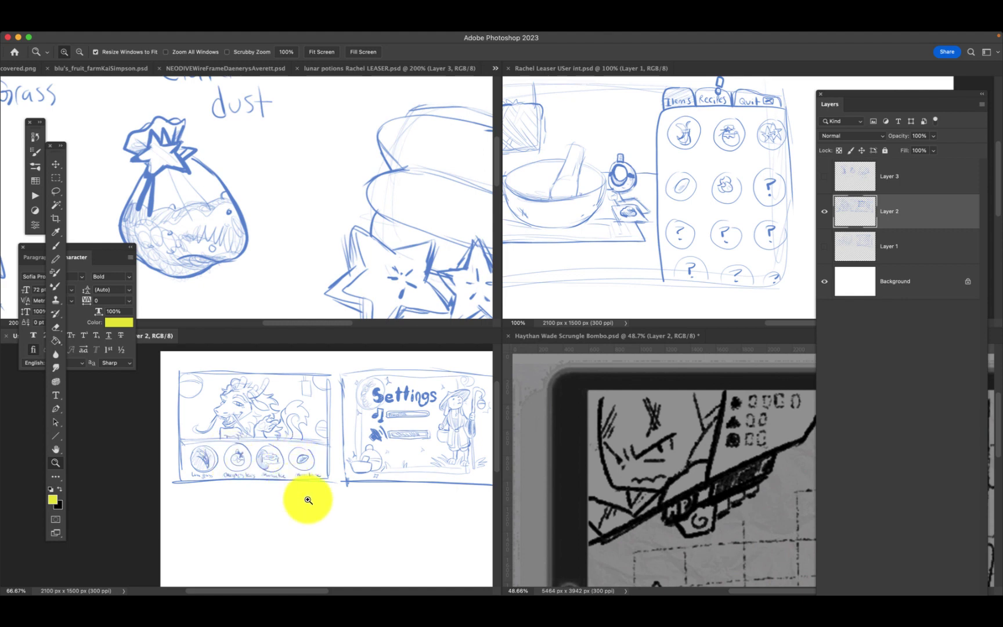
key("c")
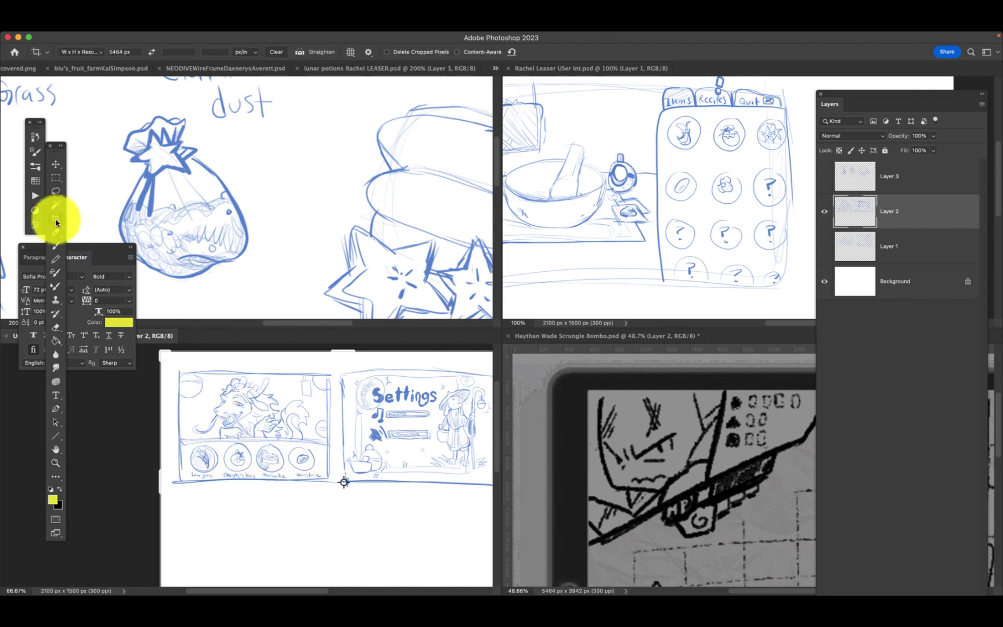
left_click(125, 53)
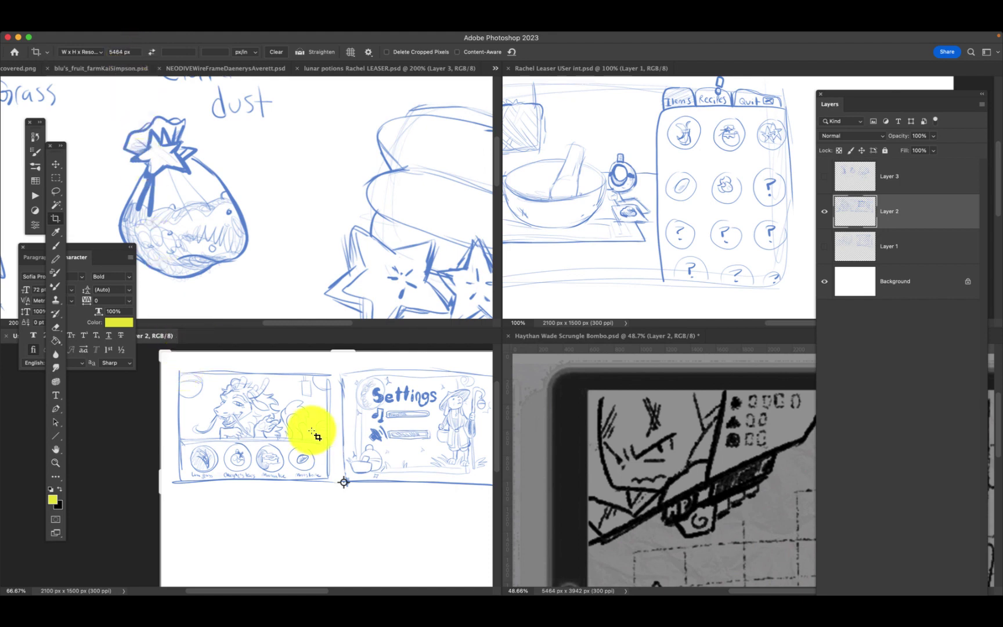
left_click_drag(173, 368, 336, 488)
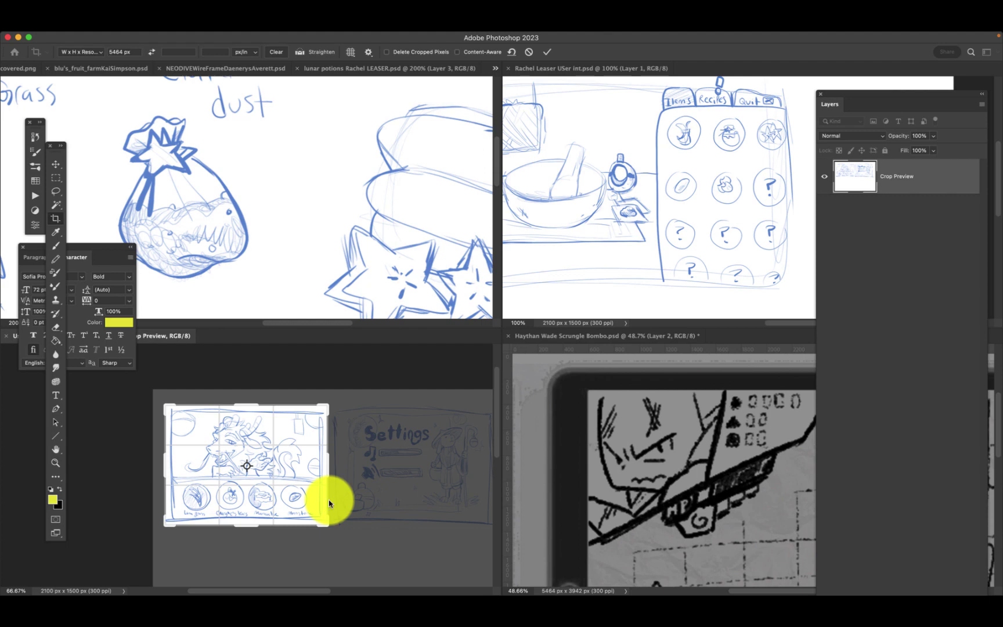
left_click(102, 53)
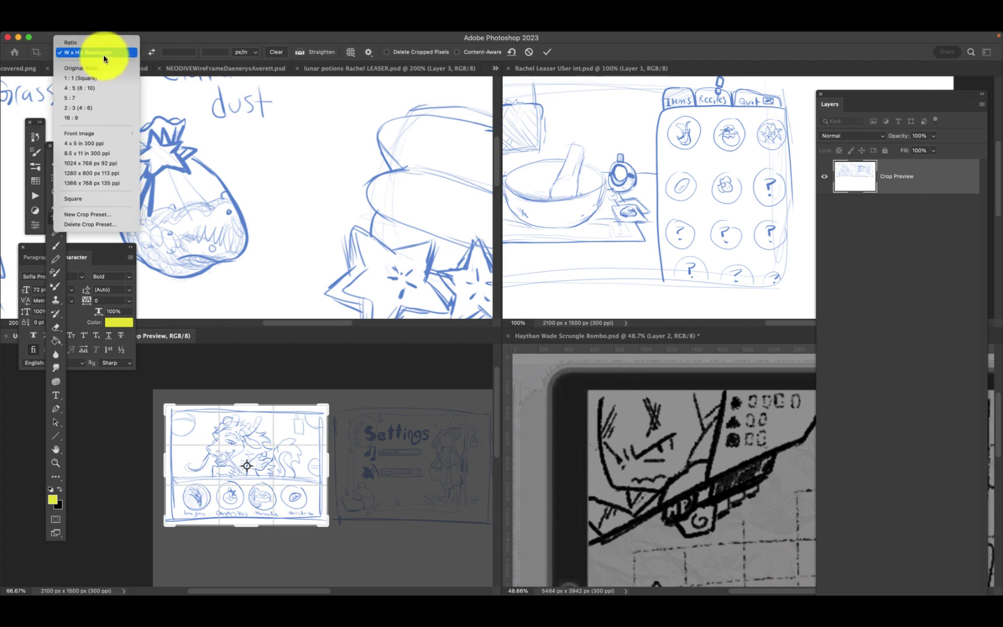
left_click(103, 54)
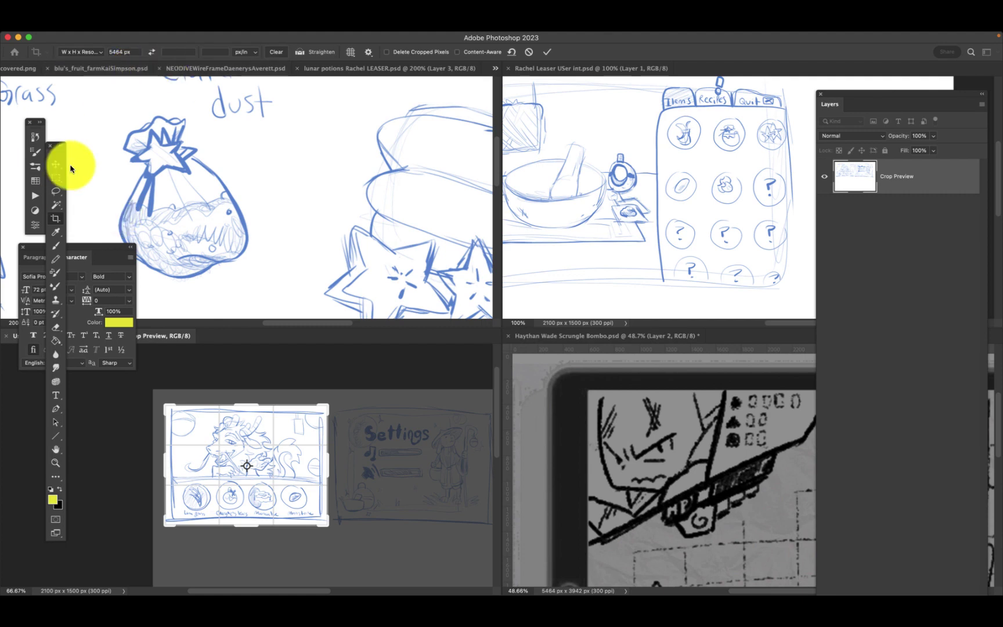
left_click(547, 53)
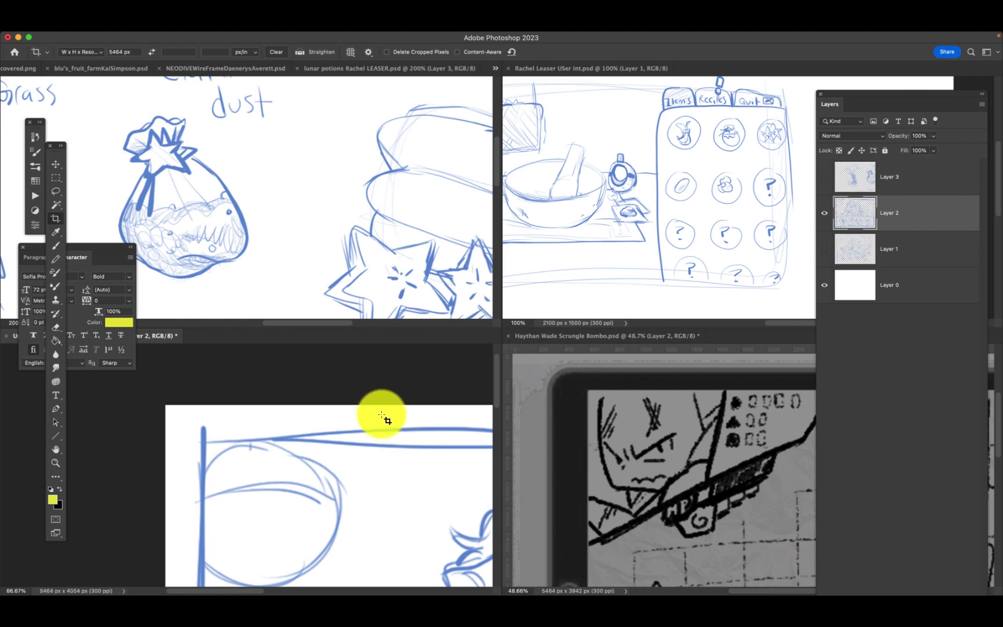
Copy Layer 3 with the item sketches from the lunar potions document into the cropped dragon shop document.
scroll(385, 448, "down", 5)
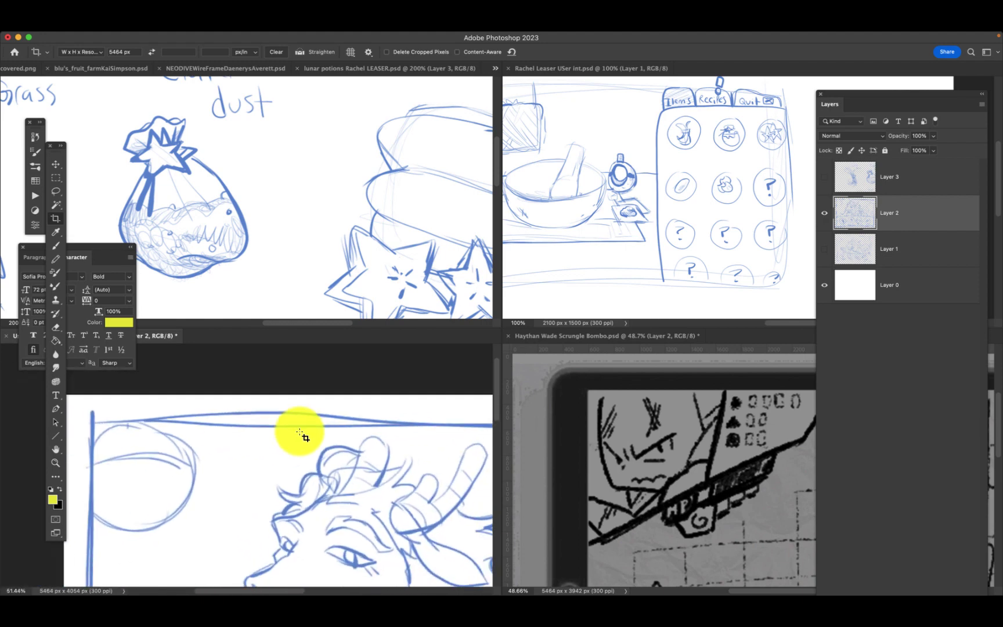
scroll(297, 444, "down", 4)
scroll(276, 490, "down", 3)
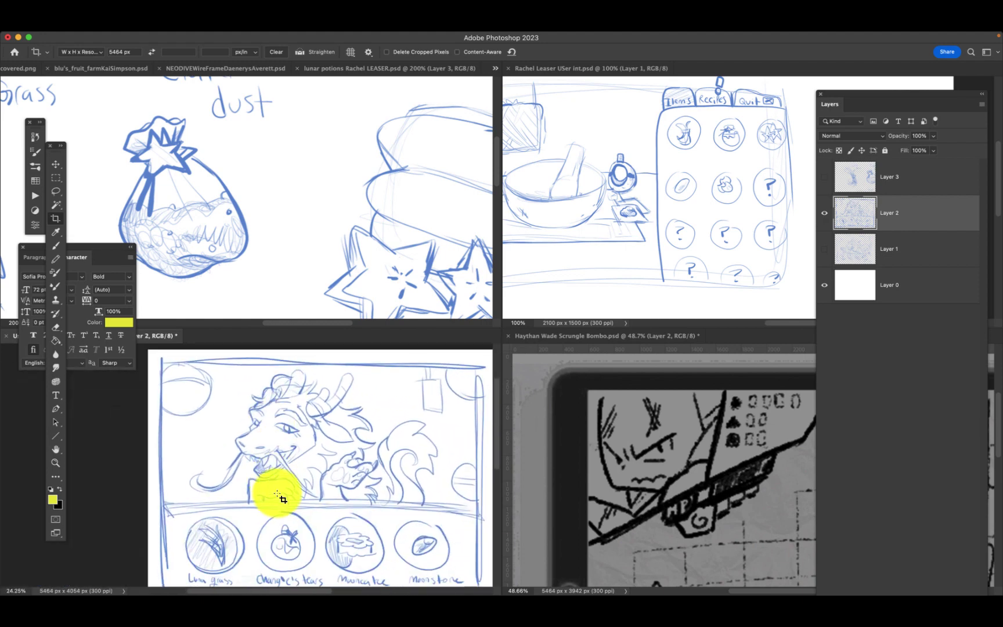
left_click(253, 189)
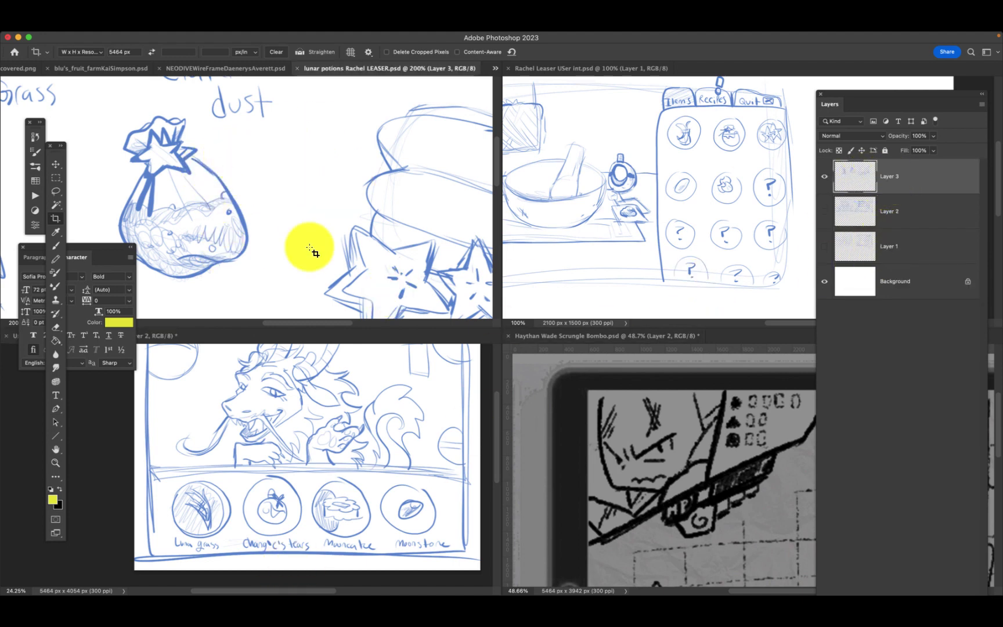
left_click_drag(289, 215, 369, 231)
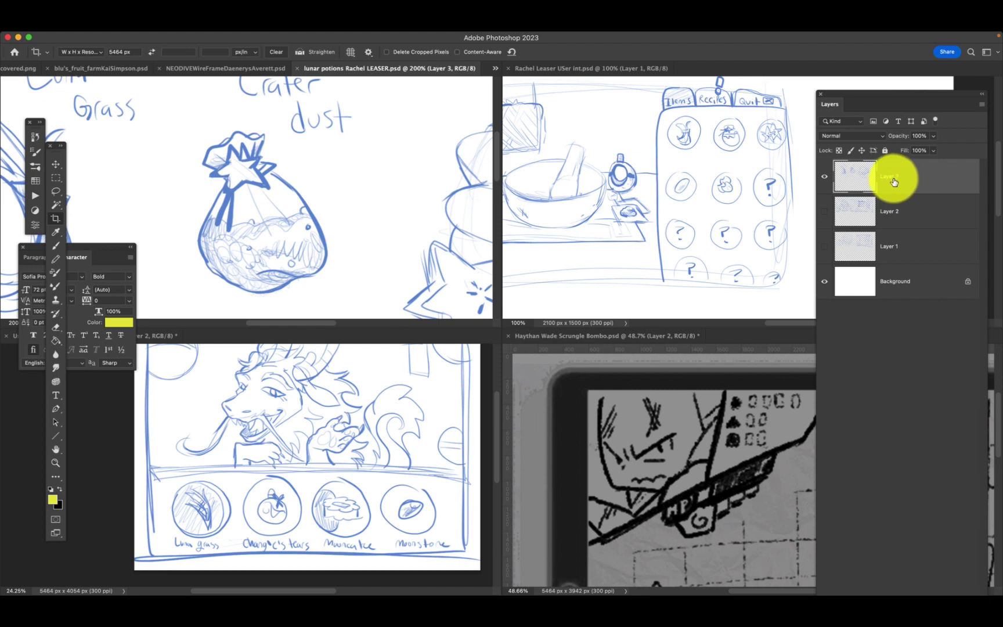
mouse_move(895, 181)
left_mouse_down()
mouse_move(611, 302)
mouse_move(389, 446)
mouse_move(320, 459)
mouse_move(371, 476)
left_mouse_up()
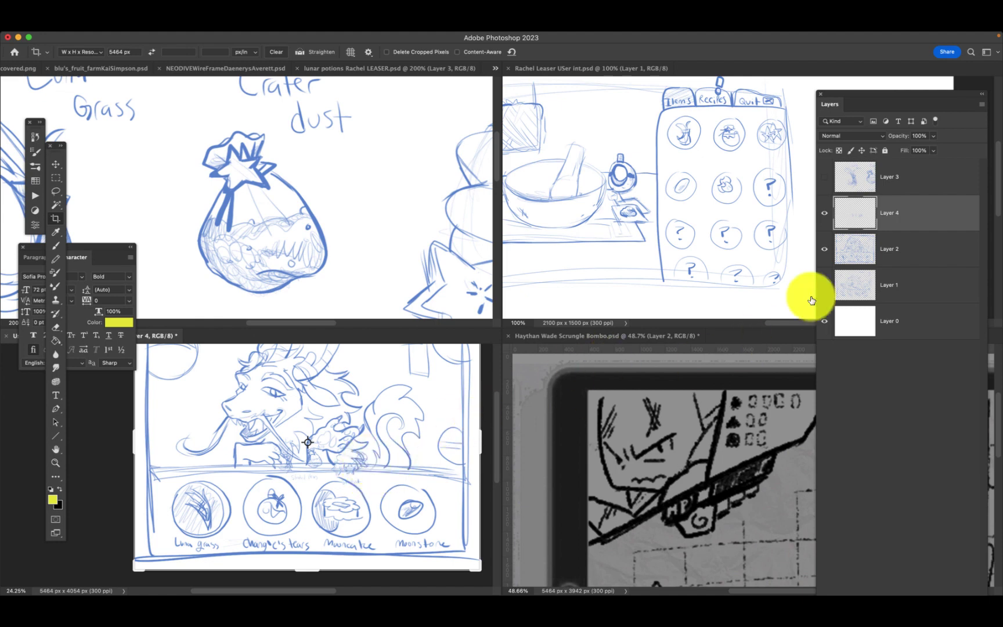
Hide Layer 2 with the dragon shop sketch to isolate the copied item sketches.
left_click_drag(857, 216, 819, 252)
left_click(819, 252)
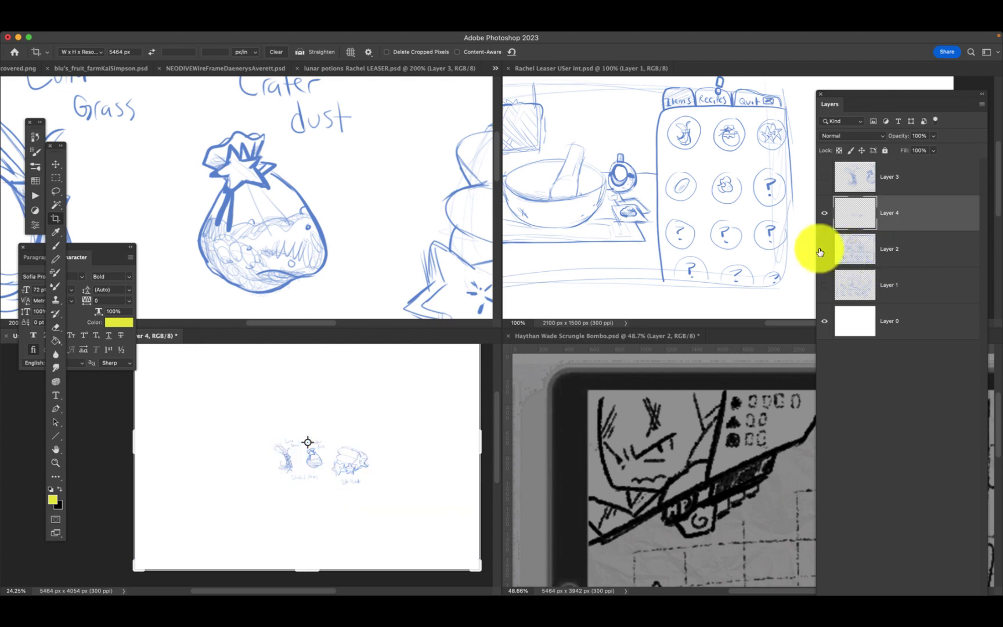
left_click(820, 251)
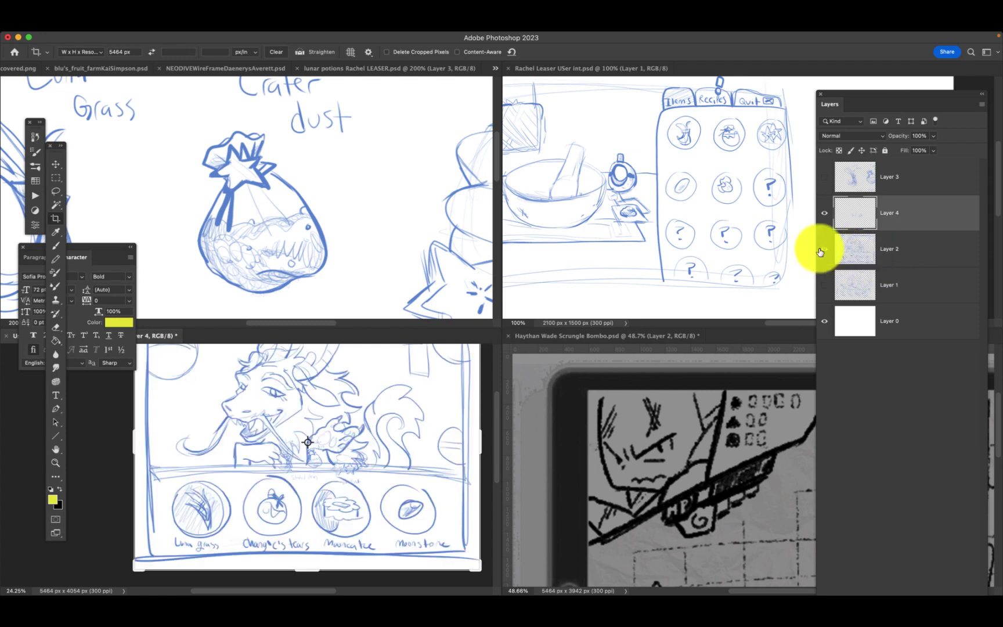
left_click(819, 252)
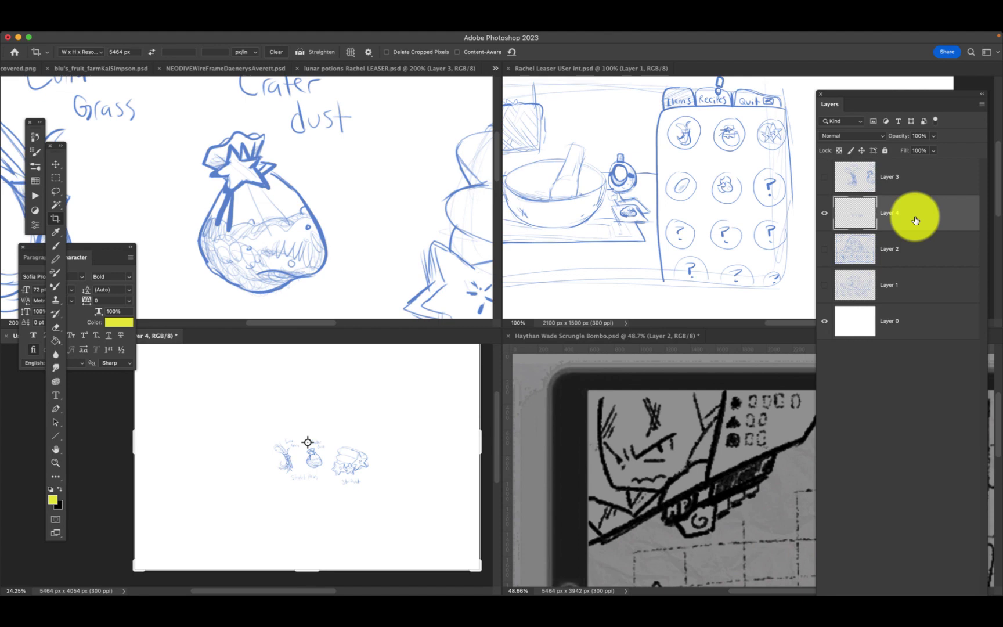
Scale the copied item sketches to about 244%, move them to the canvas's lower edge, and show Layer 2 again.
key("super+t")
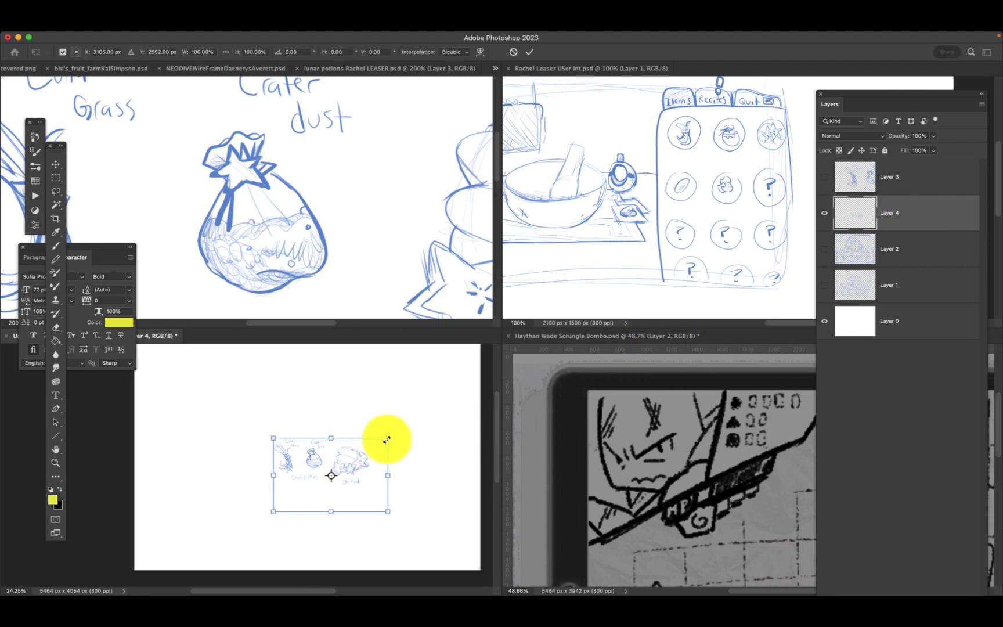
left_click_drag(386, 440, 469, 384)
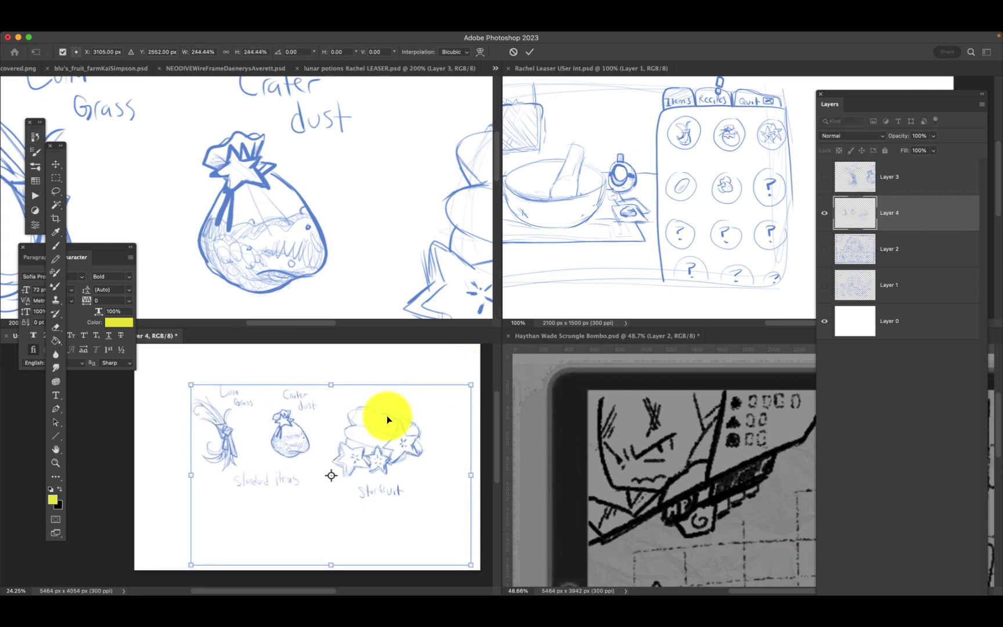
mouse_move(386, 416)
left_mouse_down()
mouse_move(407, 495)
mouse_move(387, 489)
mouse_move(398, 506)
left_mouse_up()
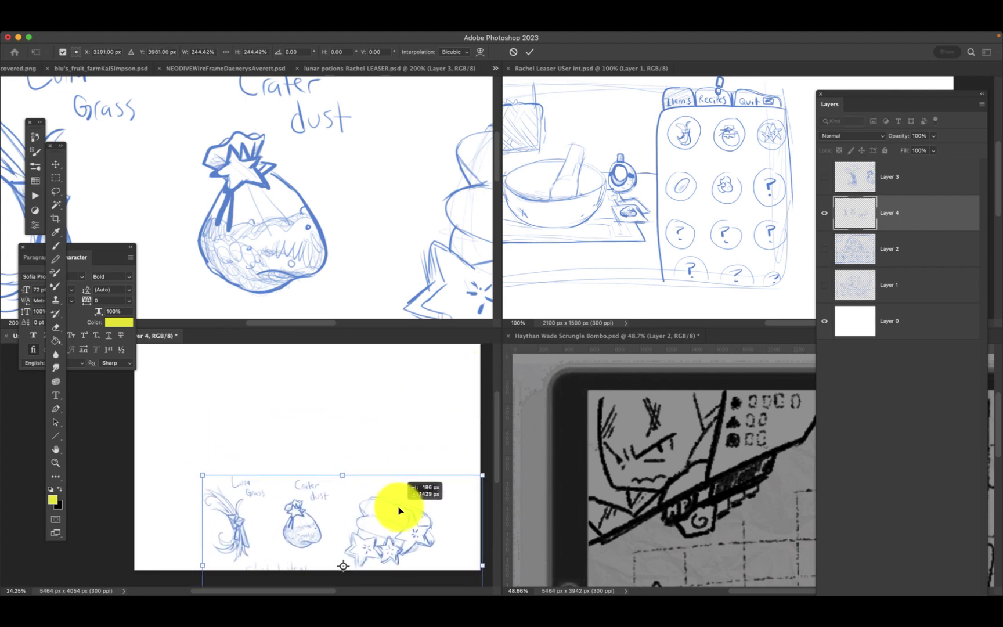
key("Return")
key("c")
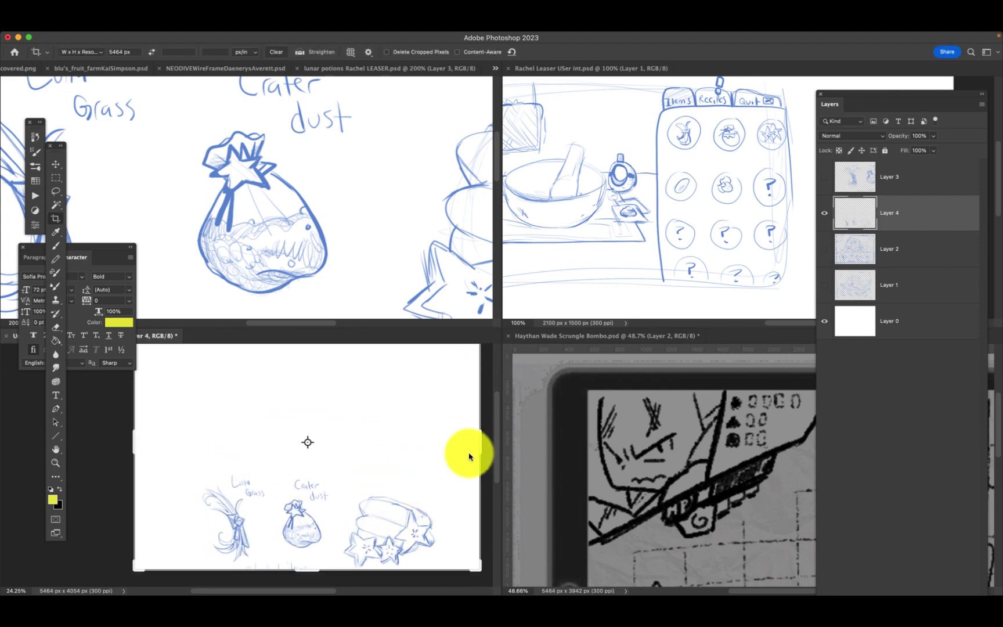
left_click(825, 250)
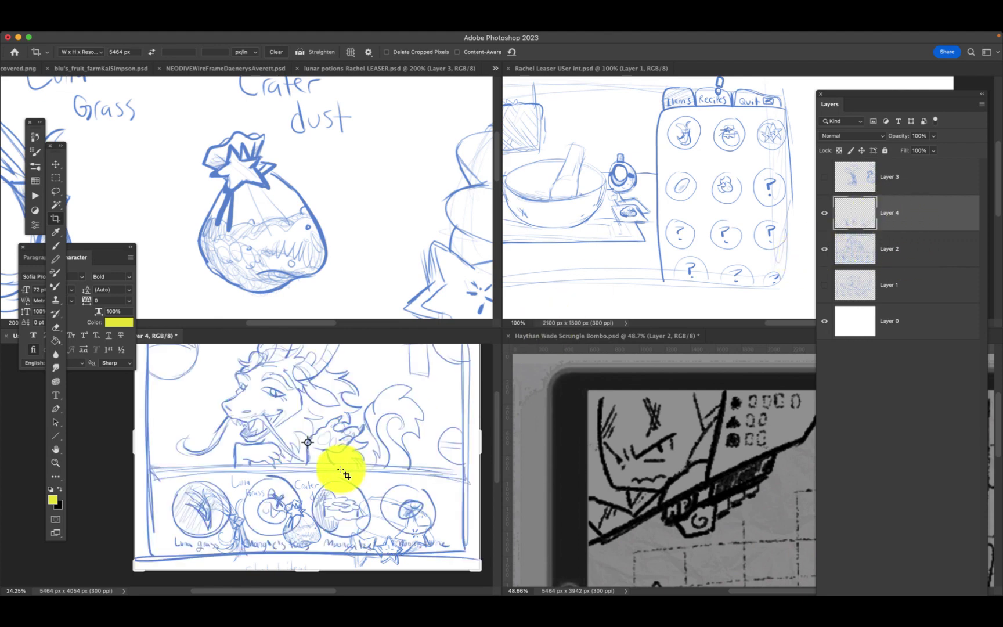
Move the copied item sketches on Layer 4 so the crater dust pouch sits inside the second item circle.
left_click(55, 165)
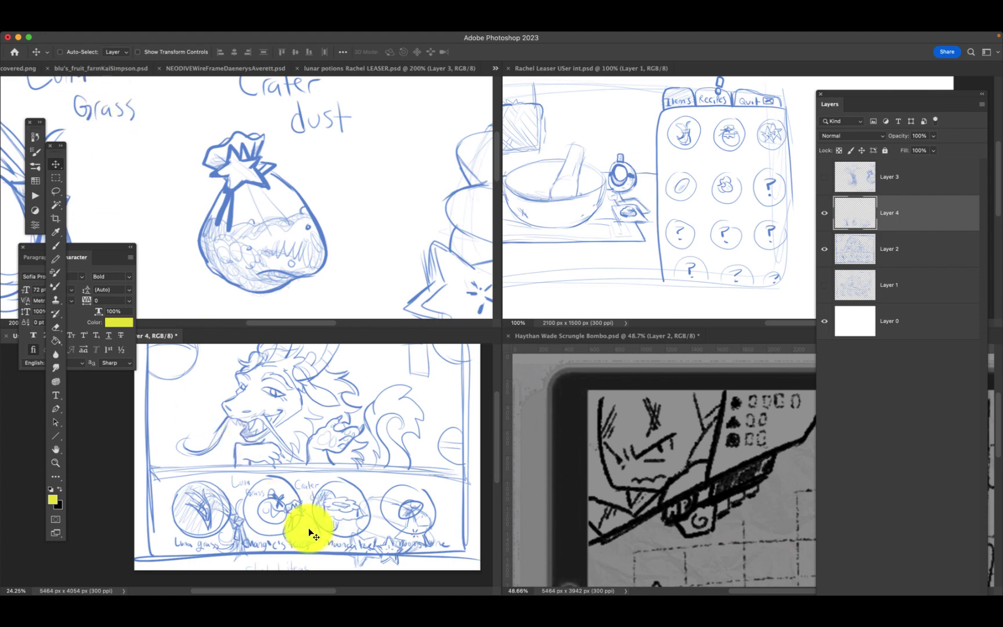
left_click_drag(310, 533, 281, 511)
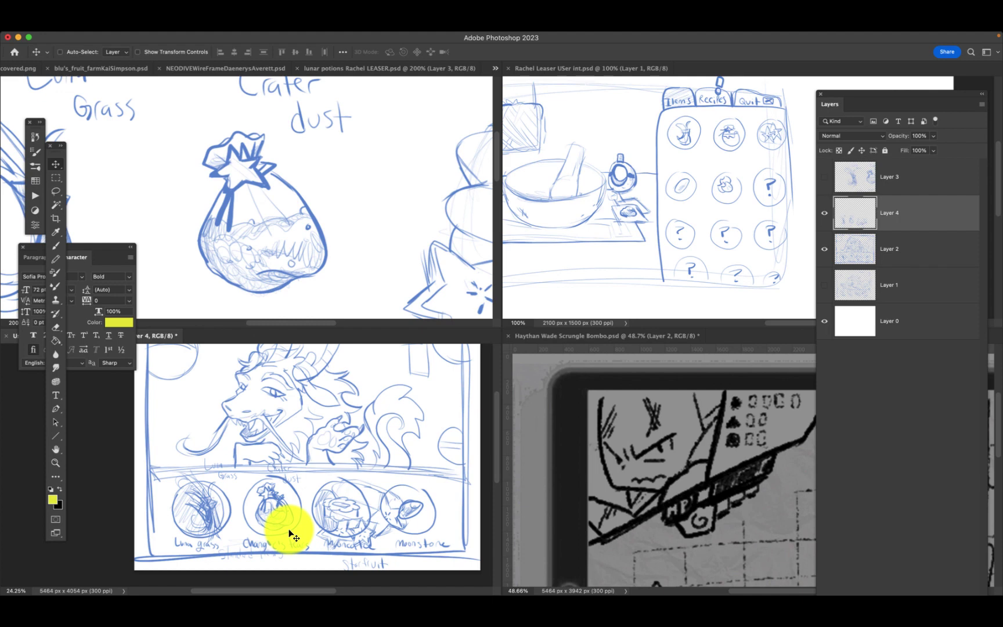
mouse_move(289, 530)
left_mouse_down()
mouse_move(287, 501)
mouse_move(288, 525)
left_mouse_up()
Set the Lasso feather to 0 px and clear the feathered selection around the second item circle.
key("l")
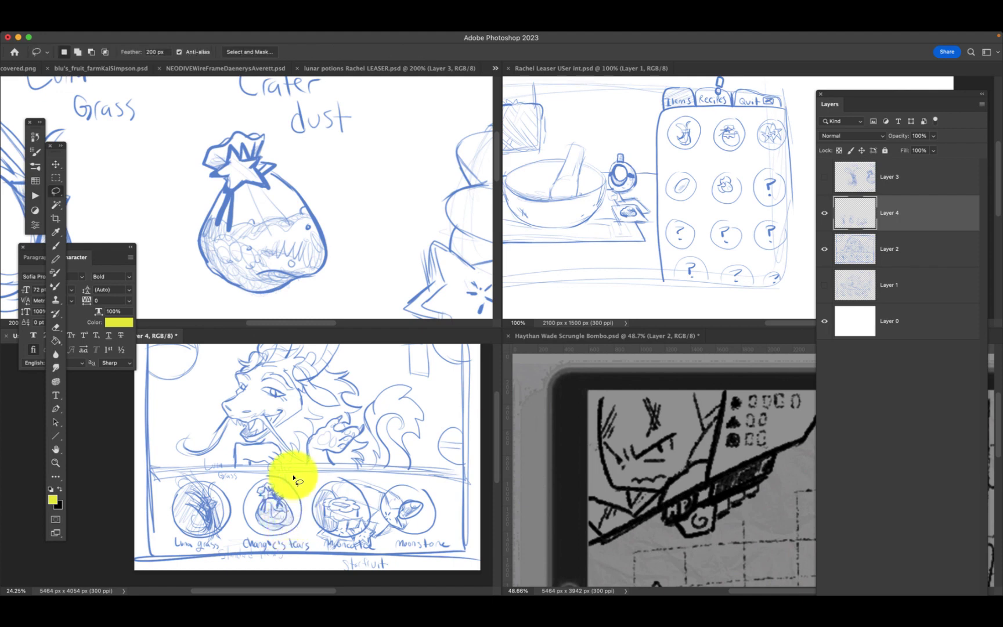
mouse_move(293, 479)
left_mouse_down()
mouse_move(269, 468)
mouse_move(231, 497)
mouse_move(243, 537)
mouse_move(279, 549)
mouse_move(300, 542)
mouse_move(311, 520)
mouse_move(298, 470)
left_mouse_up()
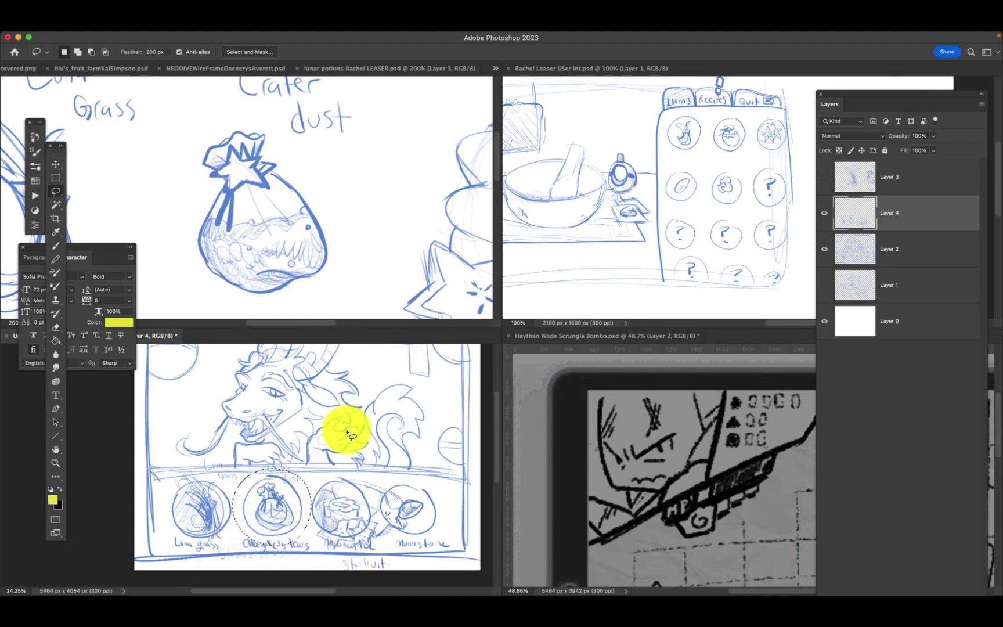
left_click(160, 54)
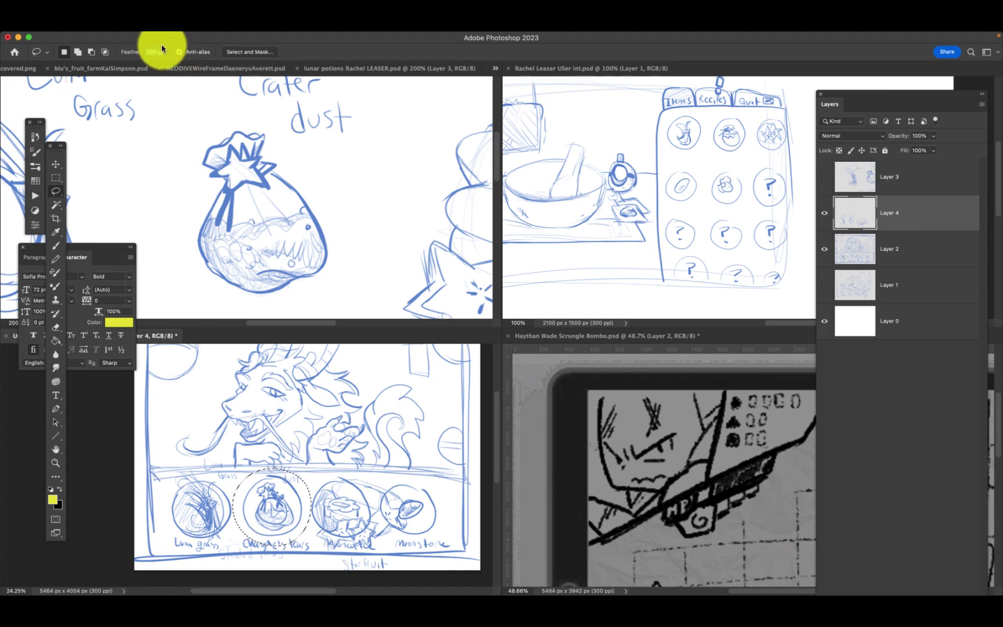
type("0")
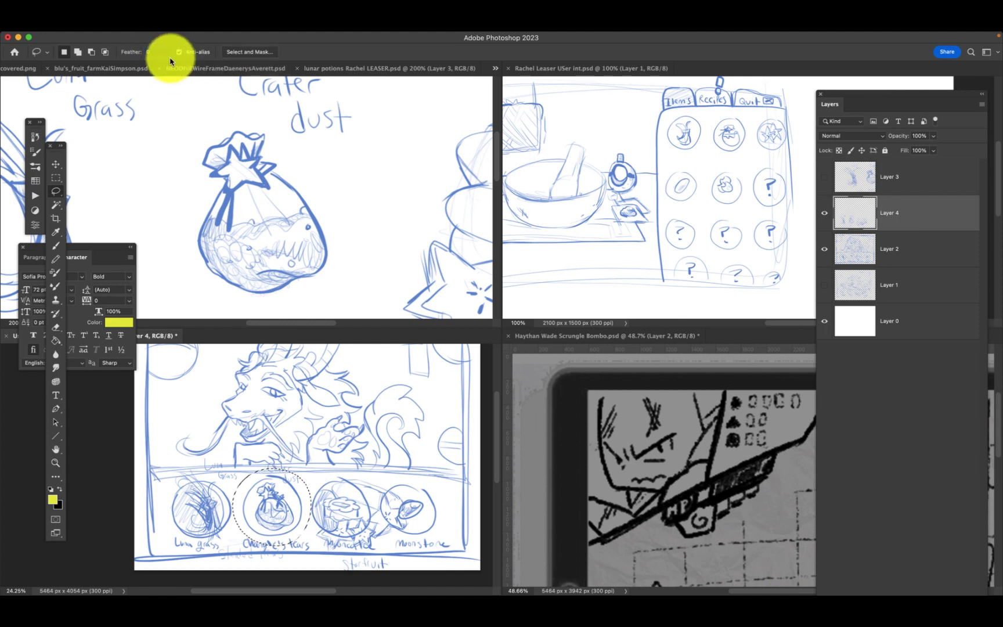
key("super+d")
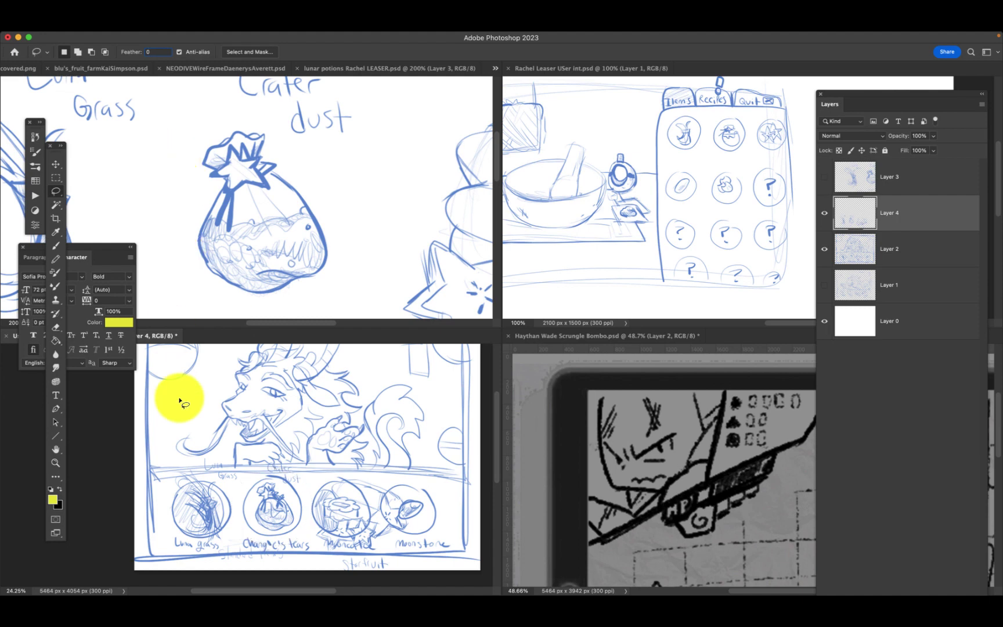
Lasso the pouch sketch inside the second item circle with a hard-edged freehand selection.
mouse_move(297, 482)
left_mouse_down()
mouse_move(255, 479)
mouse_move(246, 505)
mouse_move(260, 537)
mouse_move(291, 531)
mouse_move(285, 490)
left_mouse_up()
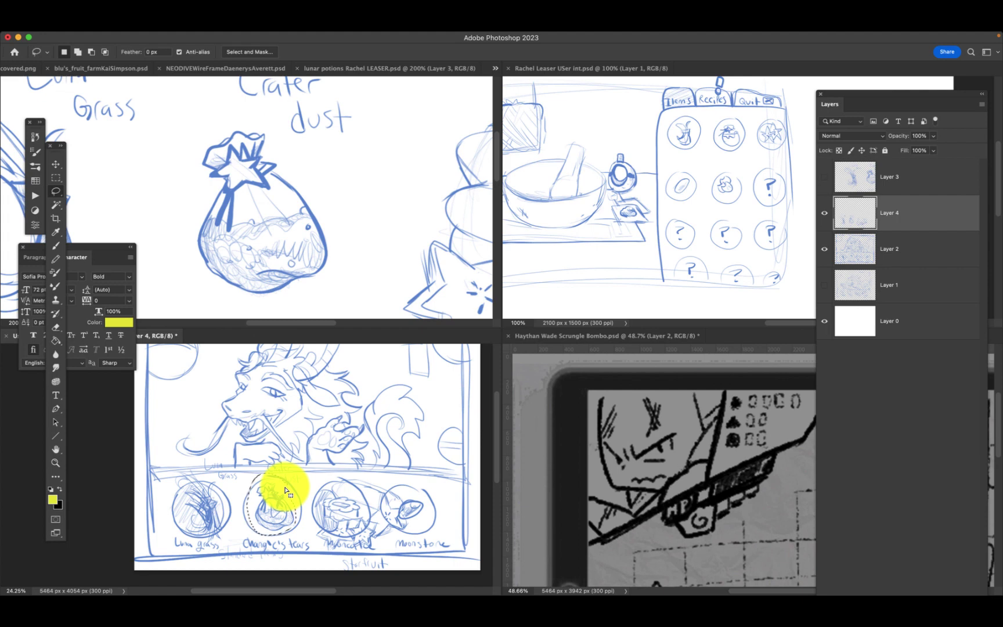
left_click_drag(855, 91, 822, 48)
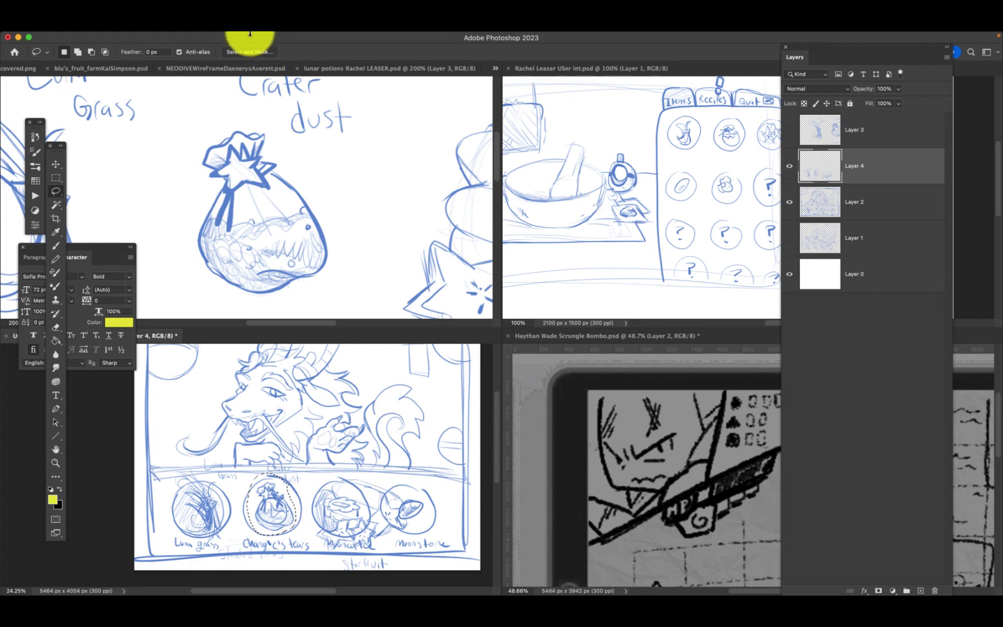
left_click(213, 38)
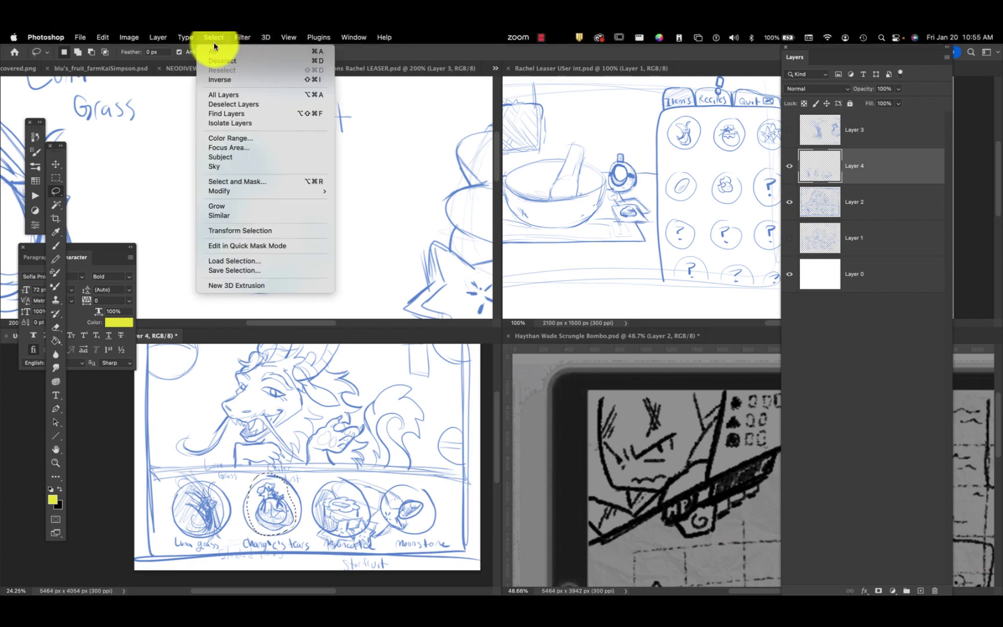
left_click(224, 80)
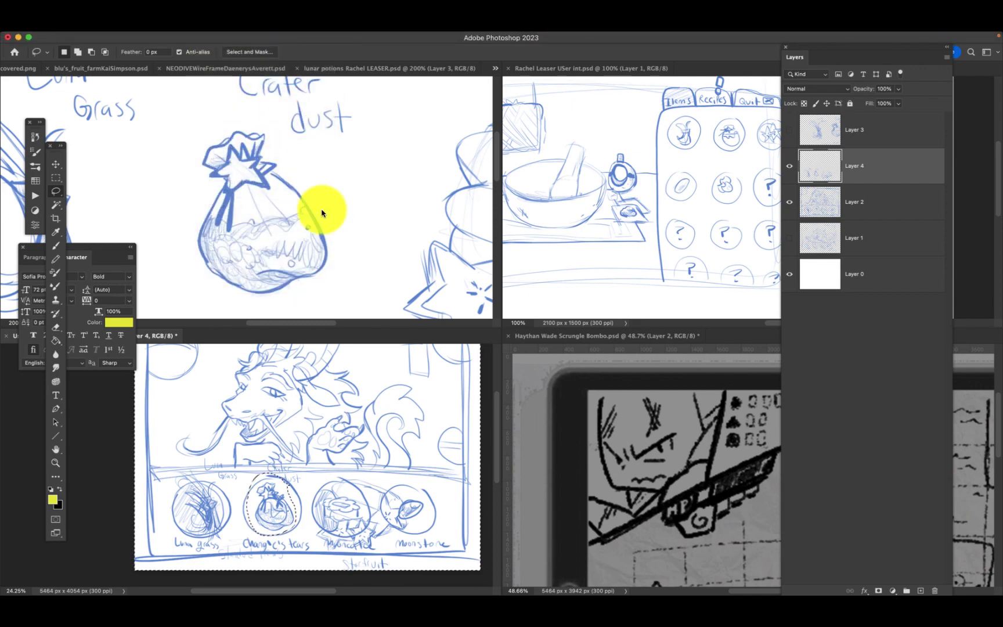
left_click(879, 591)
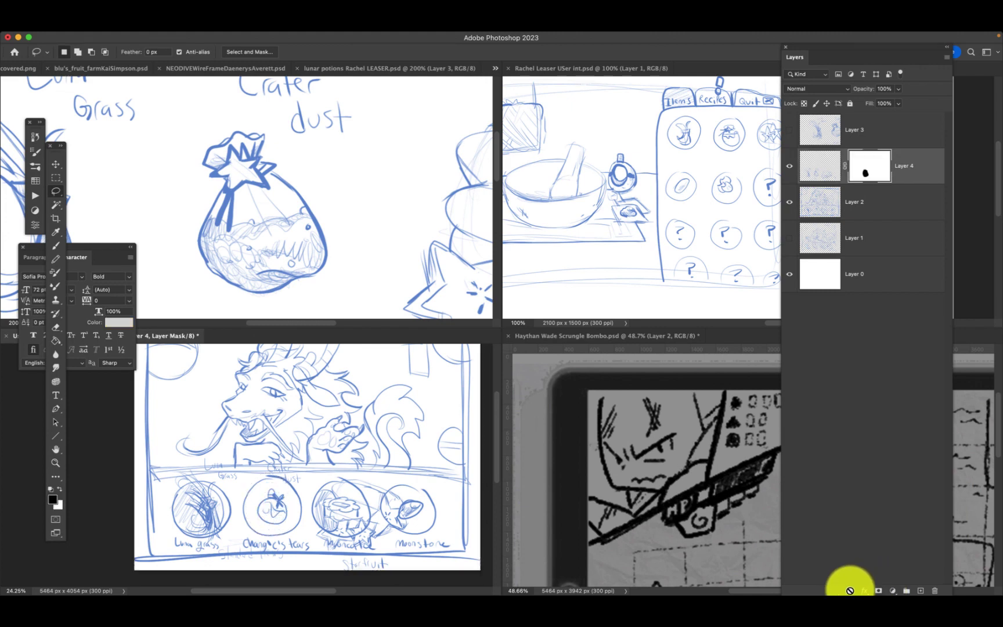
key("super+z")
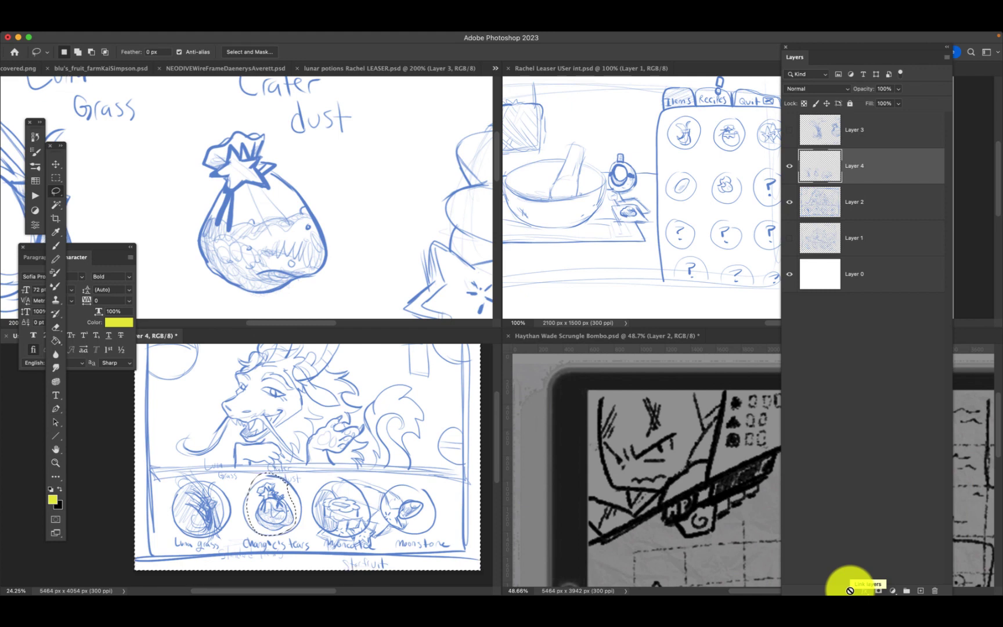
key("shift+super+i")
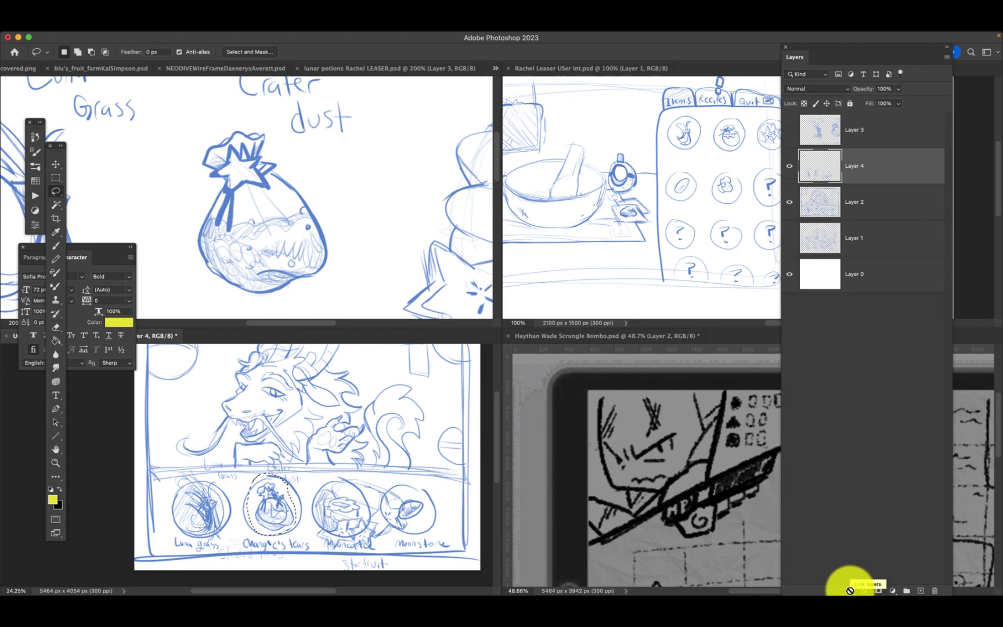
Mask Layer 4 to the selected pouch and nudge the pouch into place within the second item circle.
left_click(880, 590)
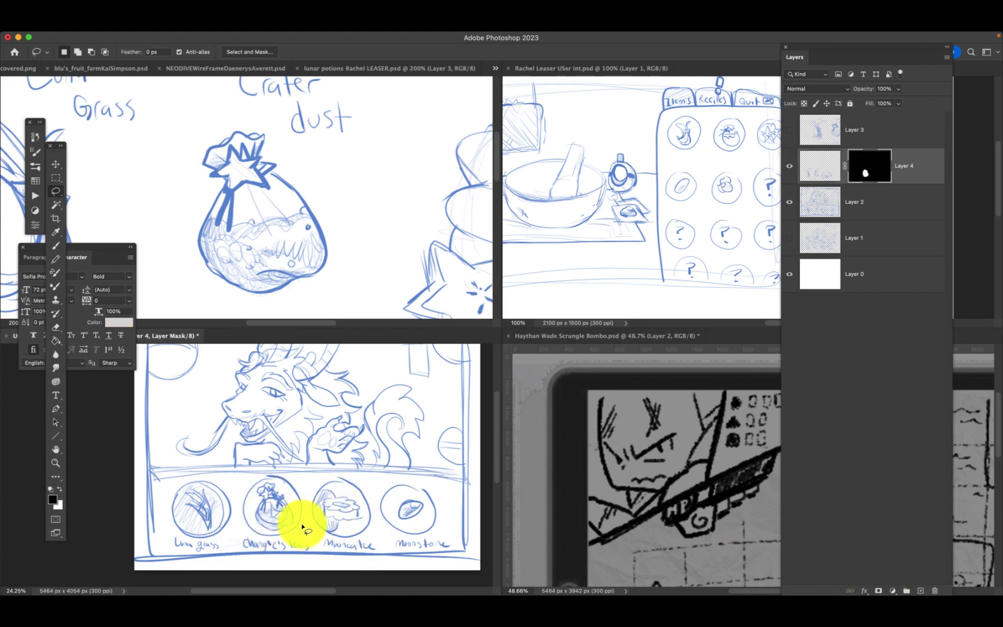
key("v")
mouse_move(273, 519)
left_mouse_down()
mouse_move(410, 520)
mouse_move(320, 516)
mouse_move(211, 531)
mouse_move(278, 512)
mouse_move(398, 507)
mouse_move(275, 516)
left_mouse_up()
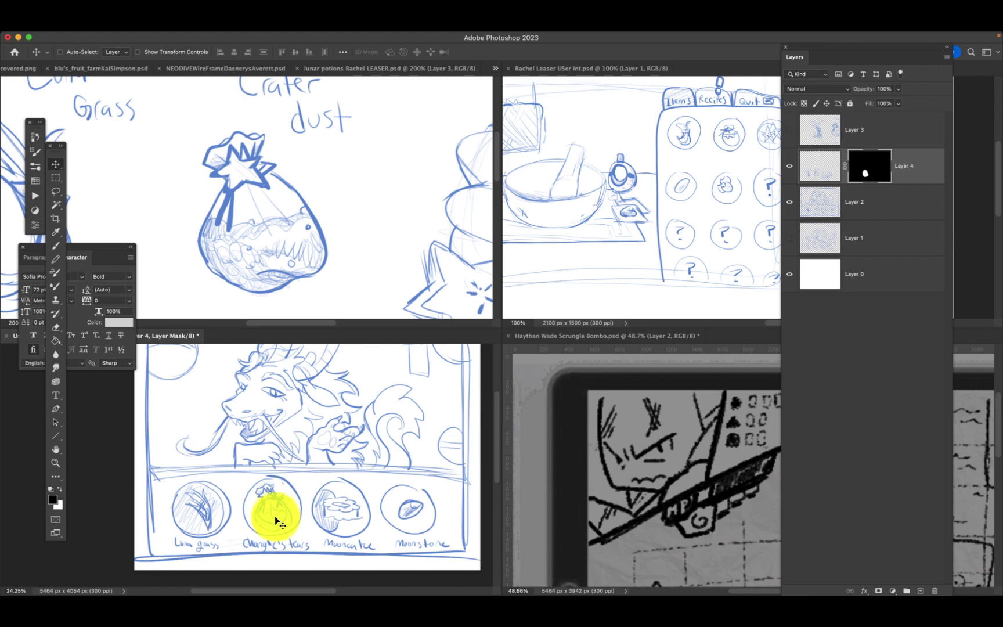
Disable Layer 4's mask to compare the hidden item sketches, and enable it again.
right_click(866, 165)
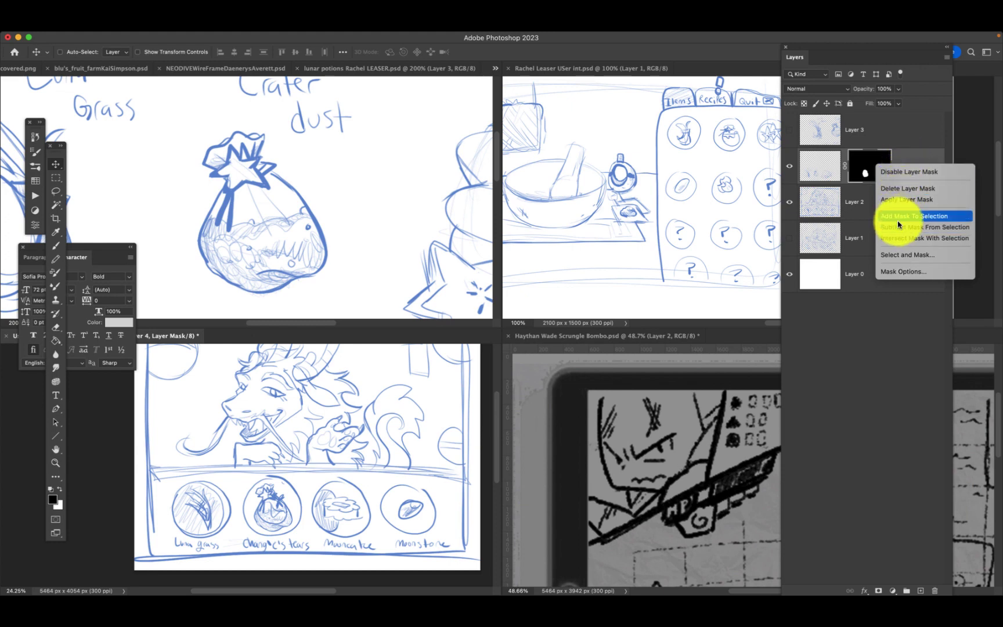
left_click(915, 172)
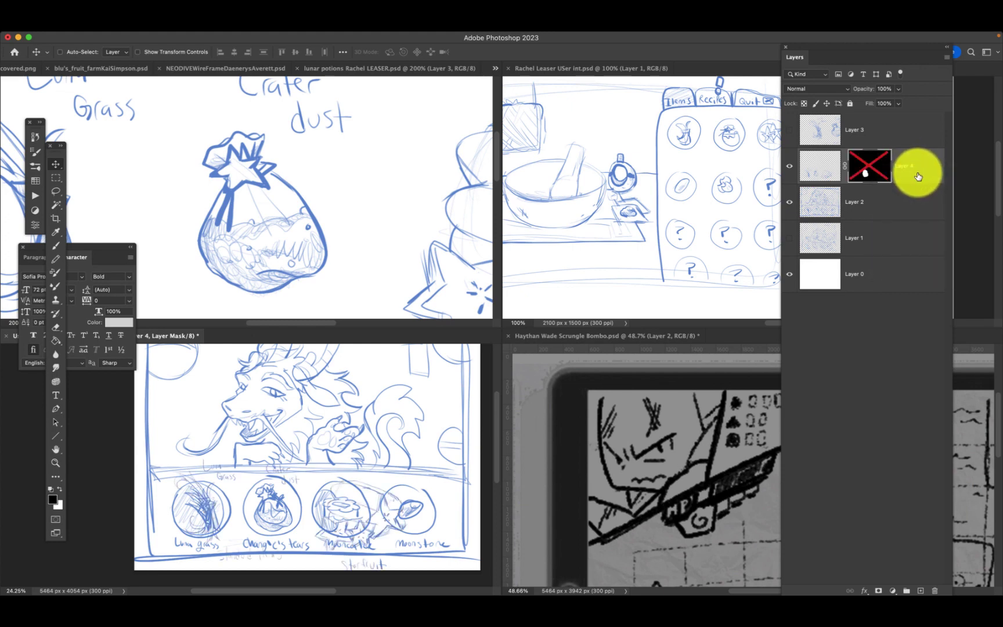
right_click(877, 168)
left_click(881, 173)
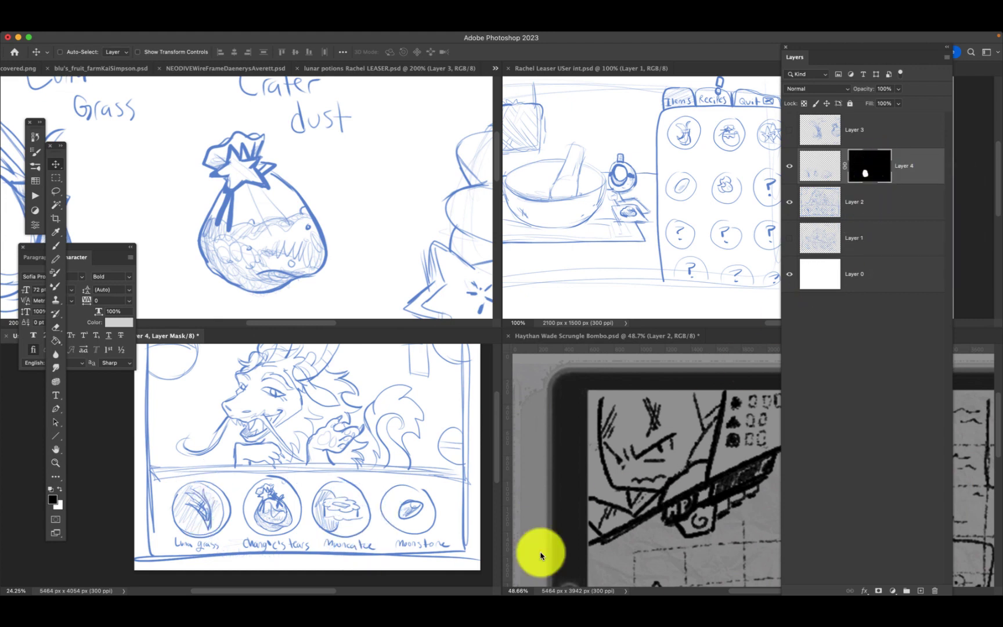
Erase the old item drawing behind the pouch on Layer 2 using a freehand selection, and deselect.
left_click(820, 203)
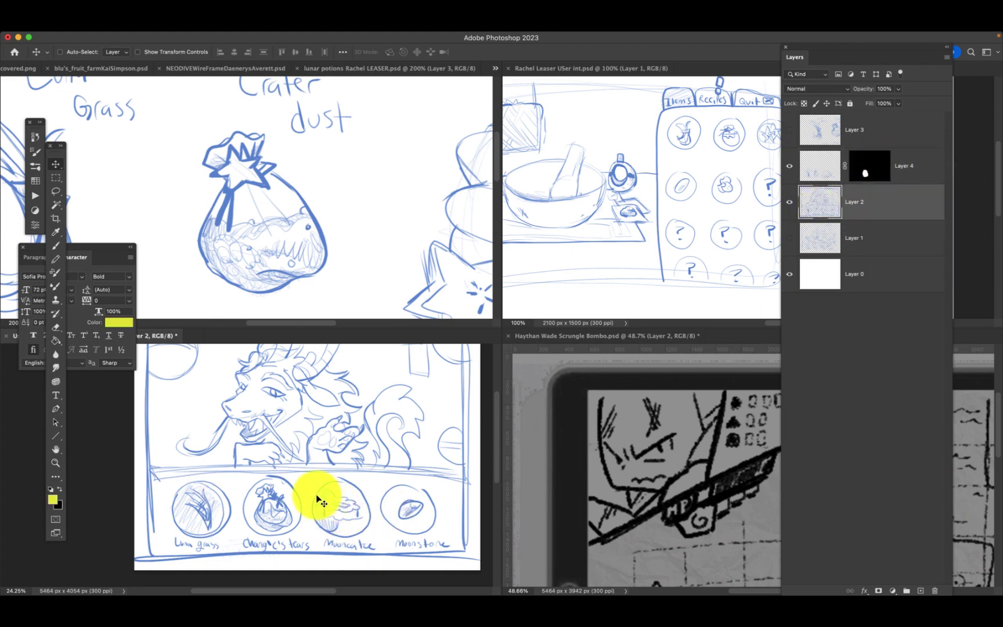
key("l")
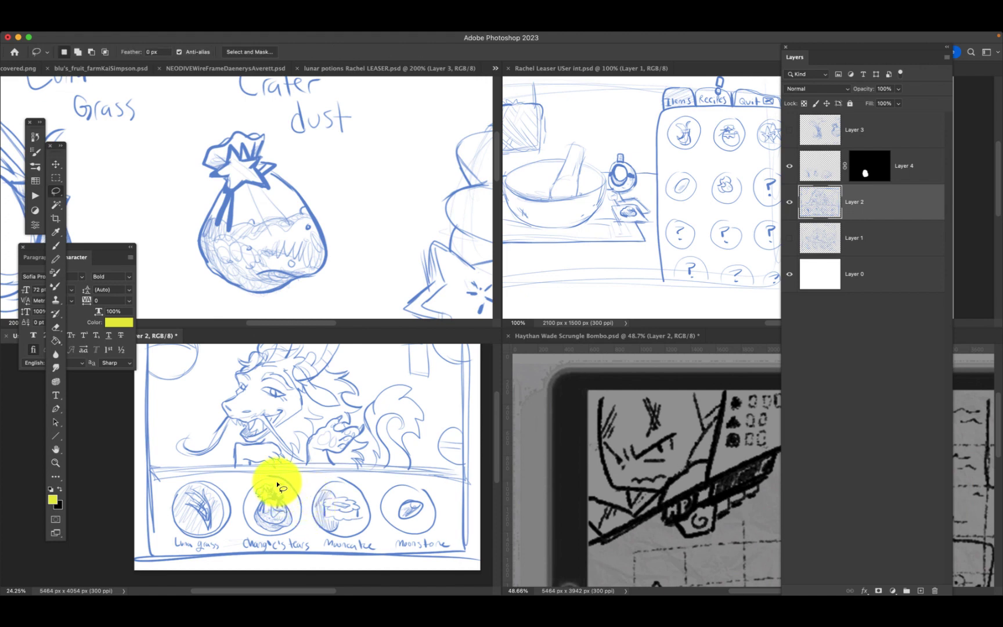
mouse_move(248, 498)
left_mouse_down()
mouse_move(264, 531)
mouse_move(284, 526)
mouse_move(287, 495)
mouse_move(263, 525)
mouse_move(275, 476)
mouse_move(290, 500)
mouse_move(266, 538)
mouse_move(275, 531)
mouse_move(251, 543)
mouse_move(278, 530)
mouse_move(269, 532)
left_mouse_up()
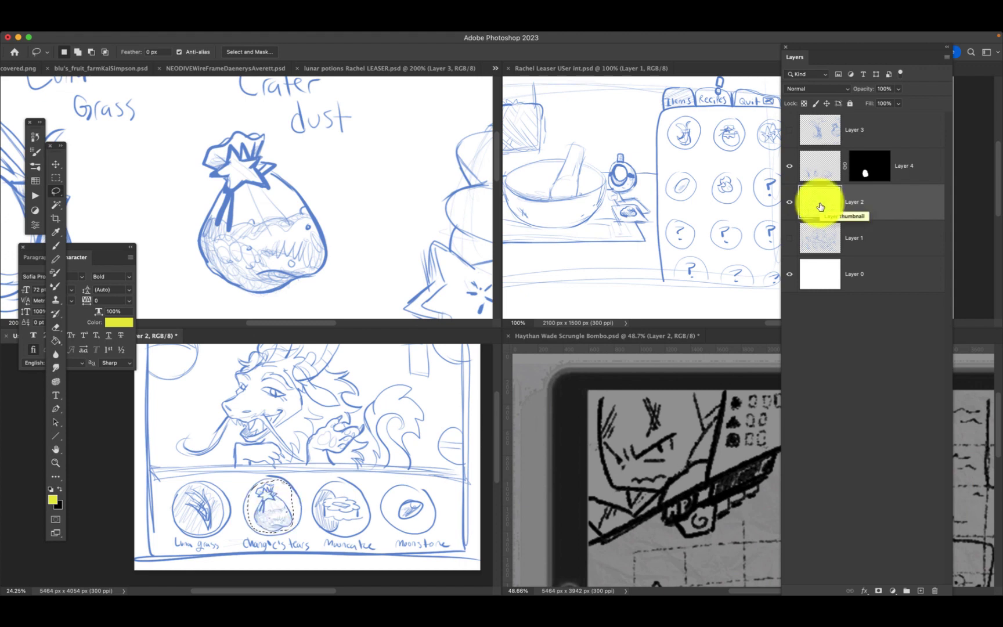
key("super+d")
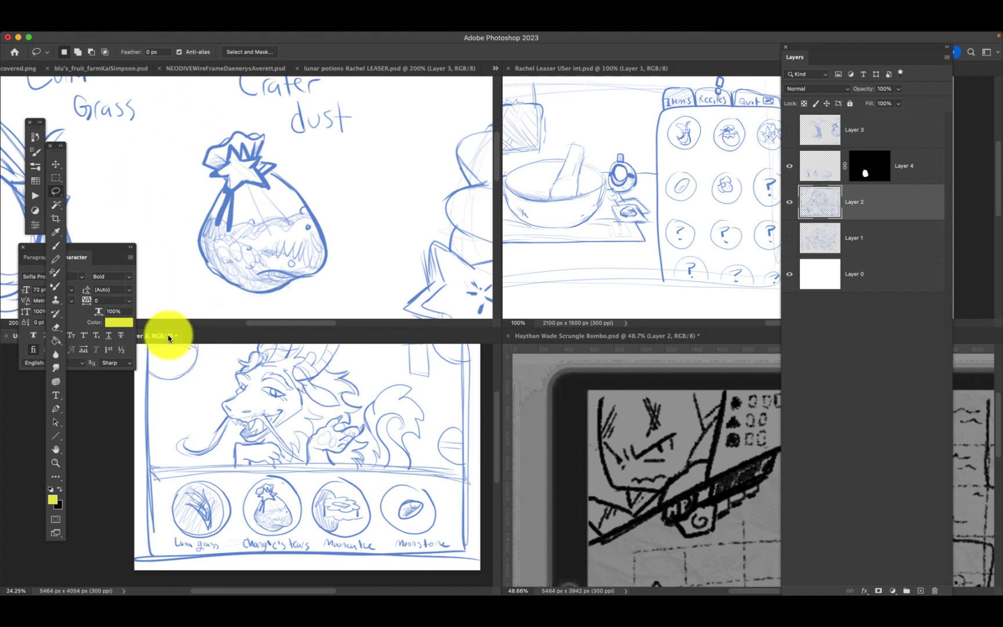
Review the combined shop mockup enlarged in full screen mode, with the whole drawing beside the layer list.
key("f")
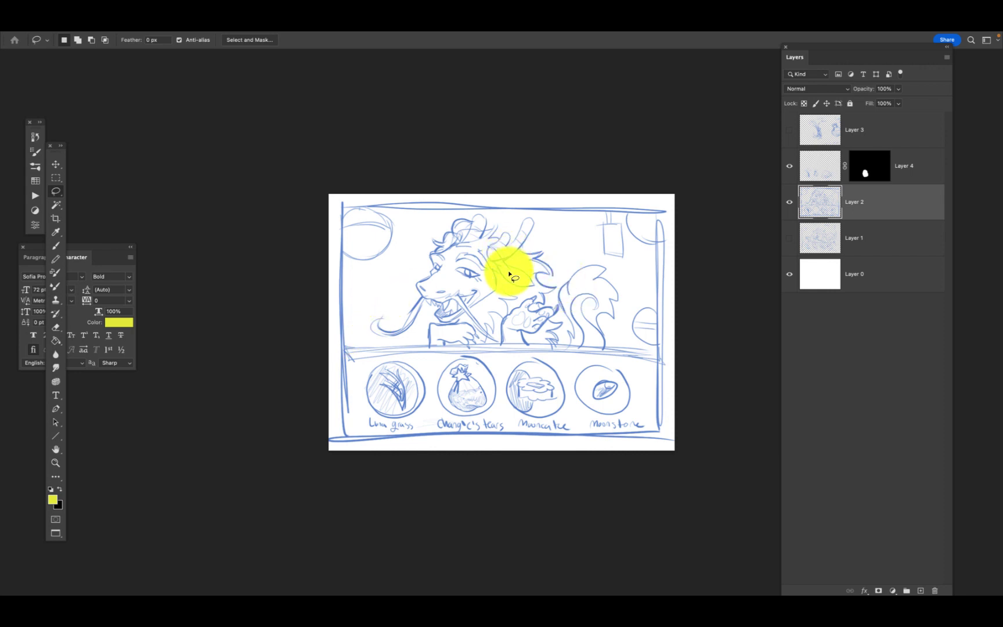
key("f")
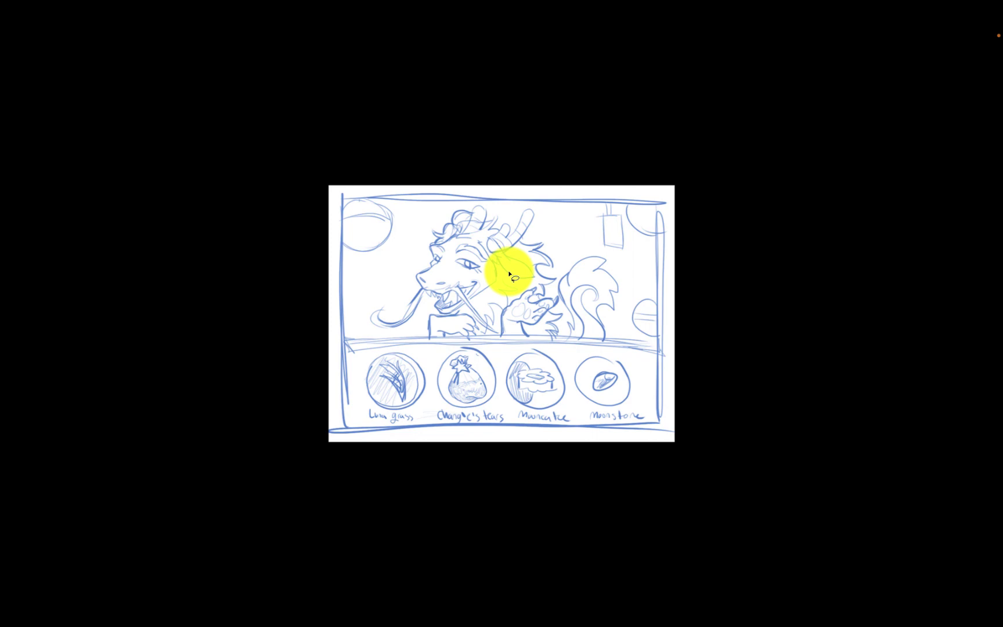
scroll(509, 274, "up", 5)
scroll(509, 274, "down", 3)
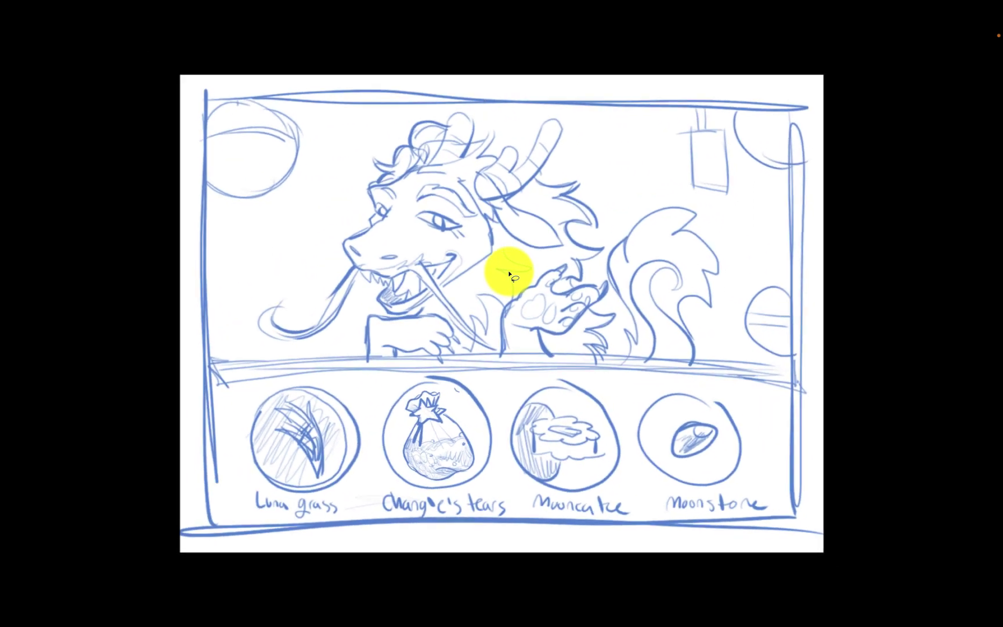
scroll(510, 274, "down", 1)
scroll(509, 274, "up", 4)
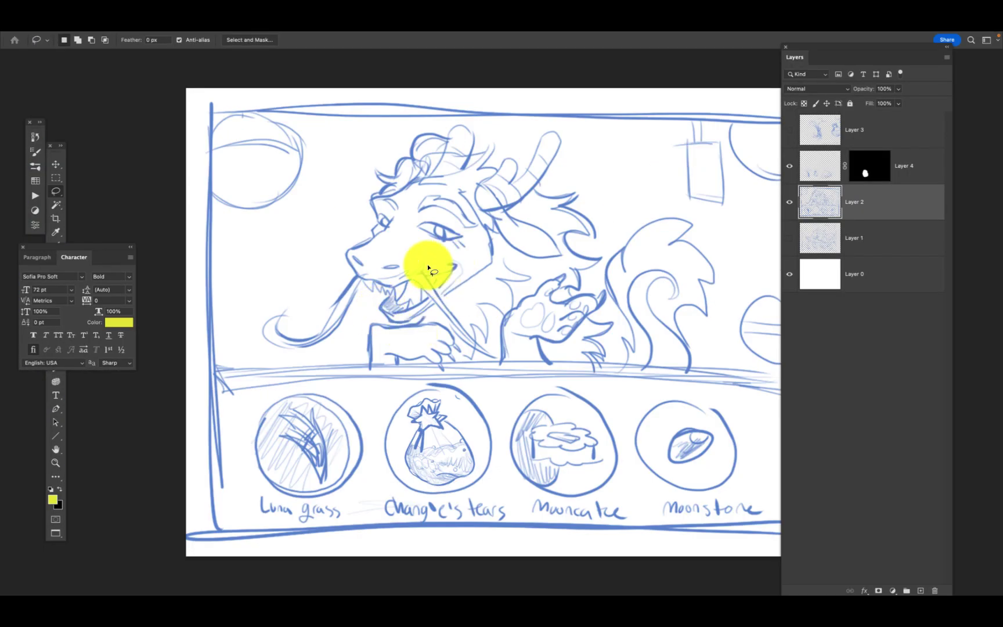
scroll(386, 235, "right", 3)
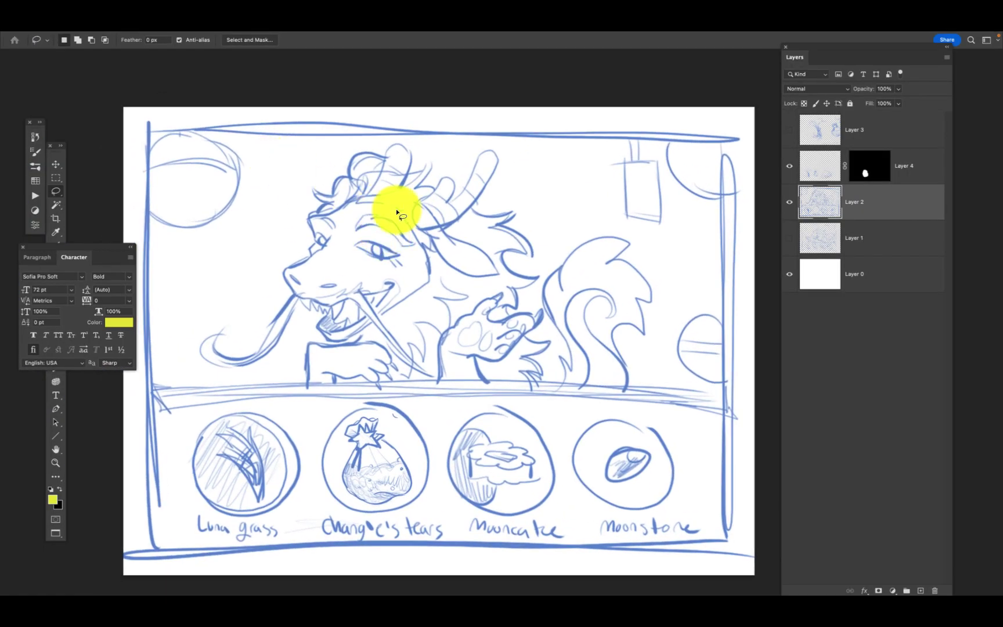
Start saving the mockup as a new Photoshop file, naming it Moonlit Mixtures GUI followed by the artist's name.
mouse_move(264, 34)
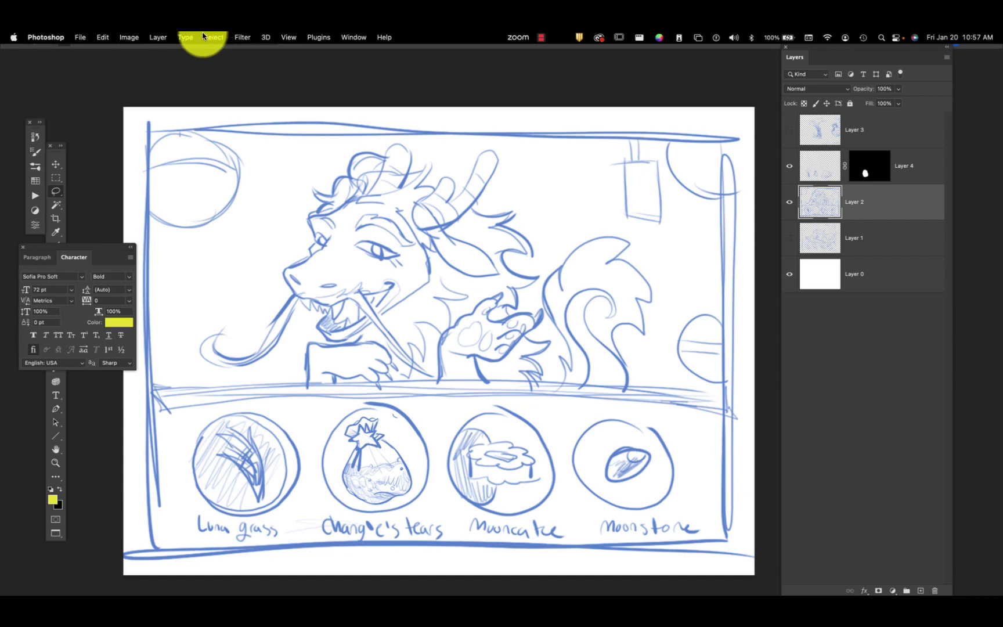
left_click(81, 39)
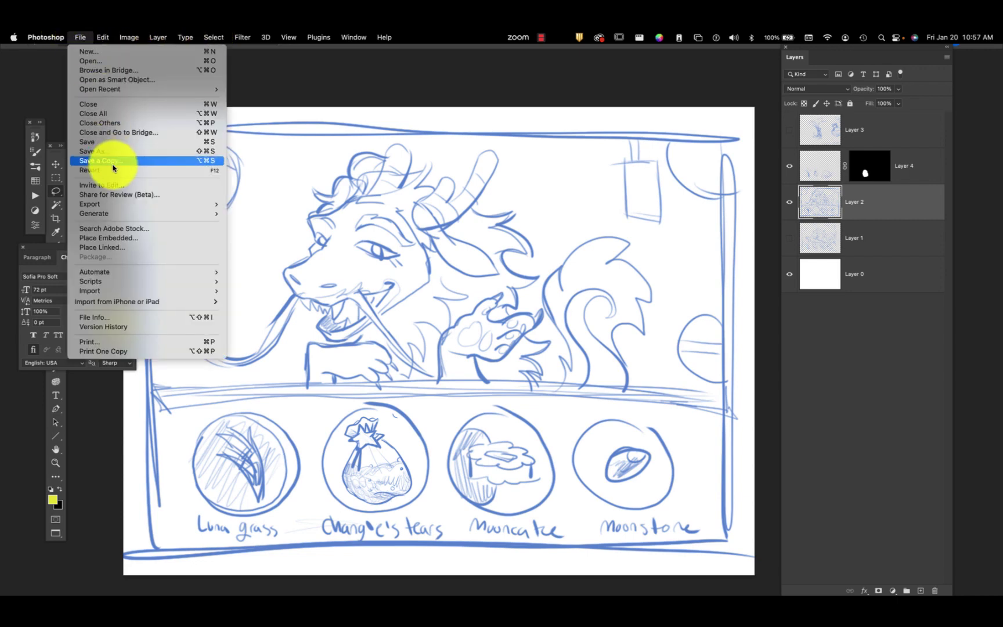
left_click(110, 143)
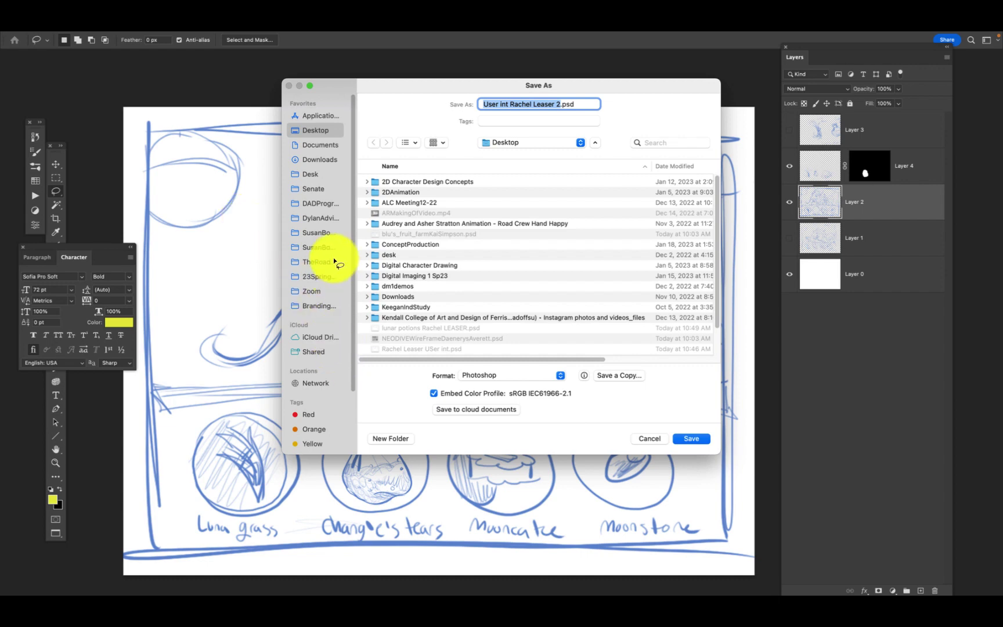
left_click(500, 105)
left_click_drag(511, 105, 476, 102)
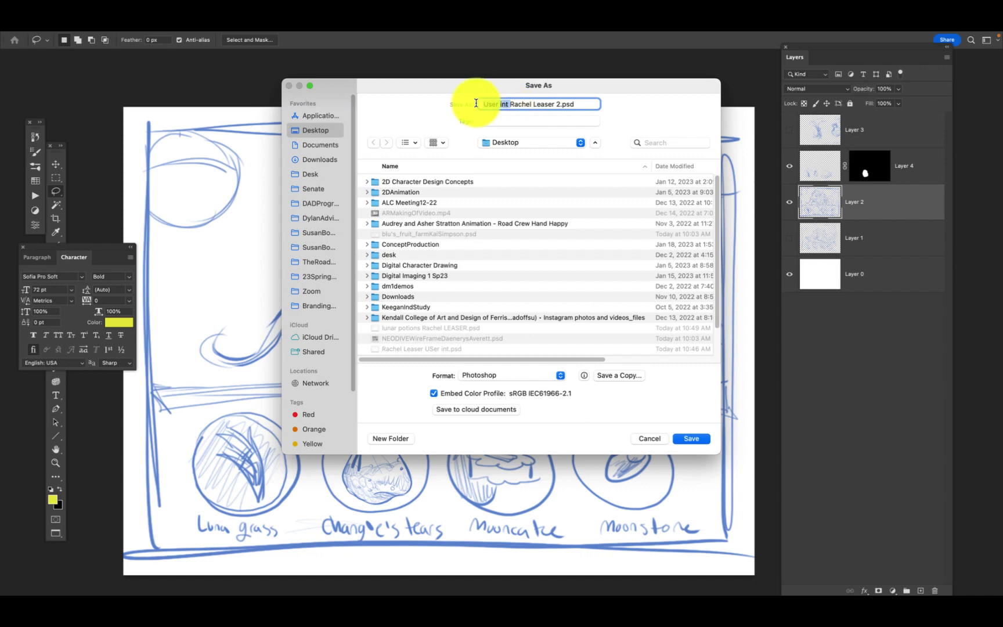
key("BackSpace")
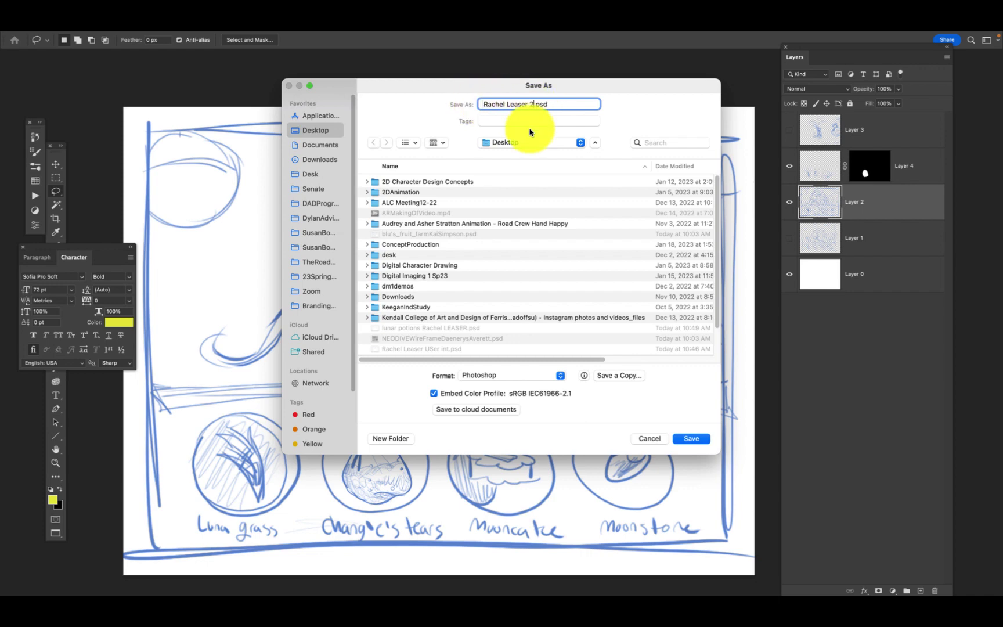
triple_click(479, 104)
left_click(483, 108)
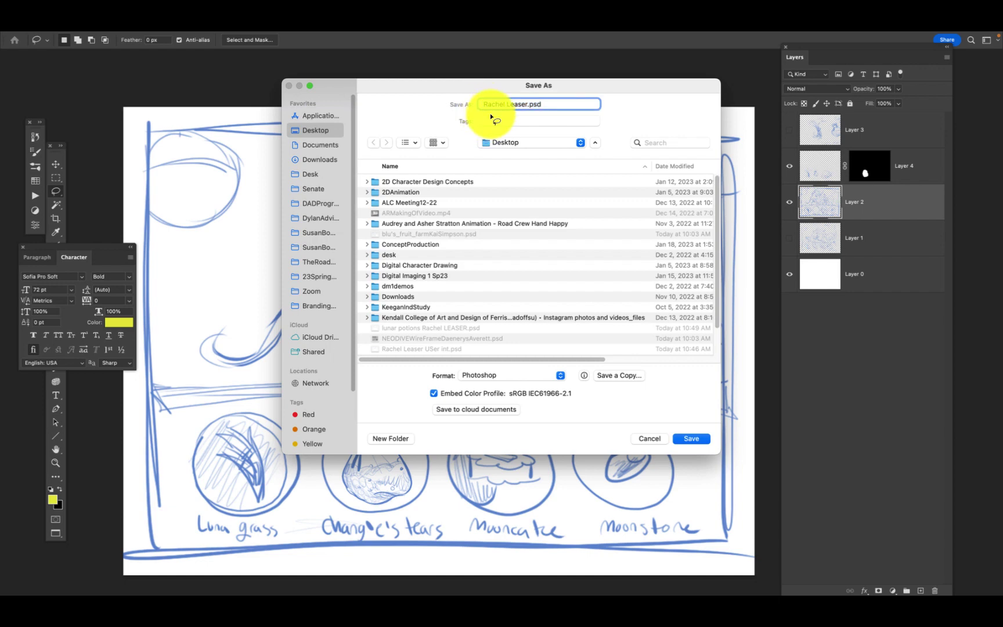
type("Moonlit Mi")
type("ixtures GUI")
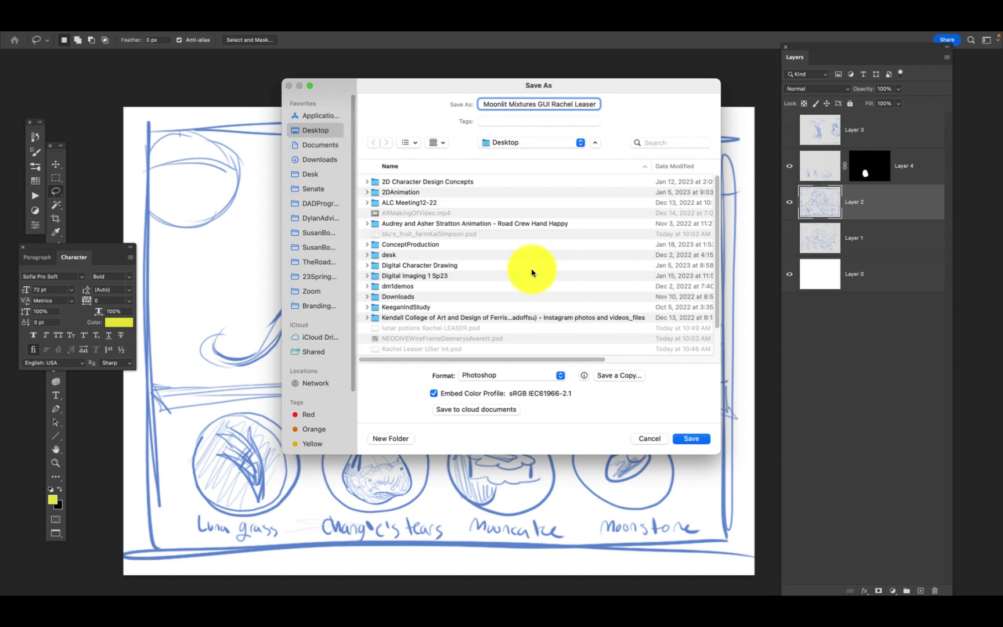
Save the renamed file to the Desktop in Photoshop format with Maximize Compatibility on.
left_click(696, 443)
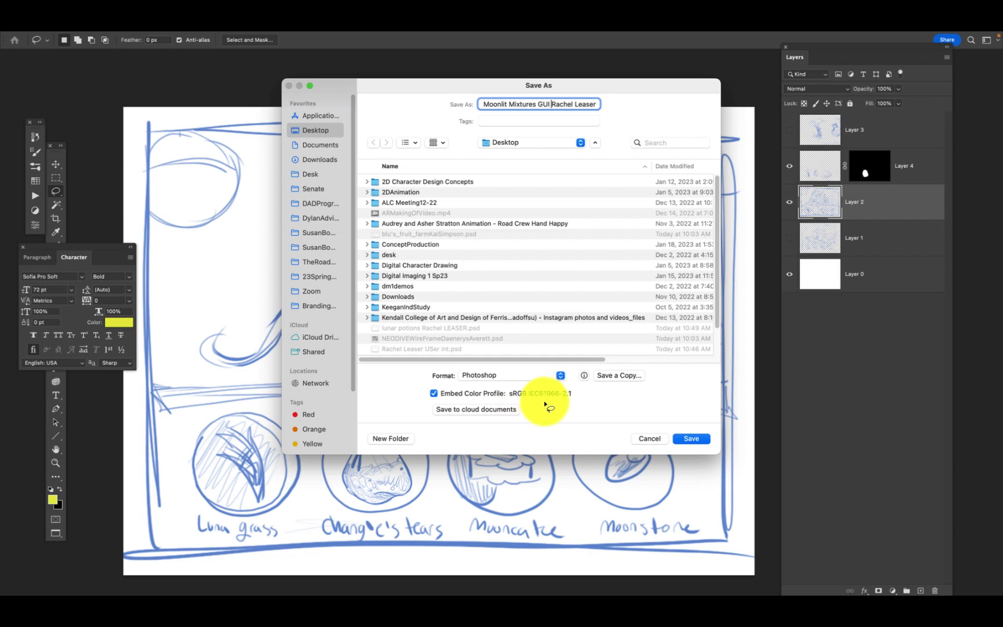
left_click(687, 440)
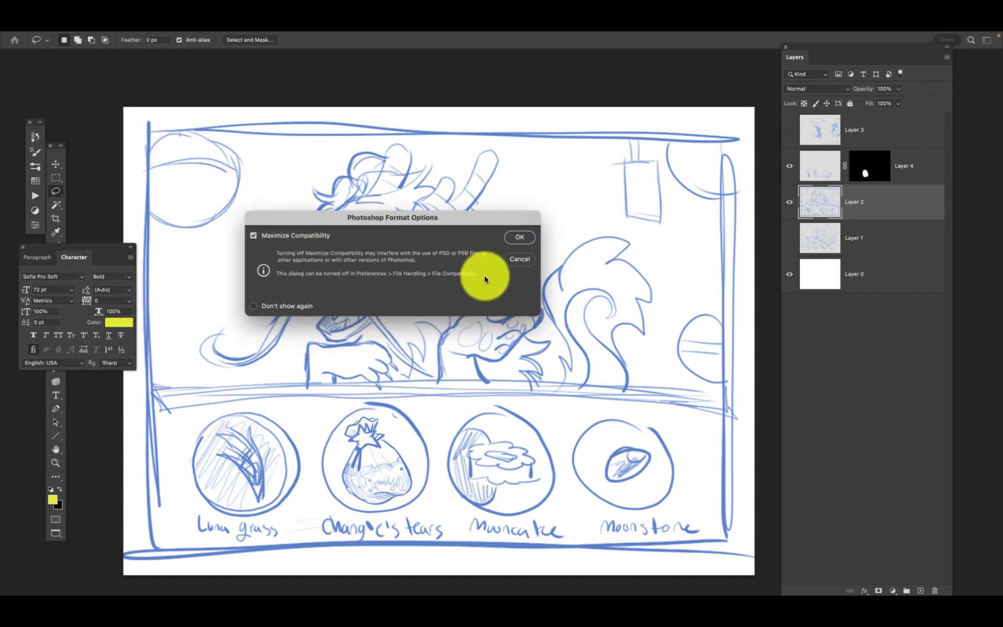
left_click(517, 237)
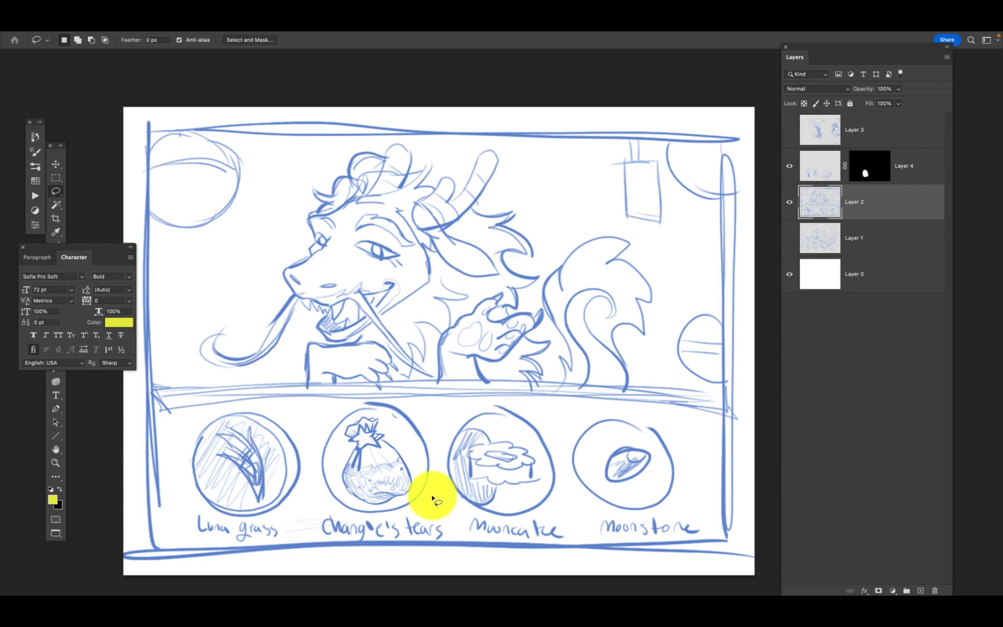
left_click(834, 168)
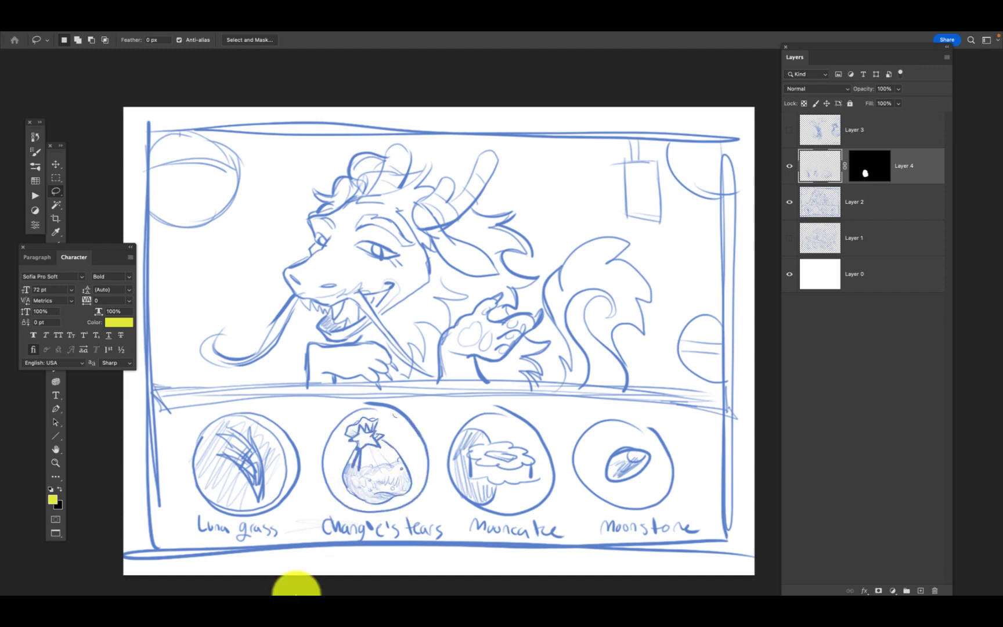
mouse_move(291, 589)
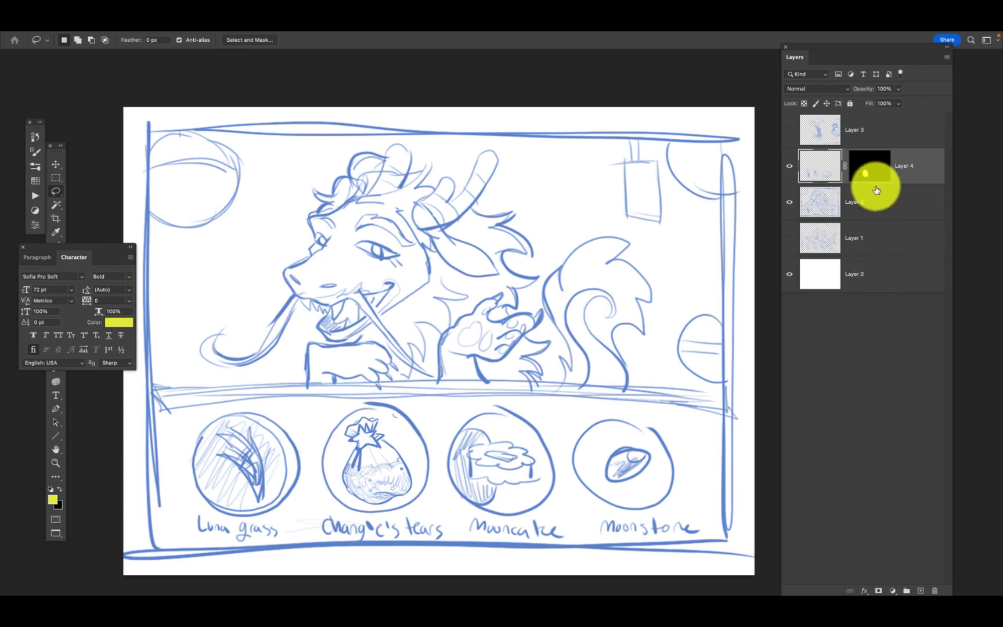
left_click(822, 172)
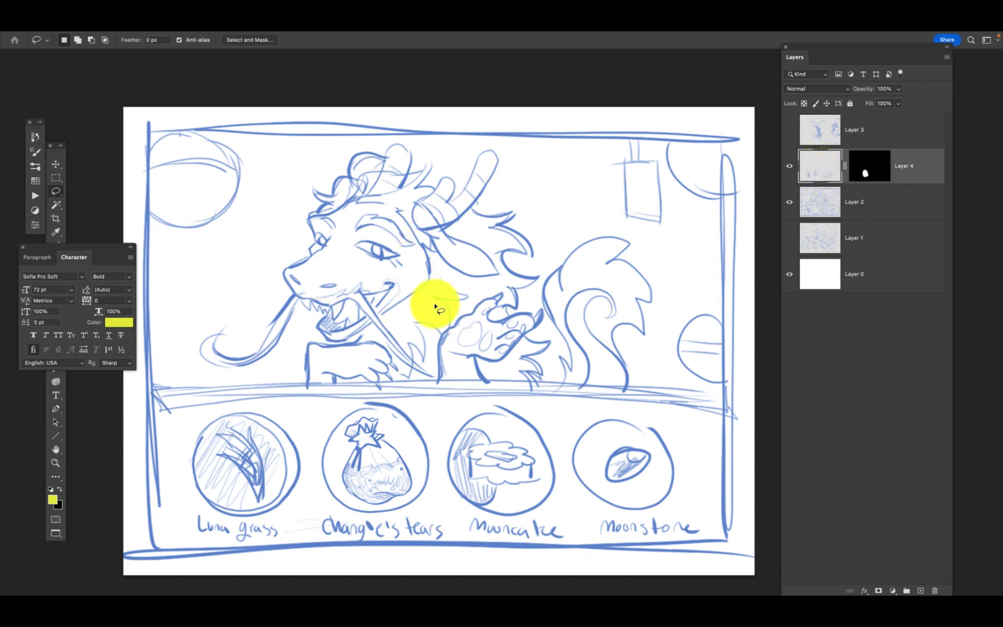
mouse_move(380, 488)
left_mouse_down()
mouse_move(378, 465)
mouse_move(328, 476)
mouse_move(386, 507)
mouse_move(351, 434)
mouse_move(382, 503)
mouse_move(392, 501)
mouse_move(368, 459)
mouse_move(366, 481)
mouse_move(393, 486)
left_mouse_up()
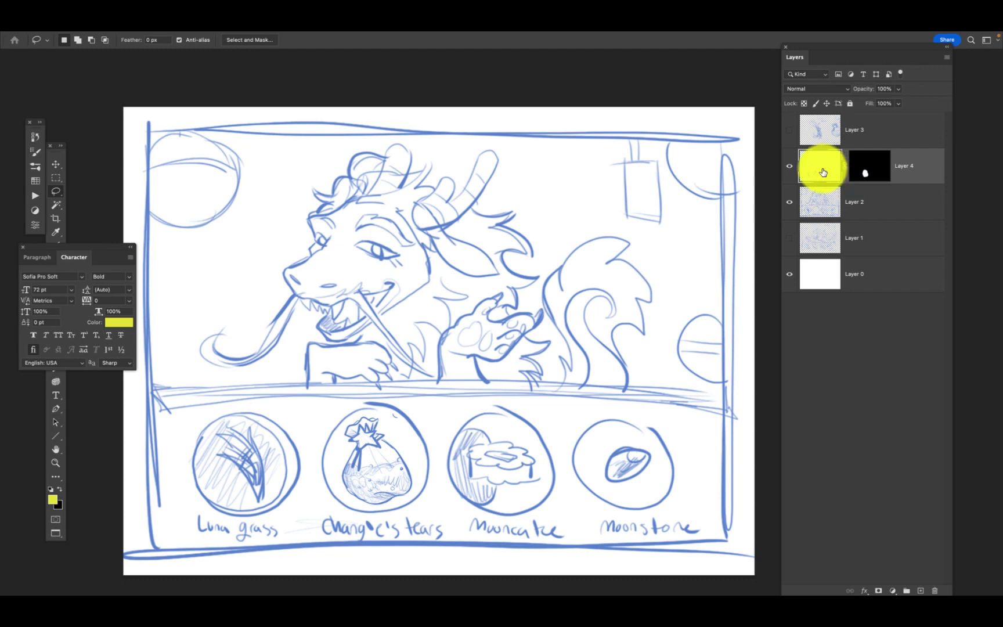
Darken the white background on Layer 0 to grey with Hue/Saturation, setting Lightness to -26.
left_click(883, 276)
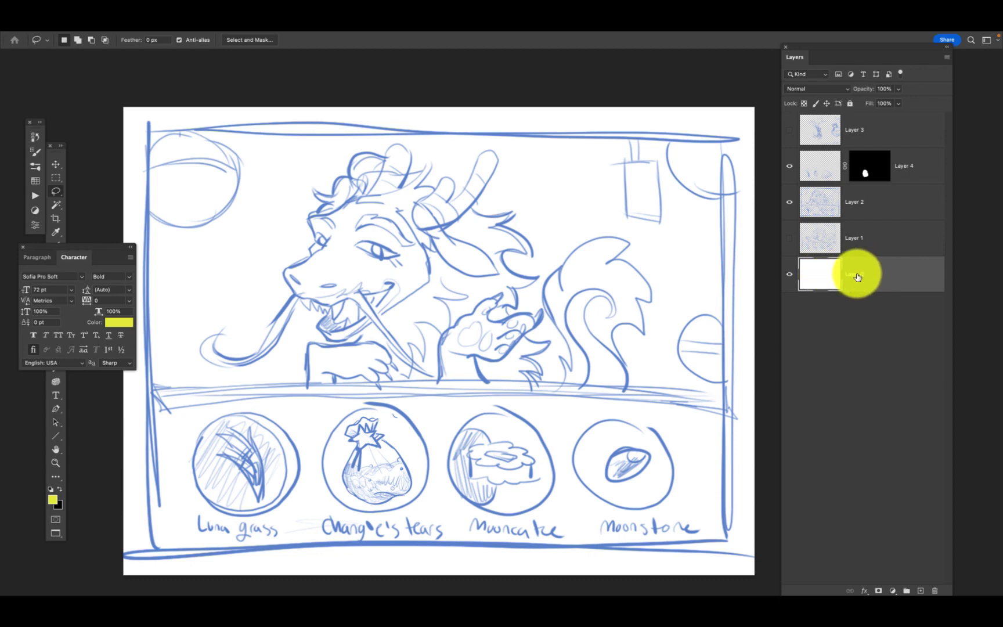
key("super+u")
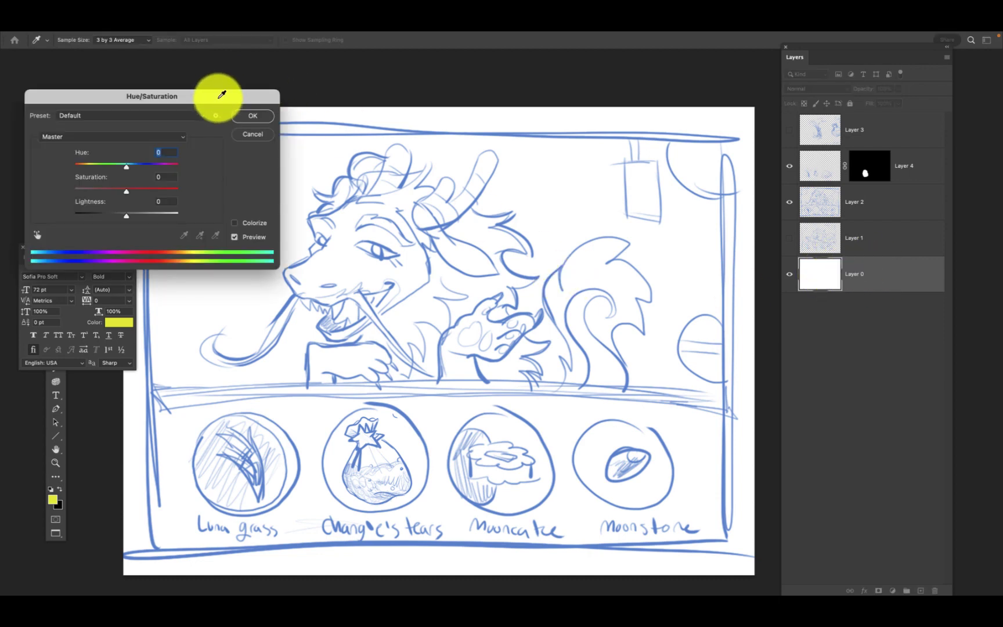
left_click_drag(221, 94, 940, 354)
mouse_move(296, 35)
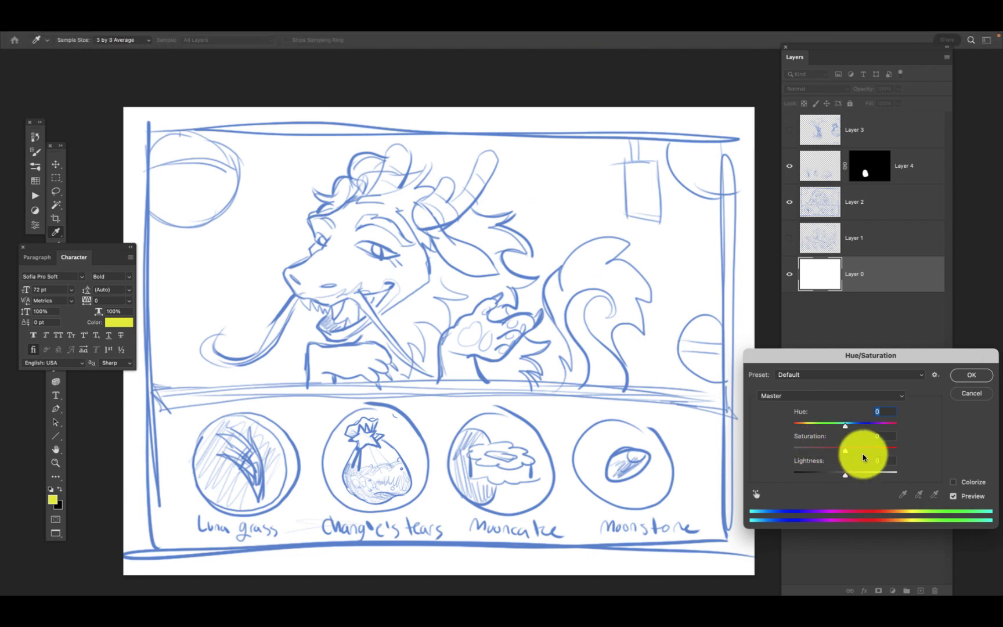
left_click_drag(847, 472, 832, 477)
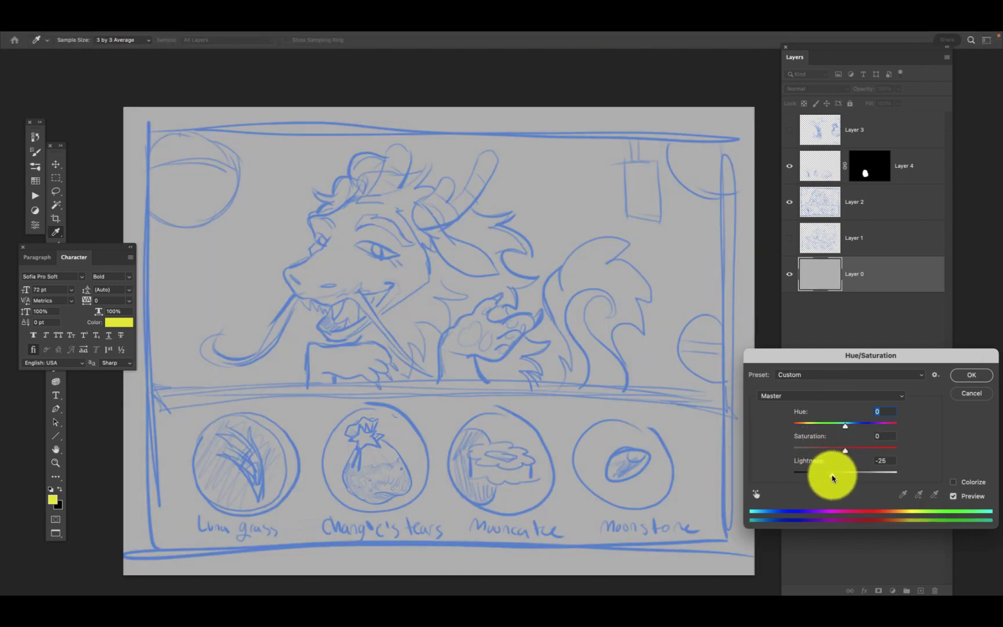
left_click(977, 375)
Run the White Fill action on Layer 4 to put white behind the pouch drawing.
left_click(828, 169)
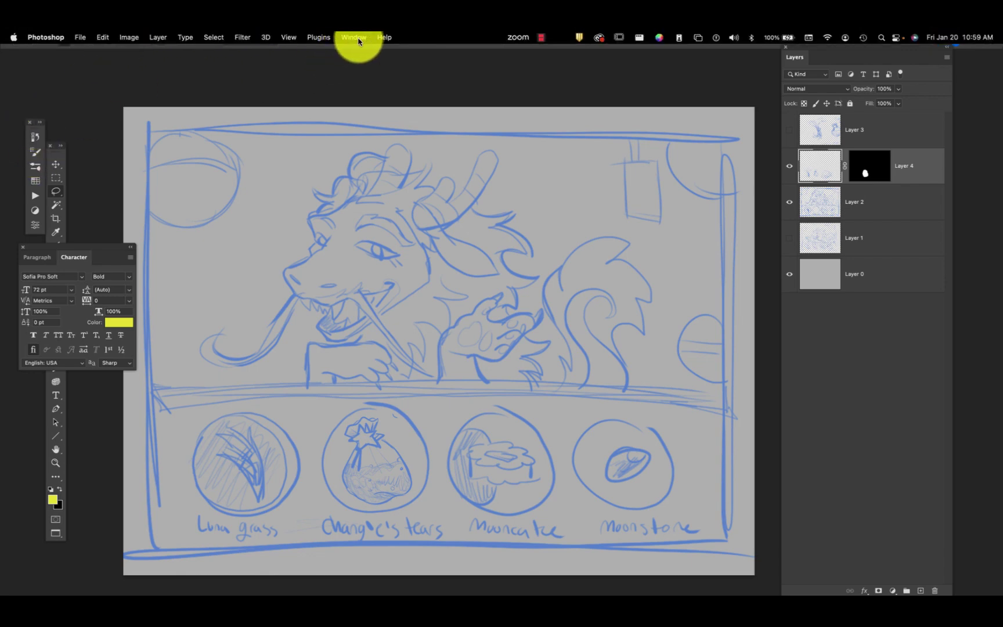
left_click(355, 37)
left_click(358, 110)
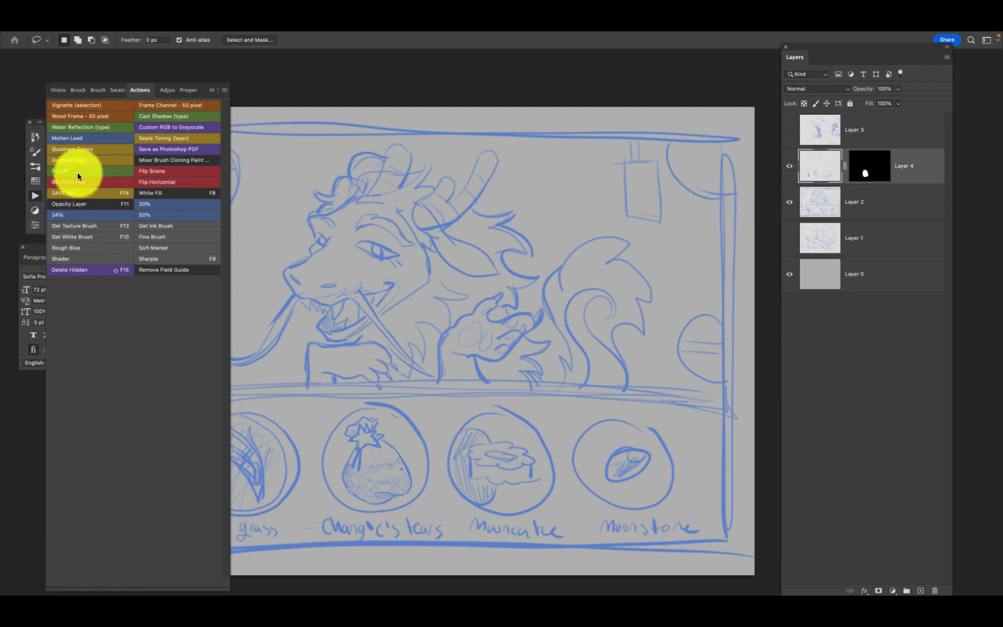
left_click(158, 195)
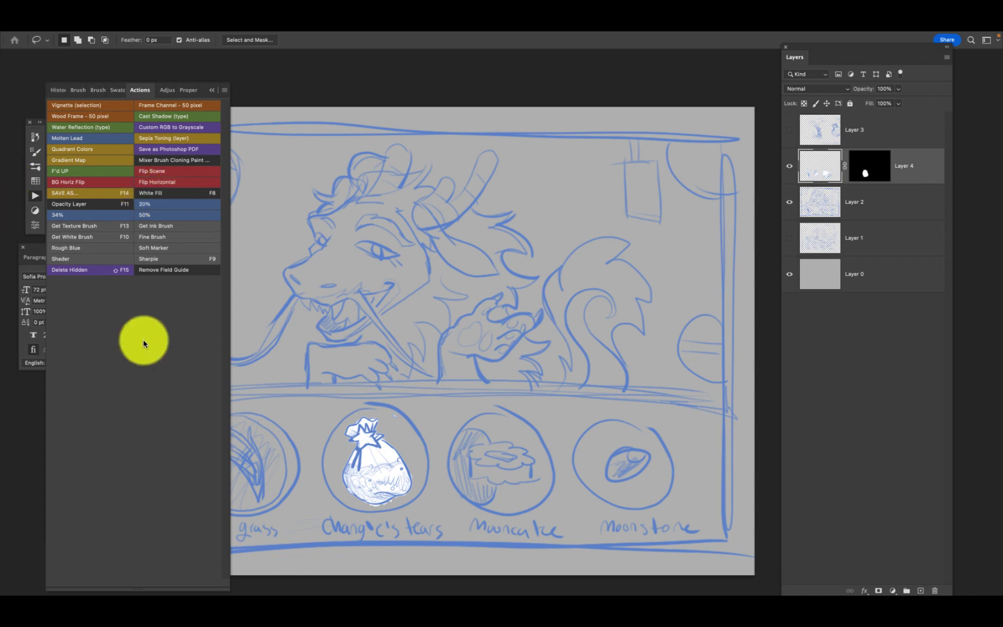
left_click(212, 88)
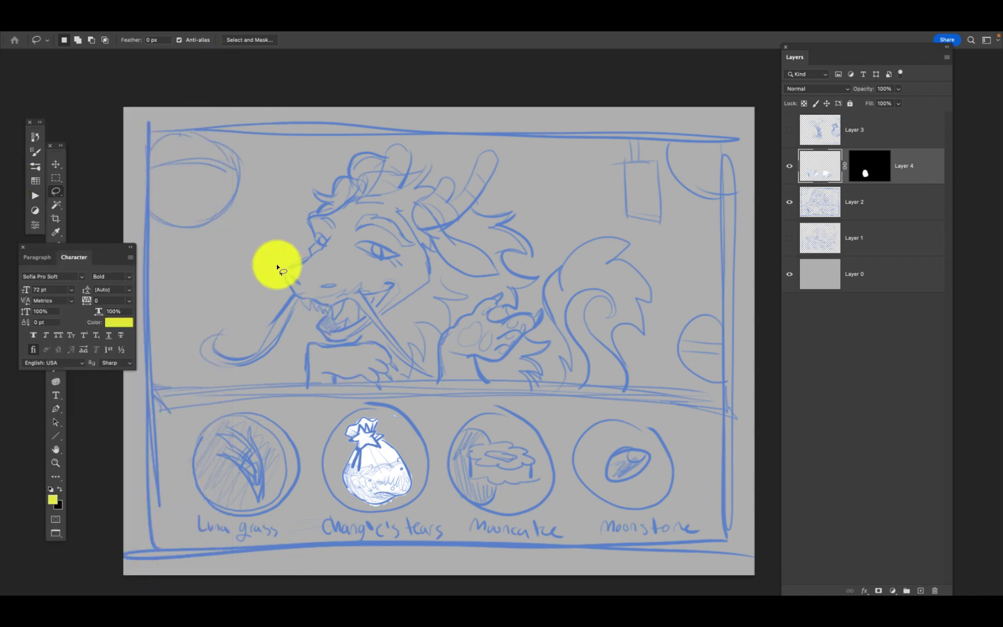
scroll(409, 453, "up", 5)
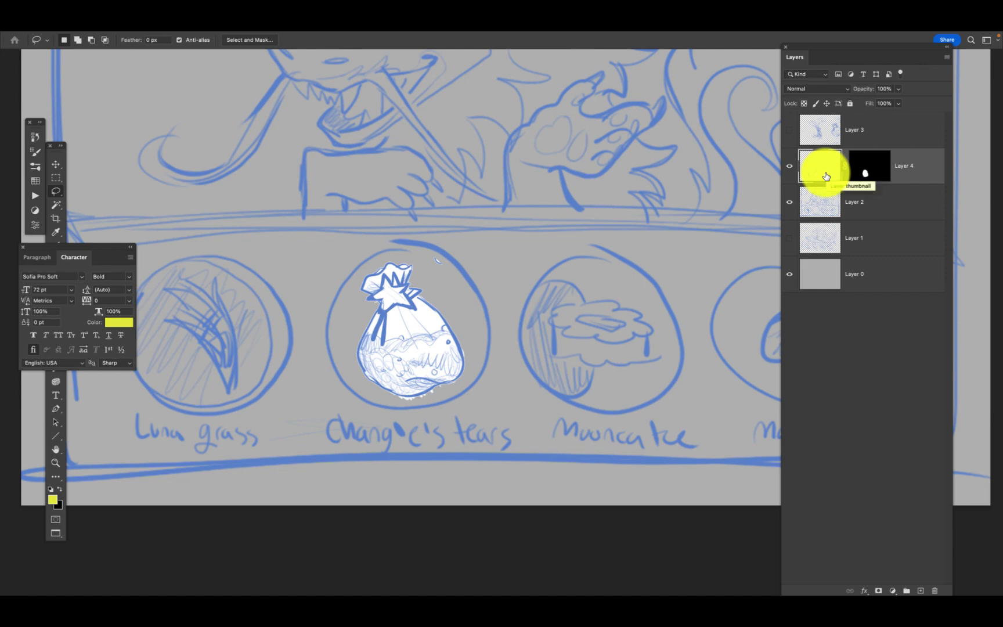
Undo the white fill on Layer 4 by reverting the history to the Hue/Saturation state.
mouse_move(329, 37)
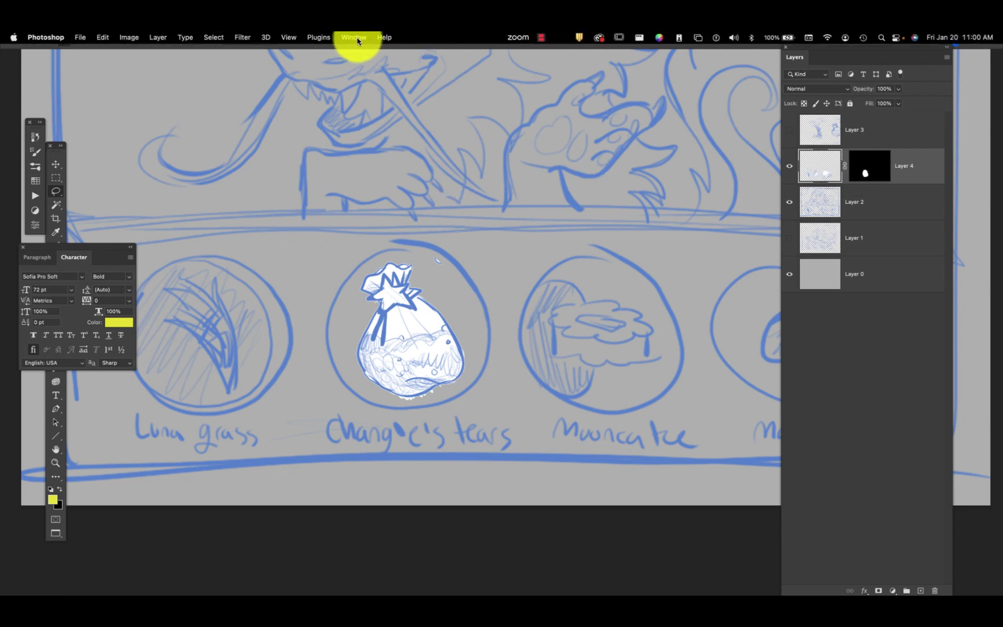
left_click(356, 38)
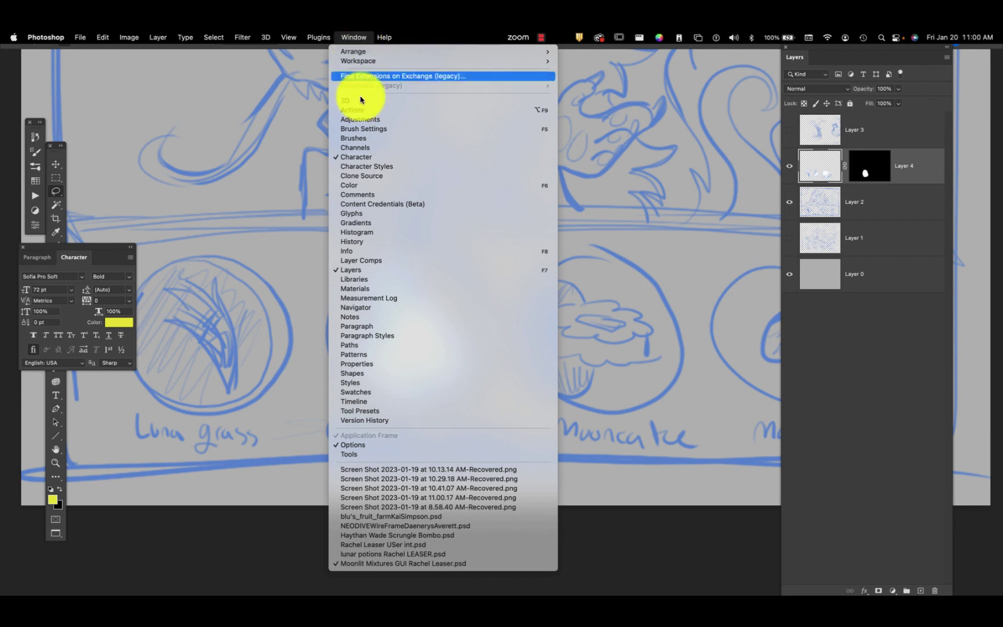
left_click(360, 242)
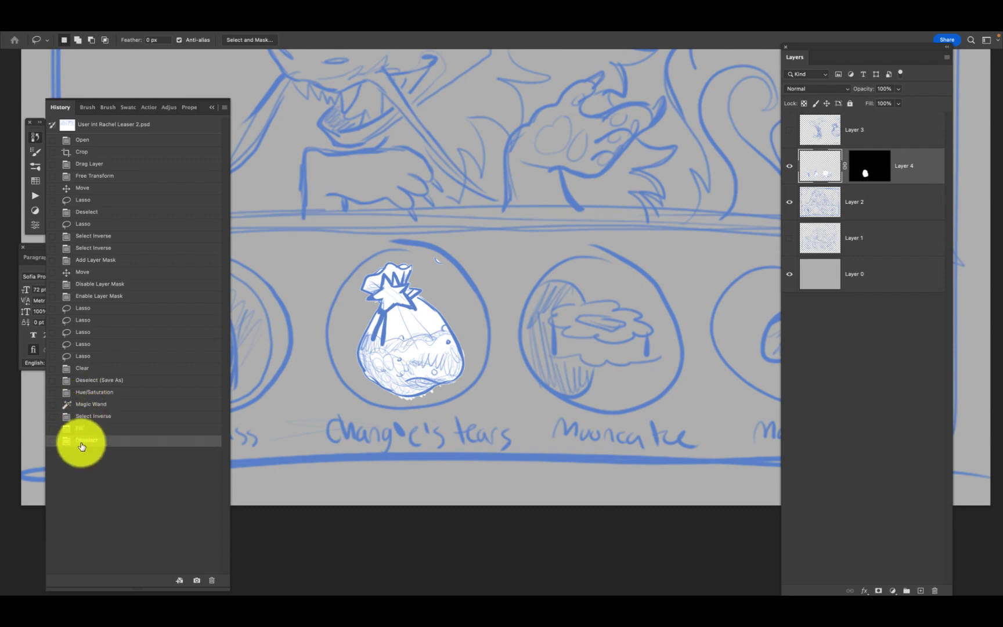
left_click(94, 393)
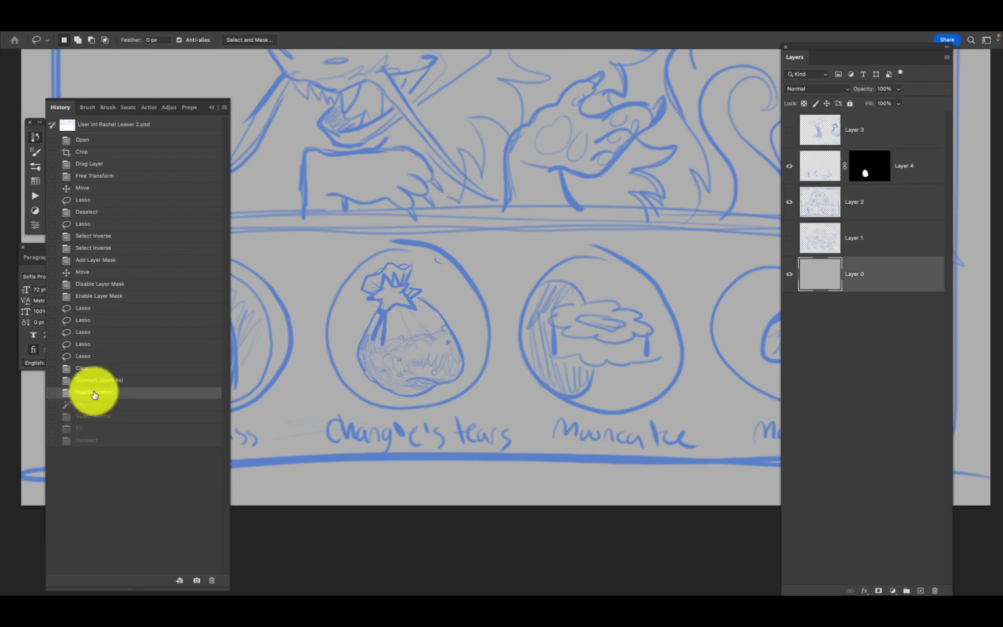
Duplicate the masked pouch layer, Layer 4, and name the upper copy "line" and the original "flats".
left_click(827, 168)
mouse_move(827, 168)
left_mouse_down()
mouse_move(827, 154)
mouse_move(829, 168)
left_mouse_up()
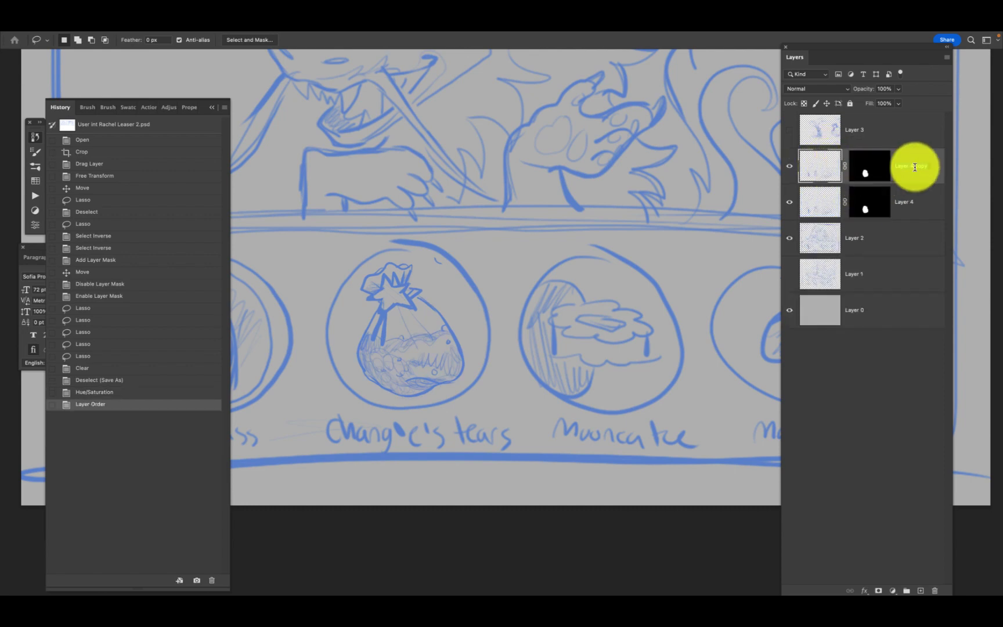
type("line")
key("Return")
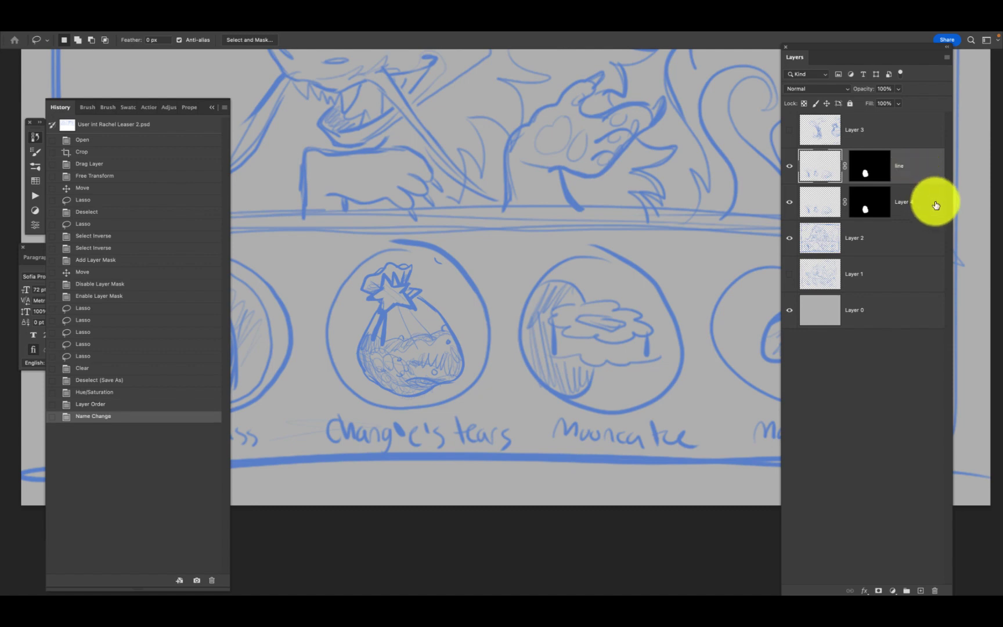
double_click(901, 201)
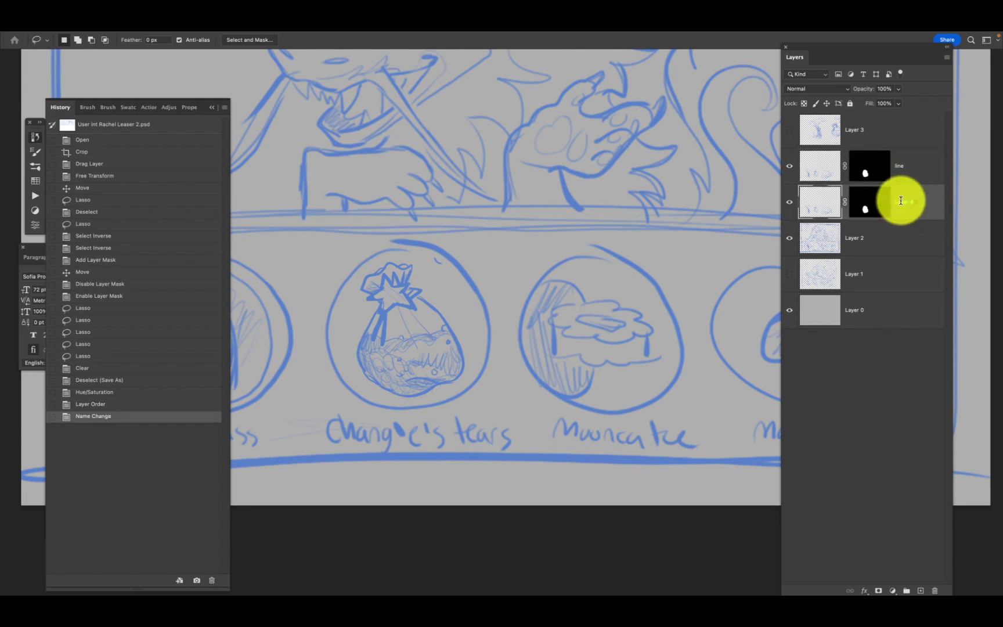
type("s")
key("Return")
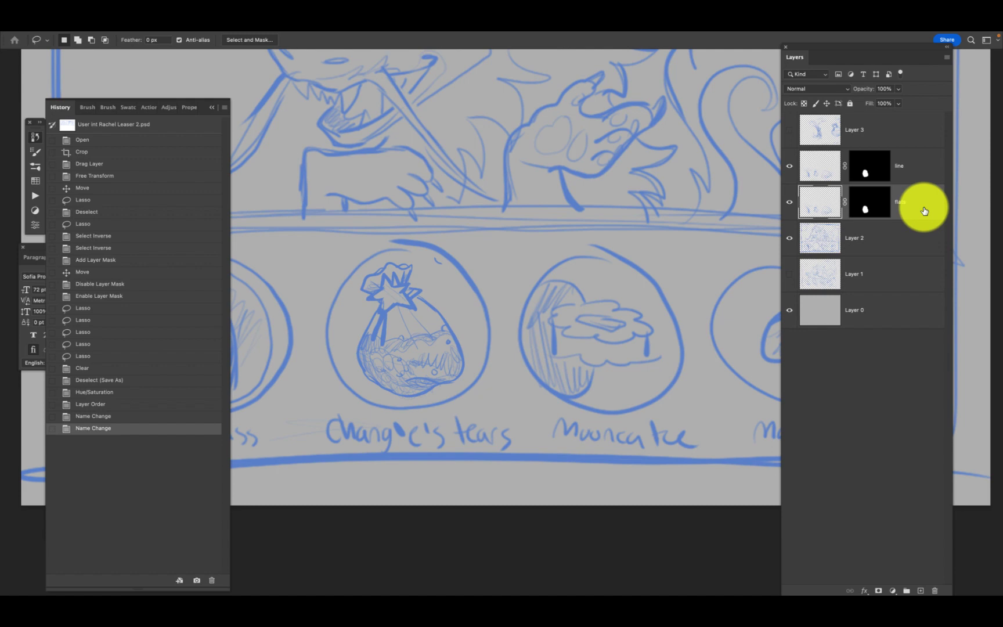
Hide the line layer, run the White Fill action on the flats layer, and toggle the line layer's visibility to compare.
left_click(923, 209)
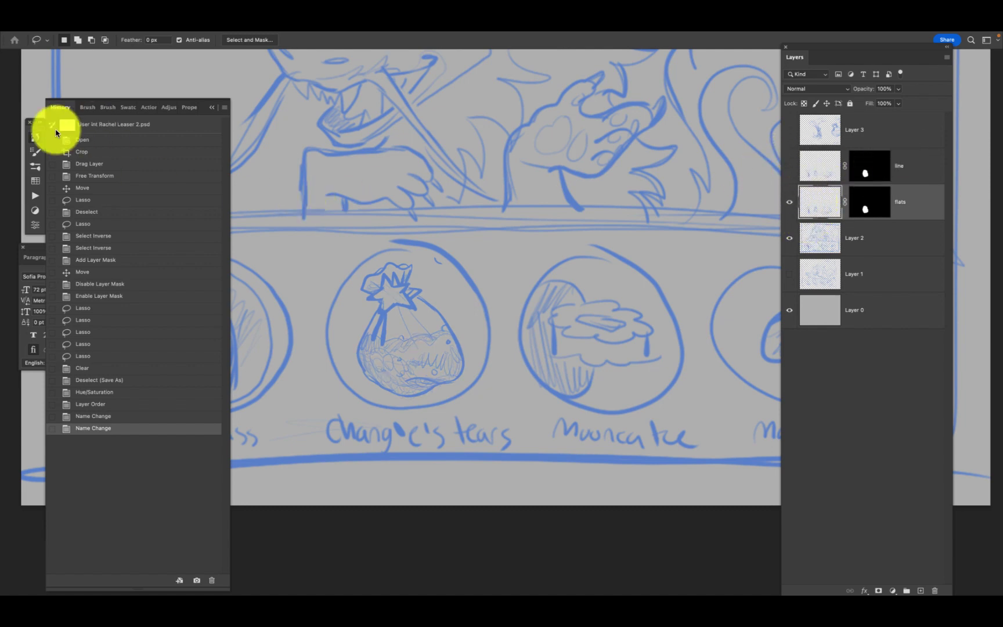
left_click(34, 196)
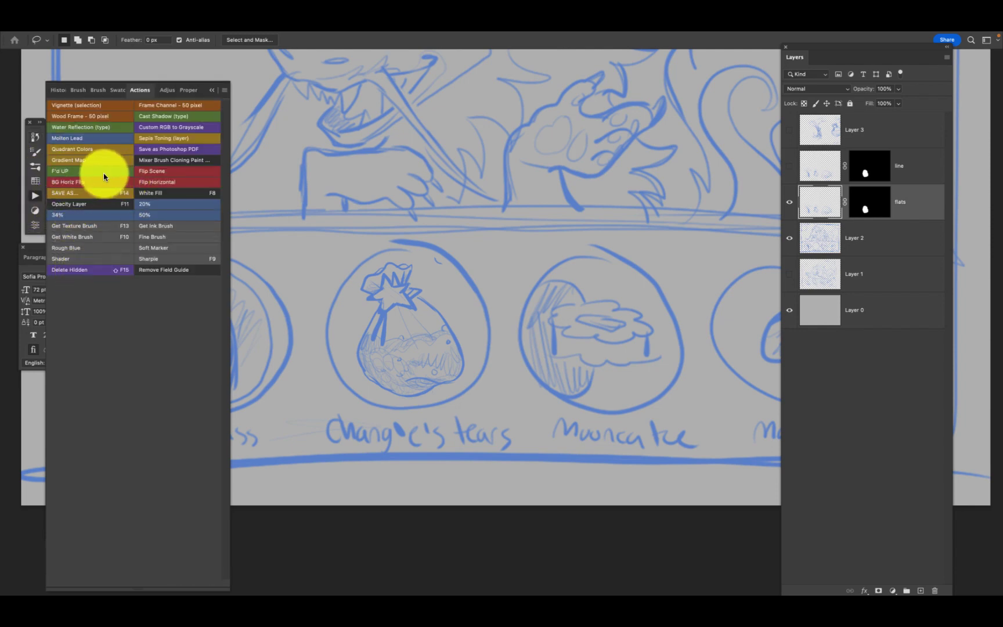
left_click(176, 194)
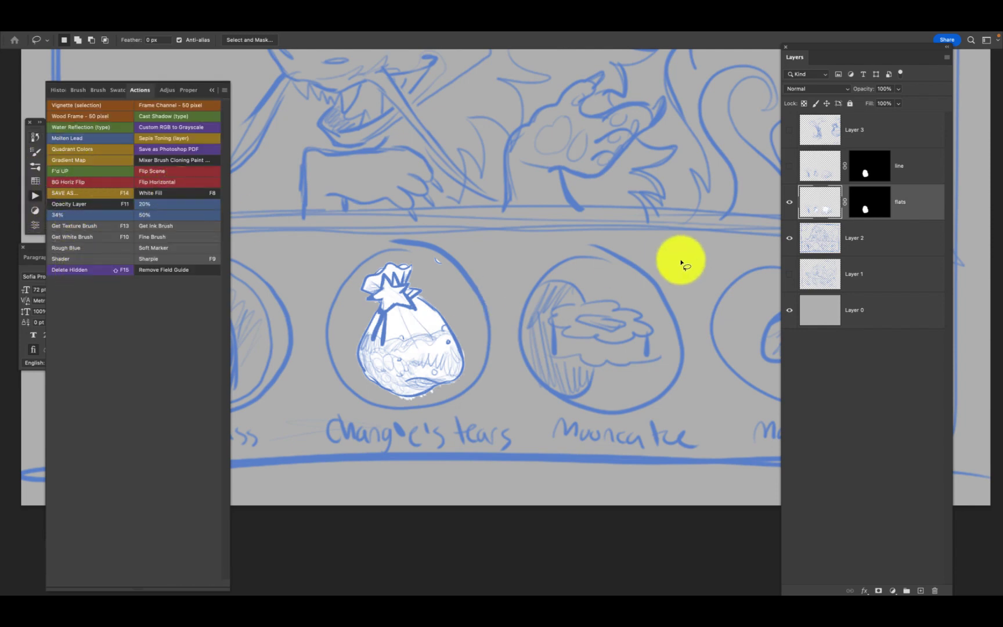
left_click(789, 169)
left_click(789, 169)
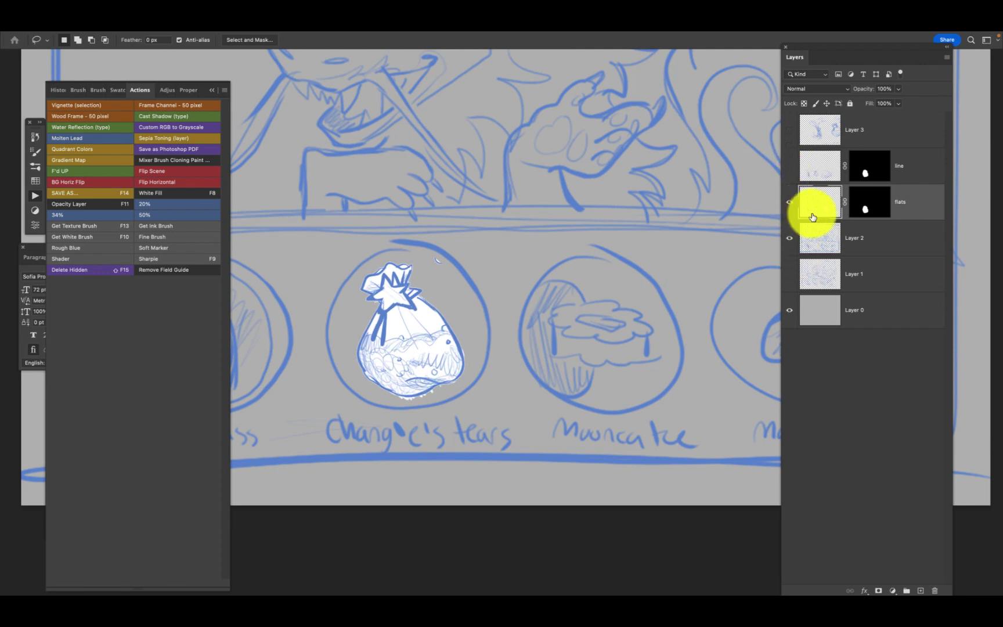
Disable the layer mask on the flats layer to reveal the rest of the item sketches.
right_click(871, 213)
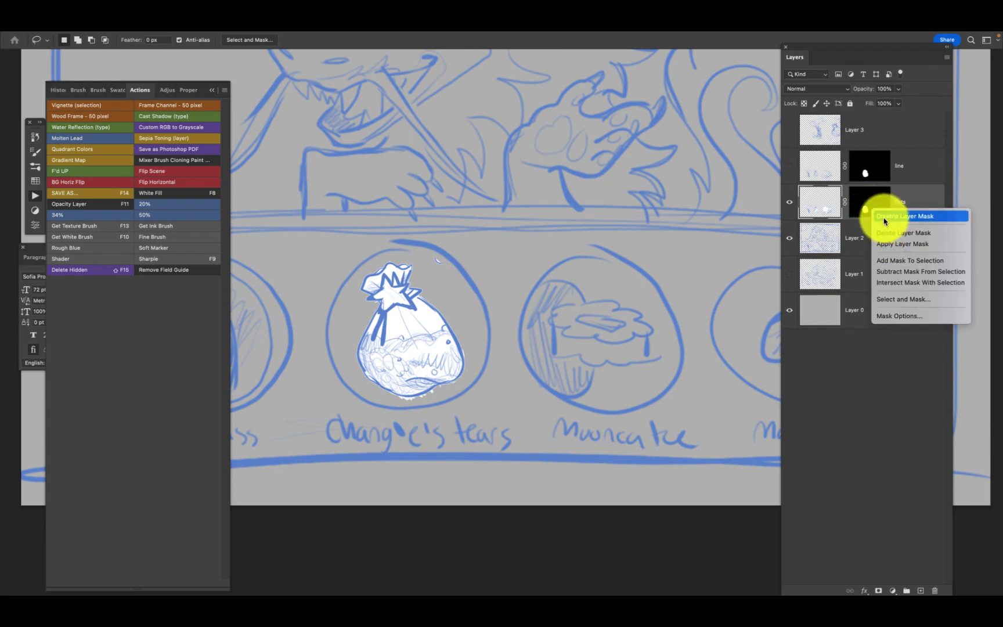
left_click(884, 217)
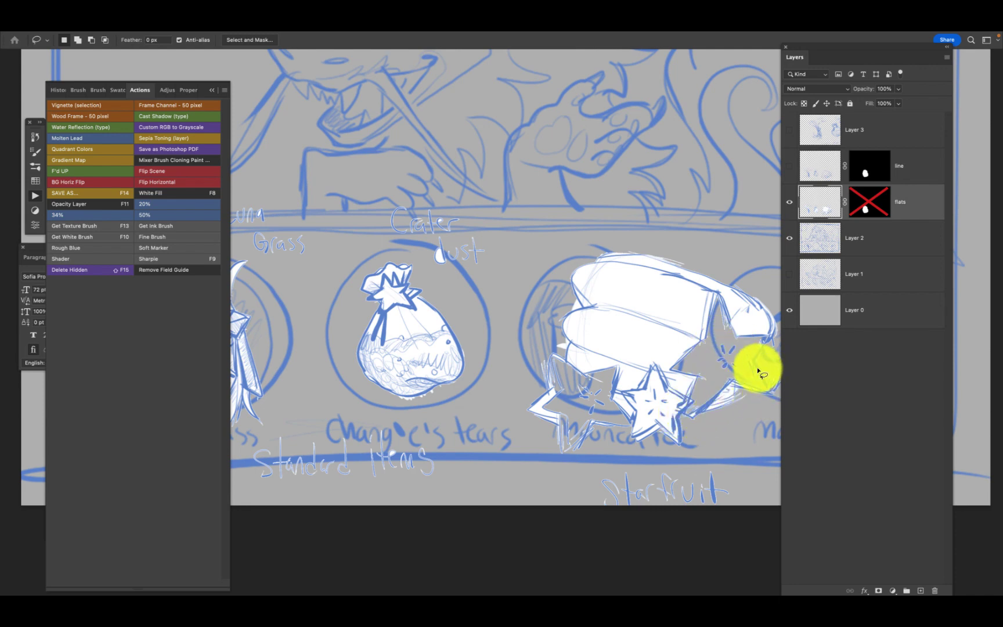
scroll(758, 371, "right", 3)
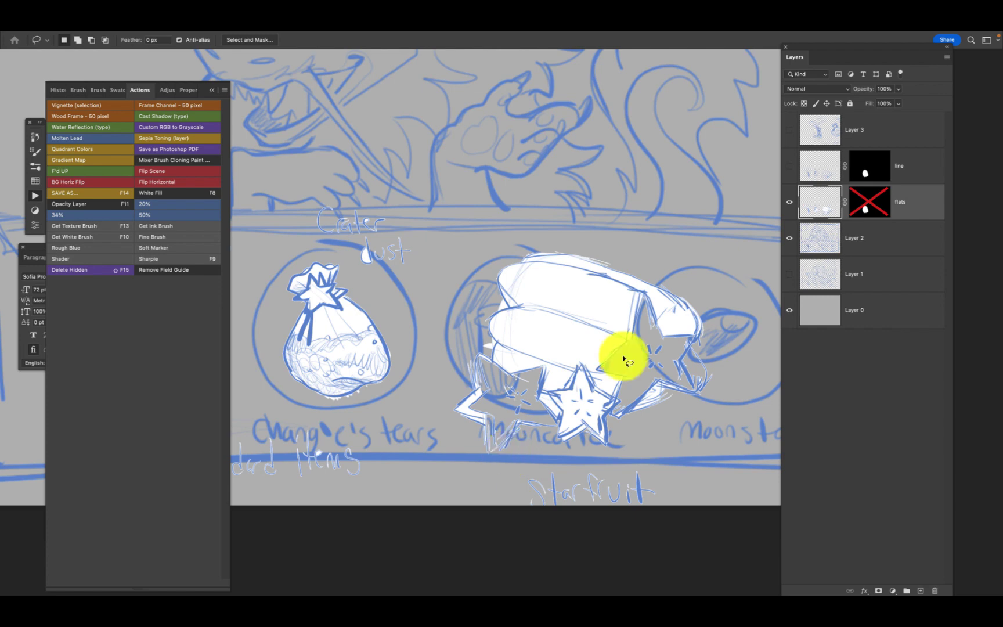
Switch to the Brush tool with the Hard Round Pressure Size preset.
key("i")
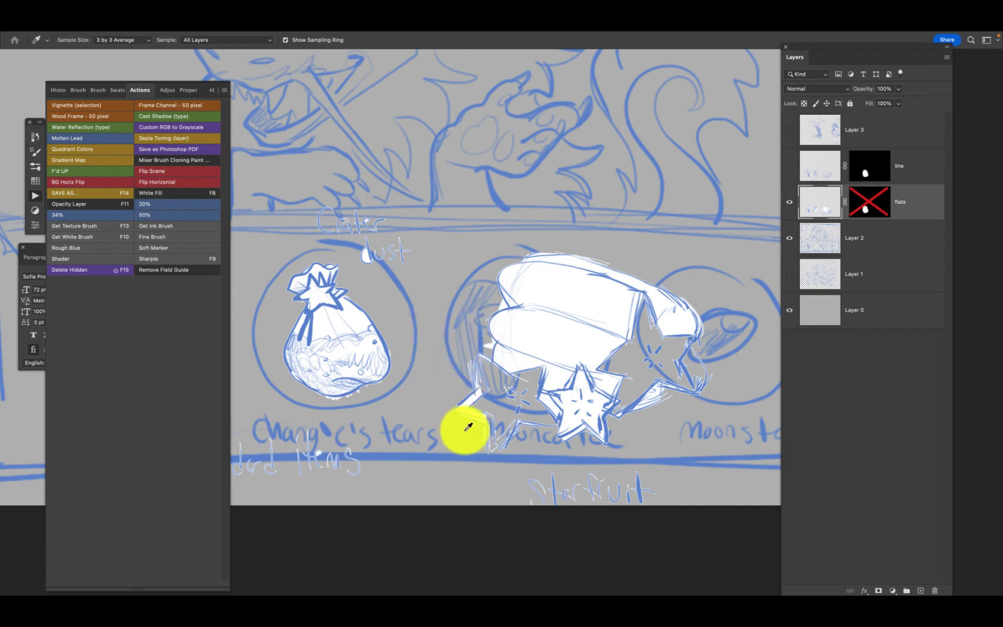
key("b")
left_click(212, 90)
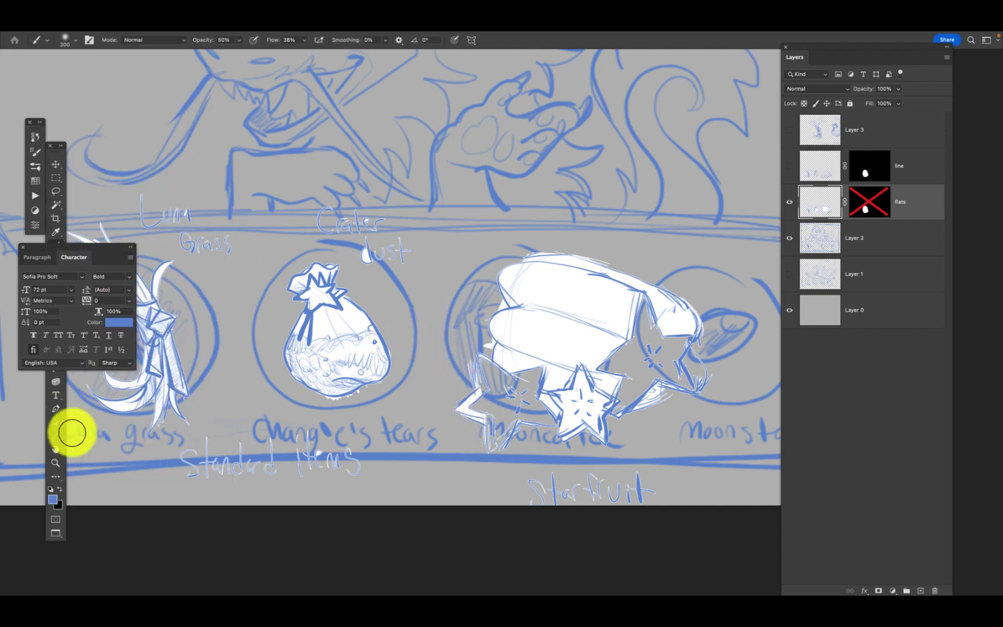
left_click(70, 41)
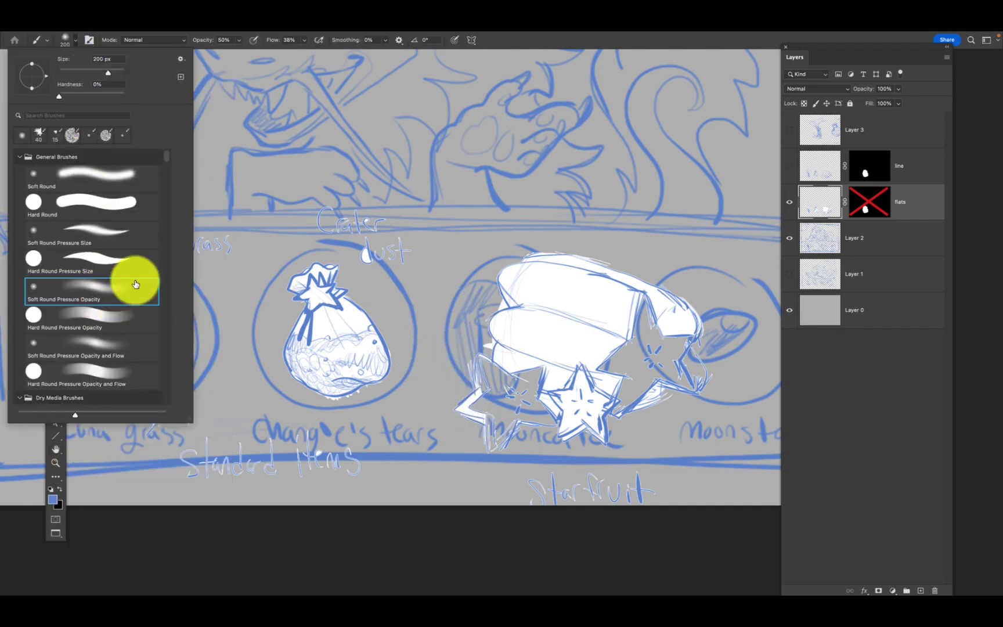
left_click(83, 262)
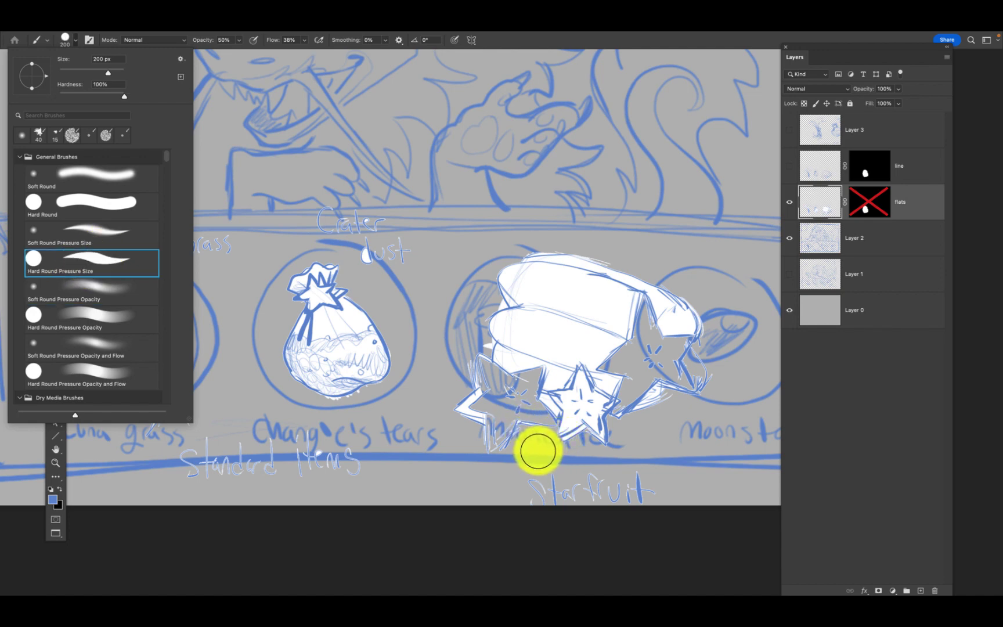
left_click(194, 40)
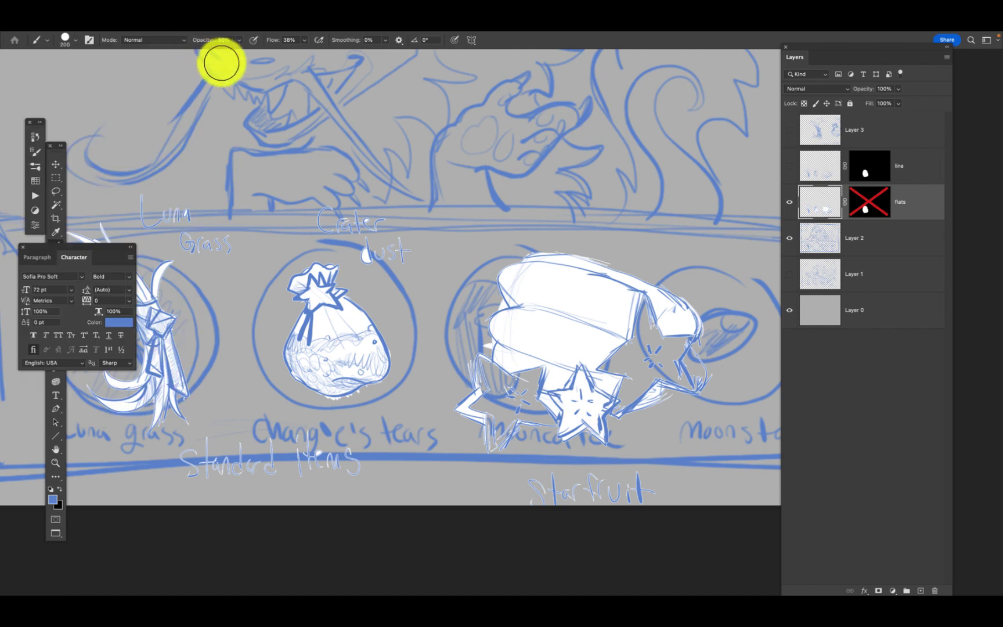
Shrink the brush to a fine tip and close the gap in the outline beside the rightmost starfruit.
key("bracketleft")
key("bracketleft")
key("bracketleft")
key("bracketleft")
key("bracketleft")
key("bracketleft")
key("bracketleft")
key("bracketleft")
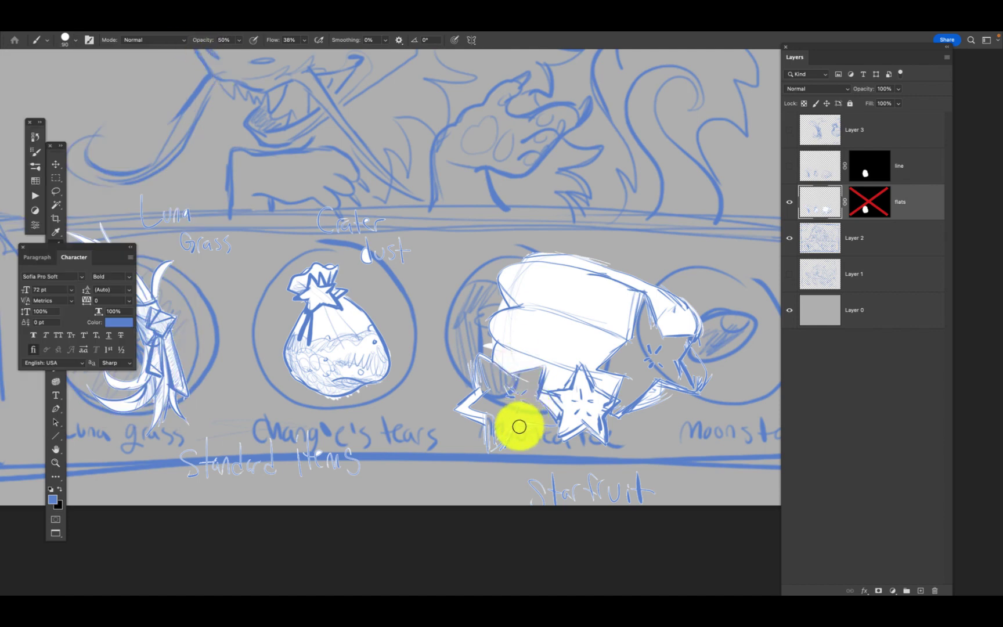
key("bracketleft")
key("bracketleft")
key("bracketleft")
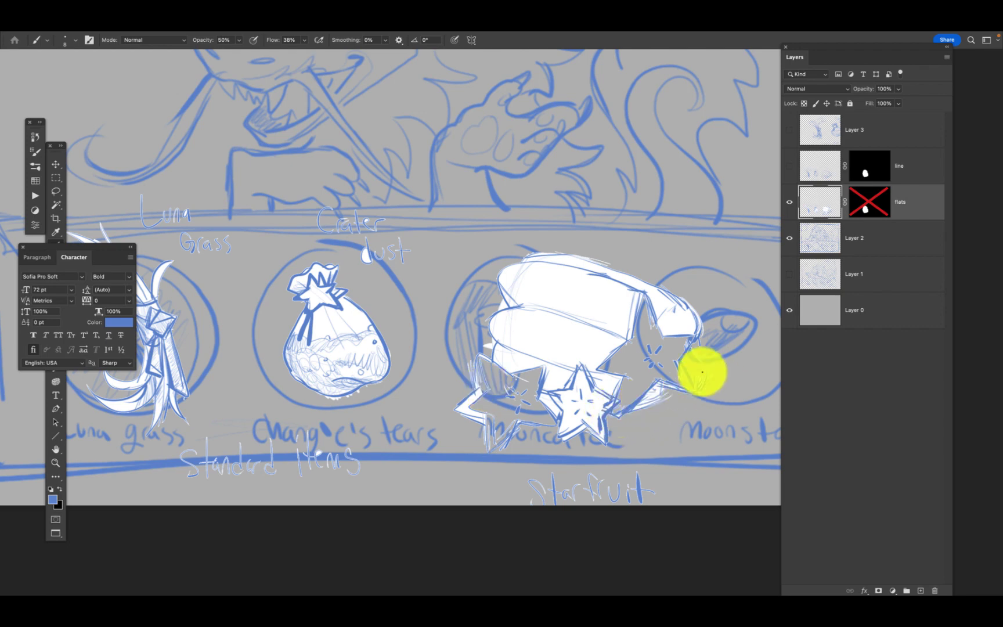
left_click_drag(693, 338, 698, 336)
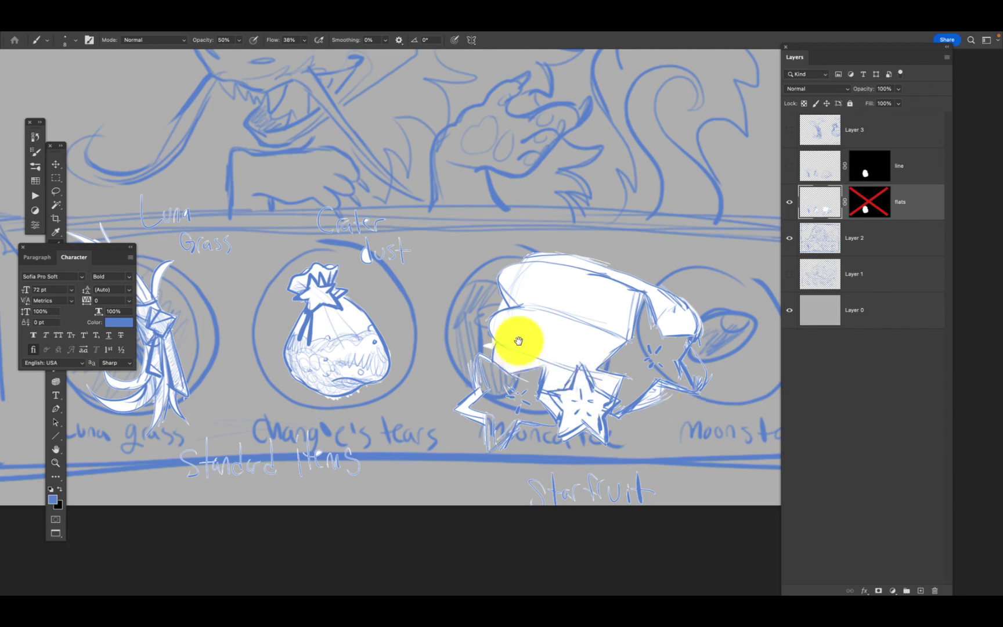
Run the White Fill action on the flats layer again to fill the closed starfruit shapes.
left_click_drag(490, 338, 649, 345)
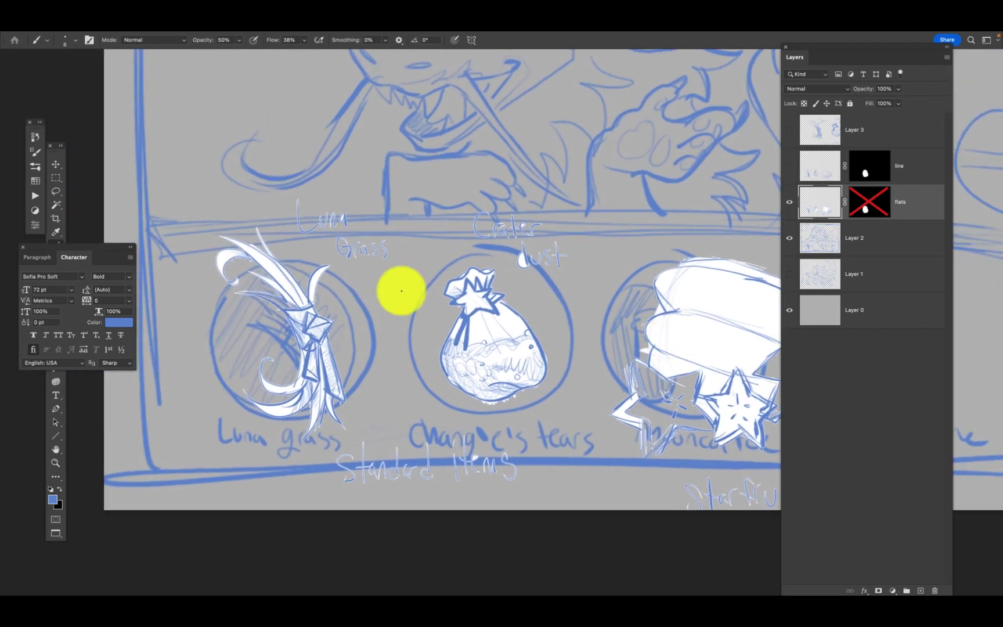
left_click_drag(539, 352, 381, 329)
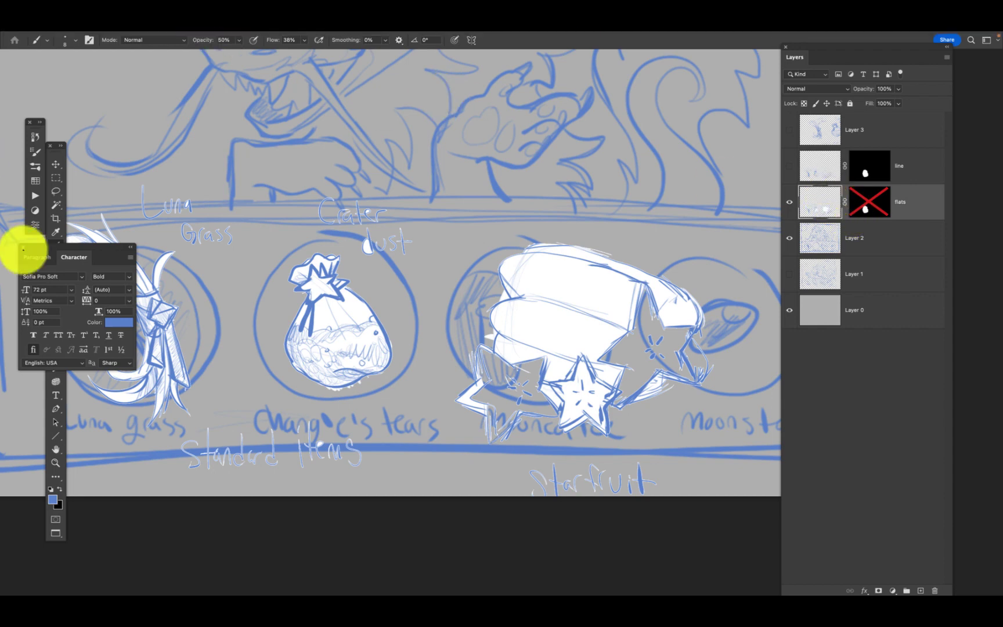
left_click(33, 198)
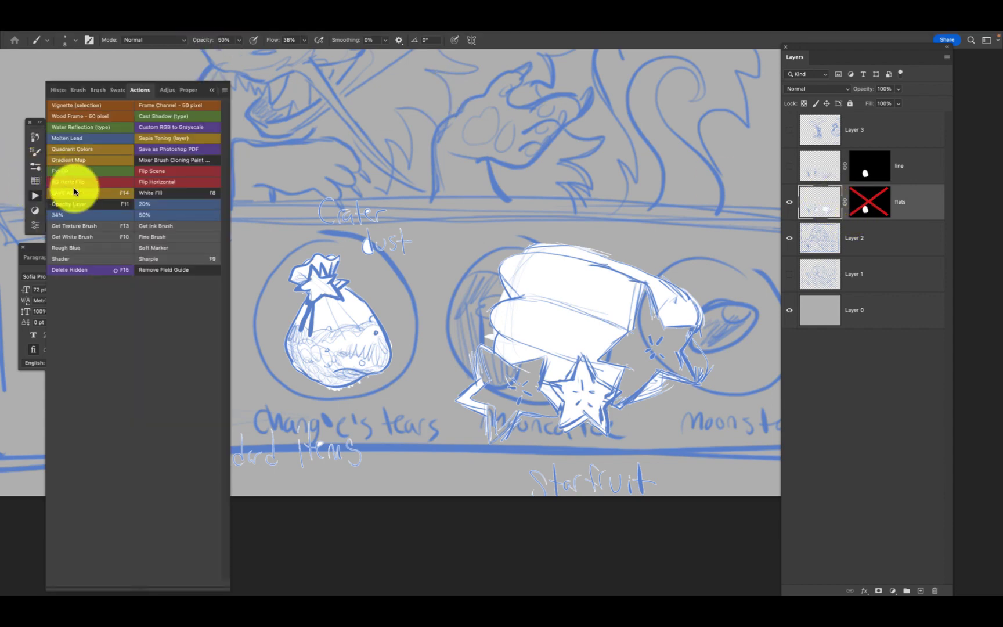
left_click(170, 196)
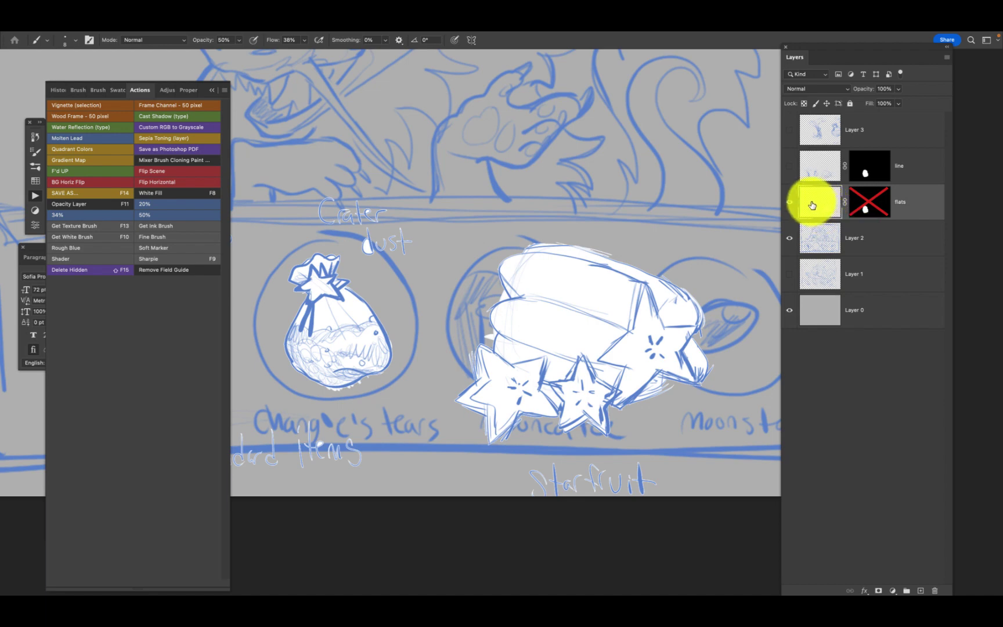
Turn the flats layer solid white with a Hue/Saturation adjustment at Lightness +100.
mouse_move(247, 34)
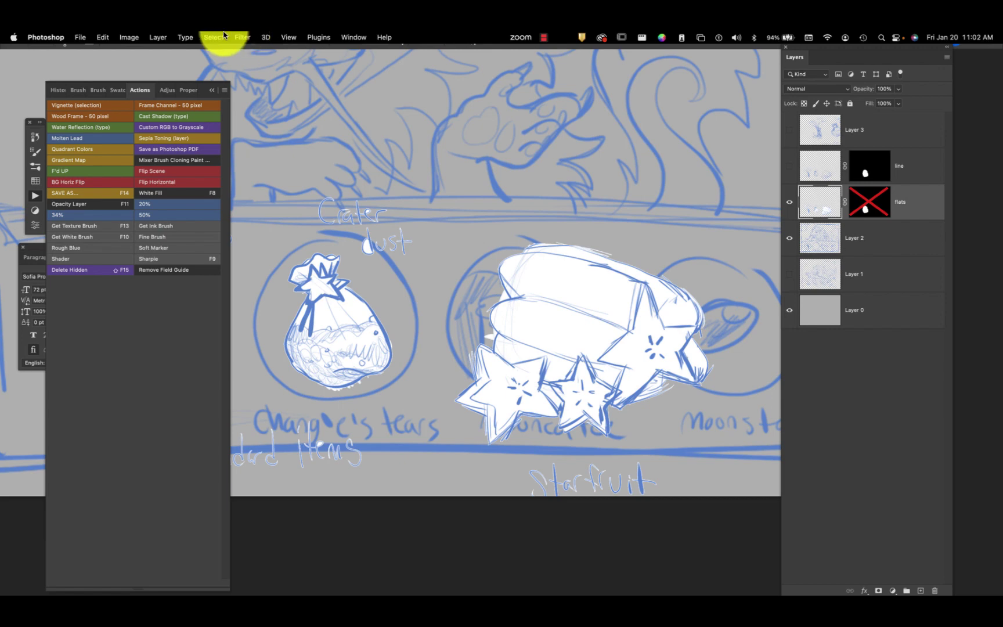
left_click(127, 36)
mouse_move(154, 67)
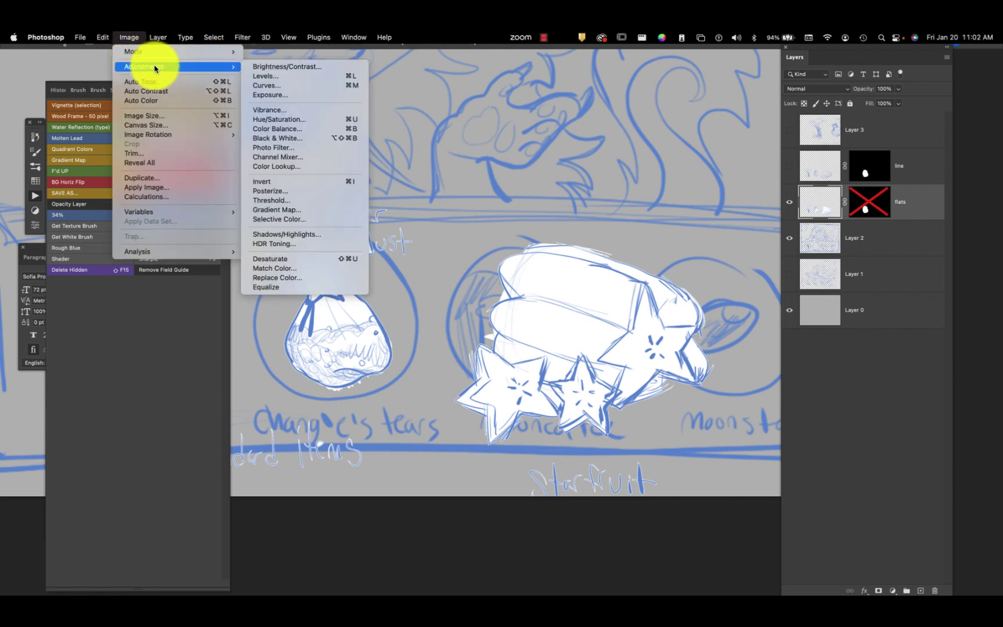
left_click(291, 120)
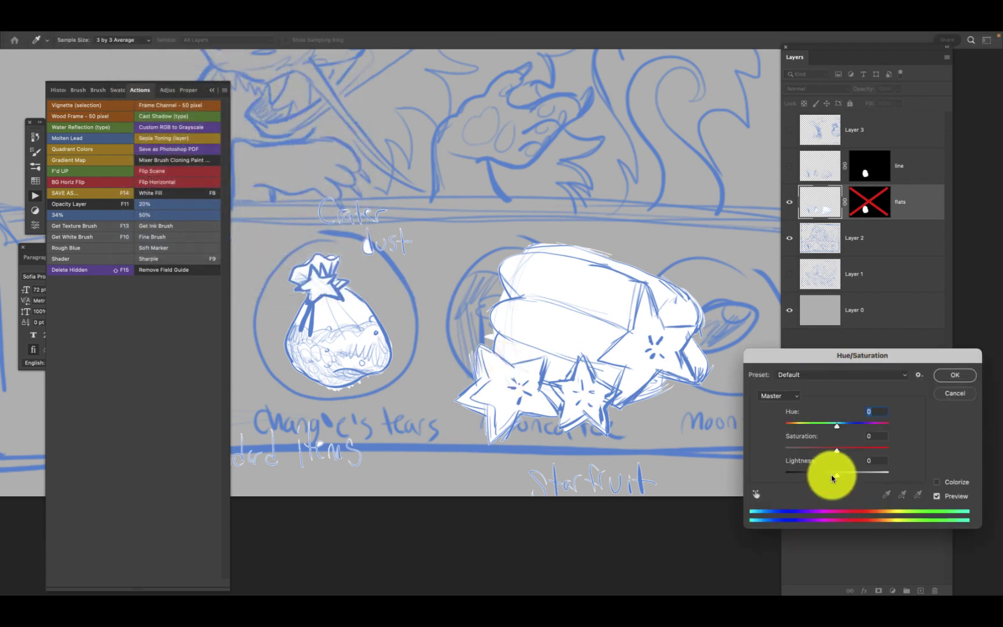
left_click_drag(834, 475, 939, 472)
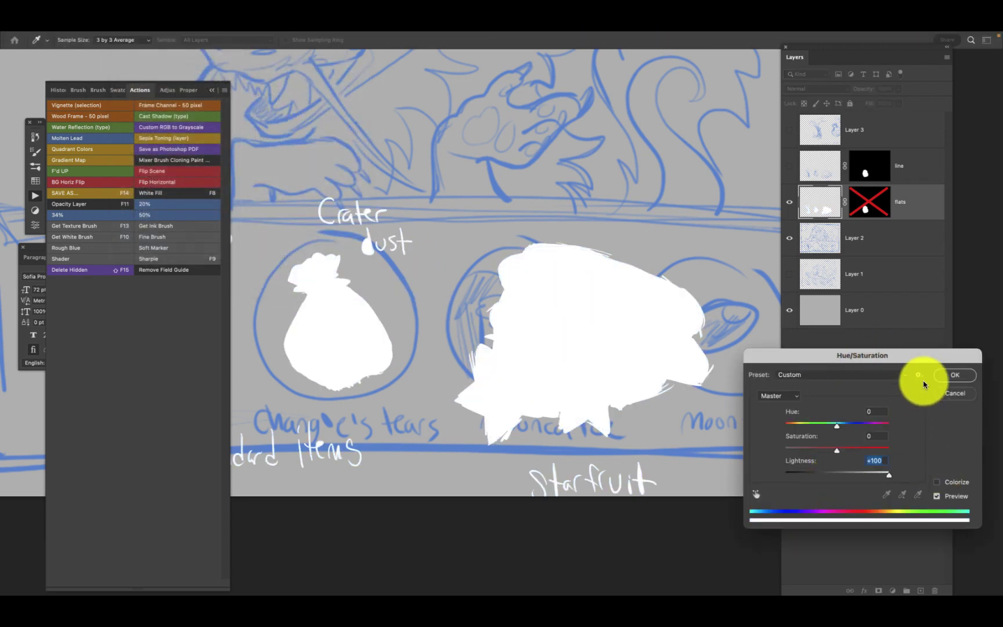
left_click(952, 377)
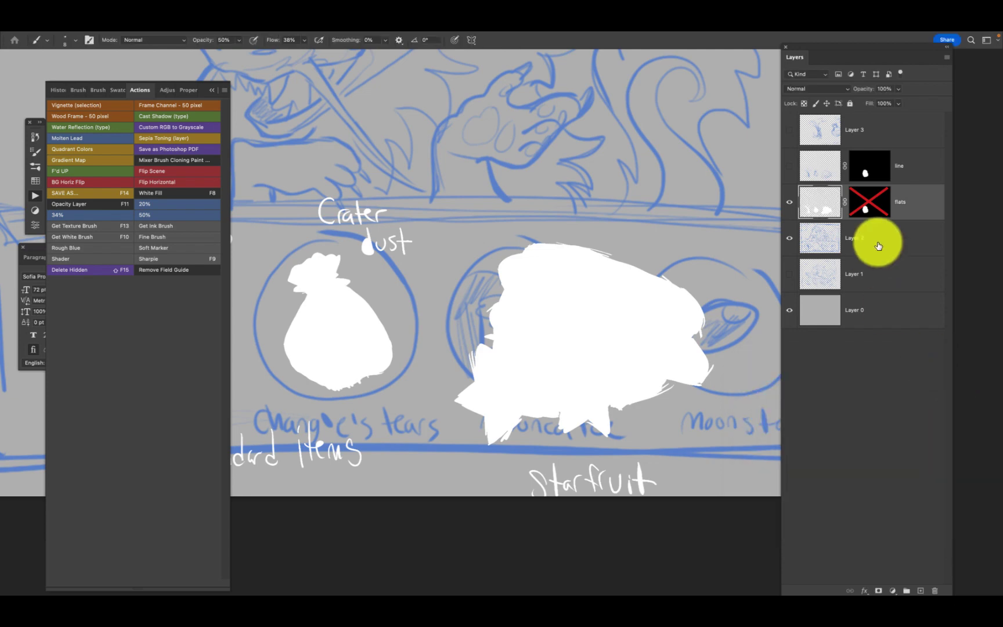
Show the line layer and re-enable the flats layer's mask.
left_click(790, 168)
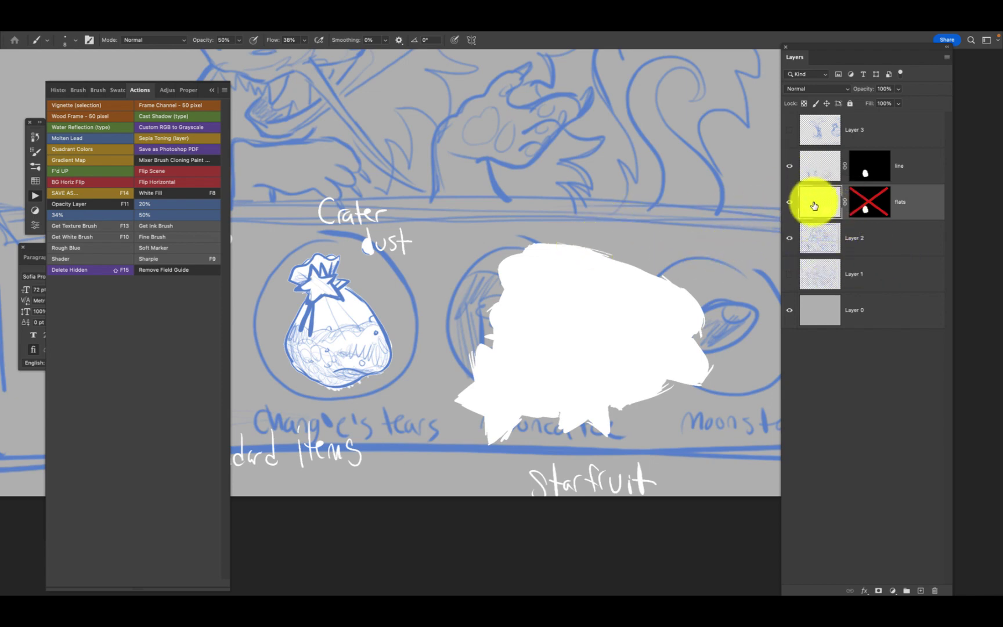
left_click(866, 207, "shift")
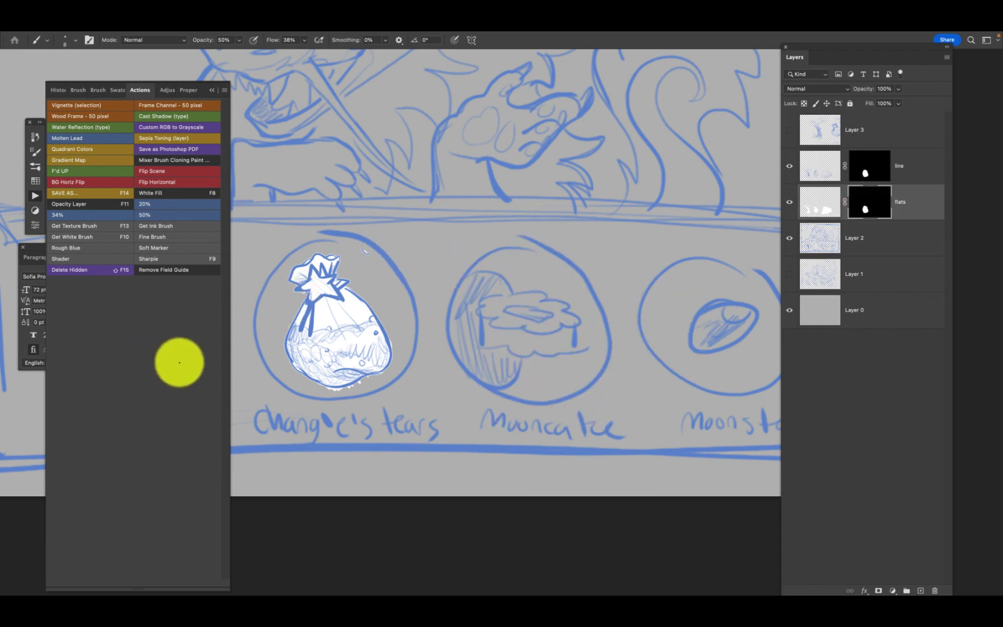
Lasso a freehand selection around the lower half of the pouch, following the contents' top edge.
scroll(376, 337, "left", 5)
scroll(376, 336, "up", 1)
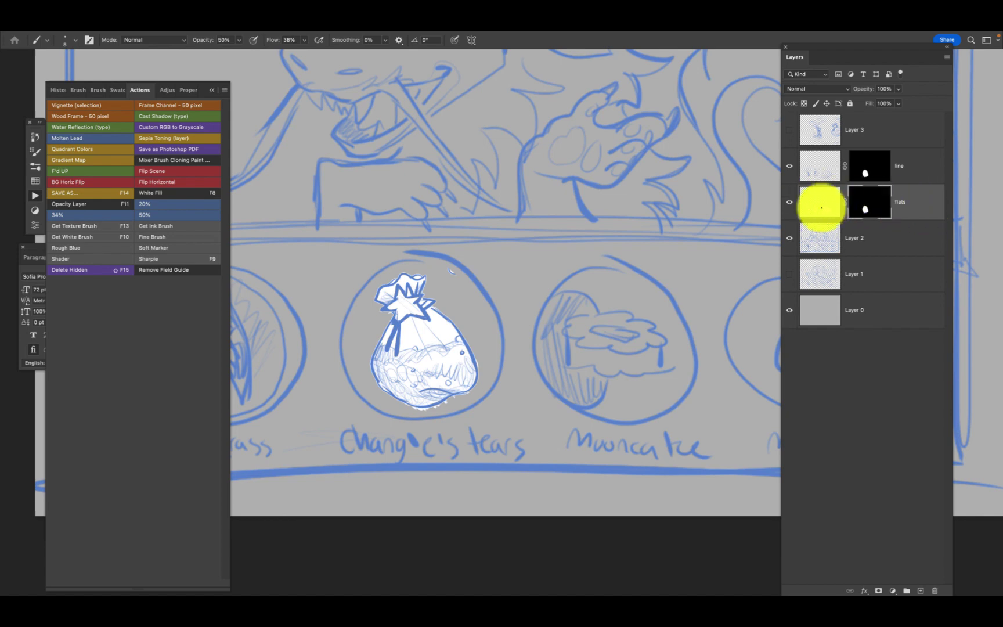
key("l")
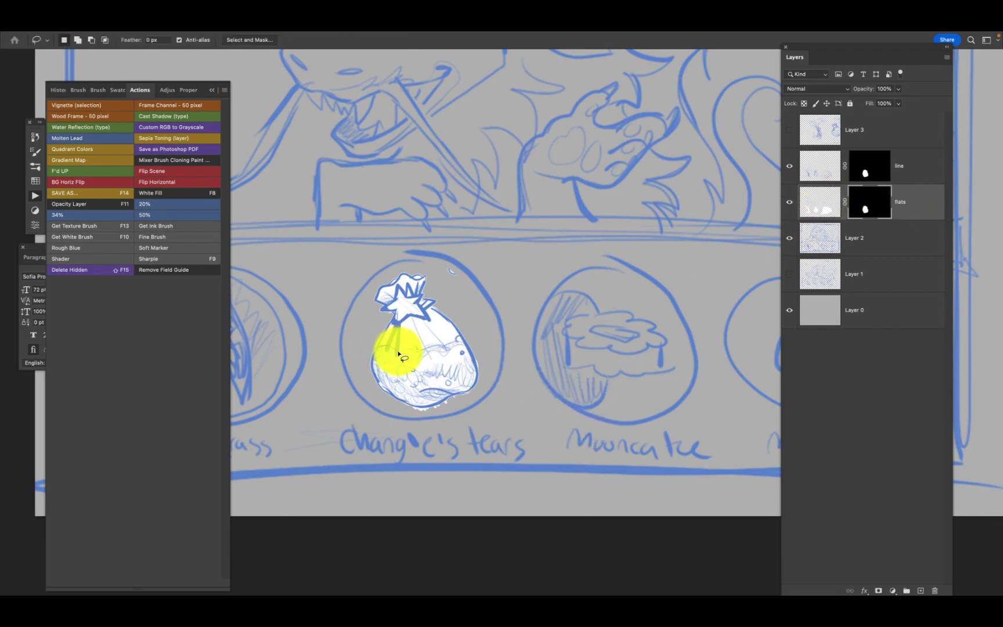
mouse_move(398, 352)
left_mouse_down()
mouse_move(453, 351)
mouse_move(459, 336)
mouse_move(482, 341)
mouse_move(480, 436)
mouse_move(348, 429)
mouse_move(369, 348)
left_mouse_up()
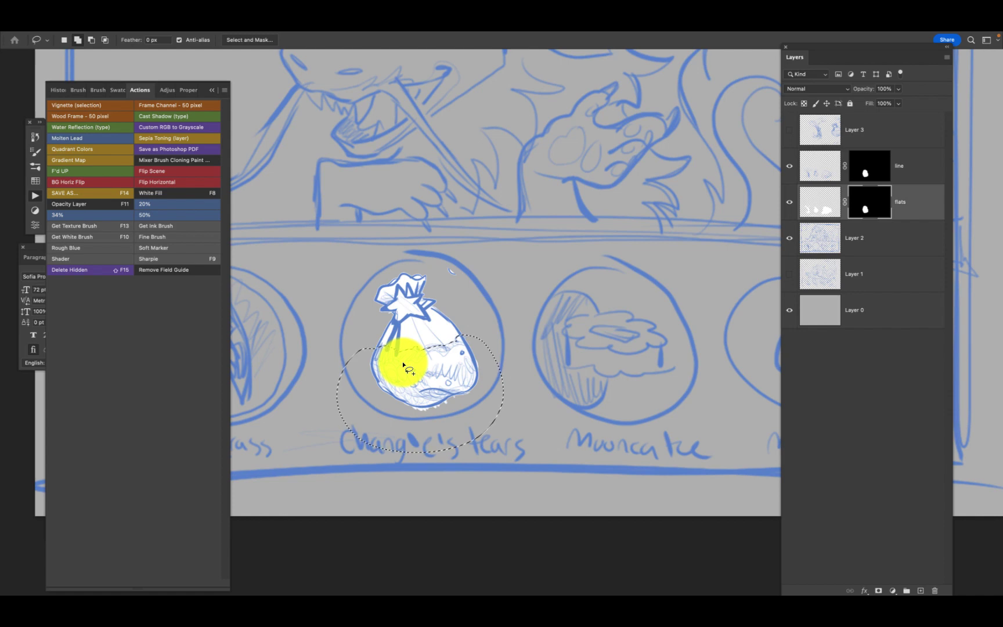
key("shift")
Move the lasso selection sideways off the pouch's lower half and nudge it back into place.
mouse_move(404, 366)
left_mouse_down()
mouse_move(457, 407)
mouse_move(381, 394)
mouse_move(472, 379)
left_mouse_up()
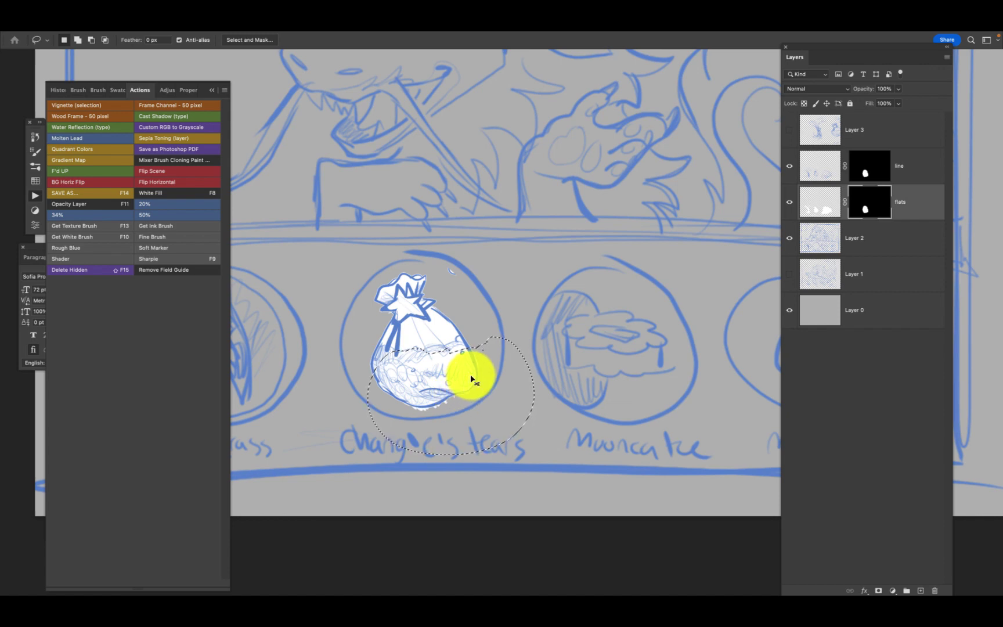
key("shift+Left")
key("shift+Left")
key("shift+Left")
key("shift+Left")
key("shift+Left")
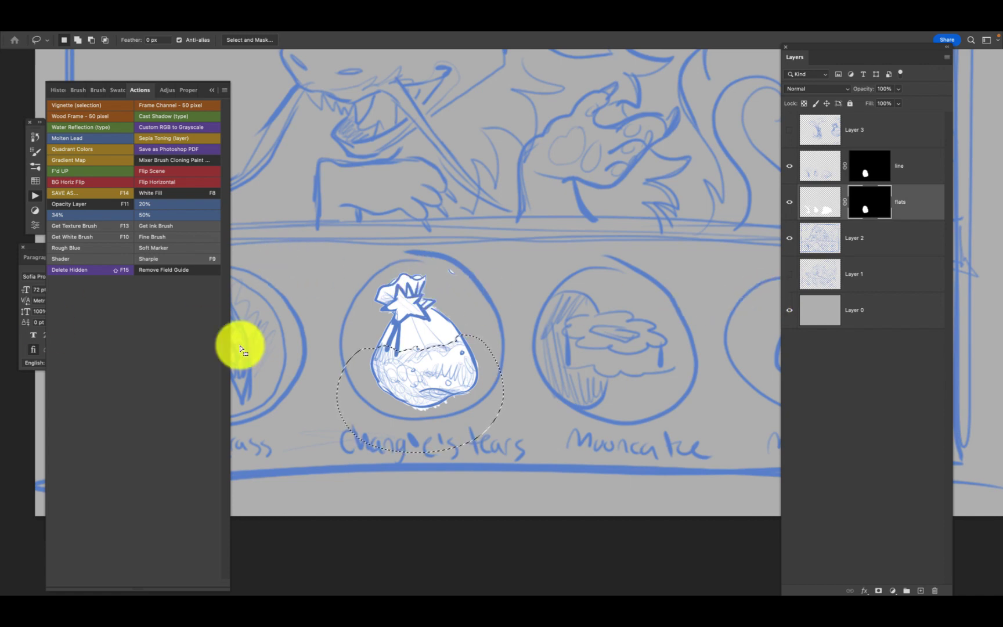
Colorize the selected part of the flats layer's artwork purple using Hue/Saturation with Hue 286, Saturation 25 and Lightness -25.
left_click(826, 211)
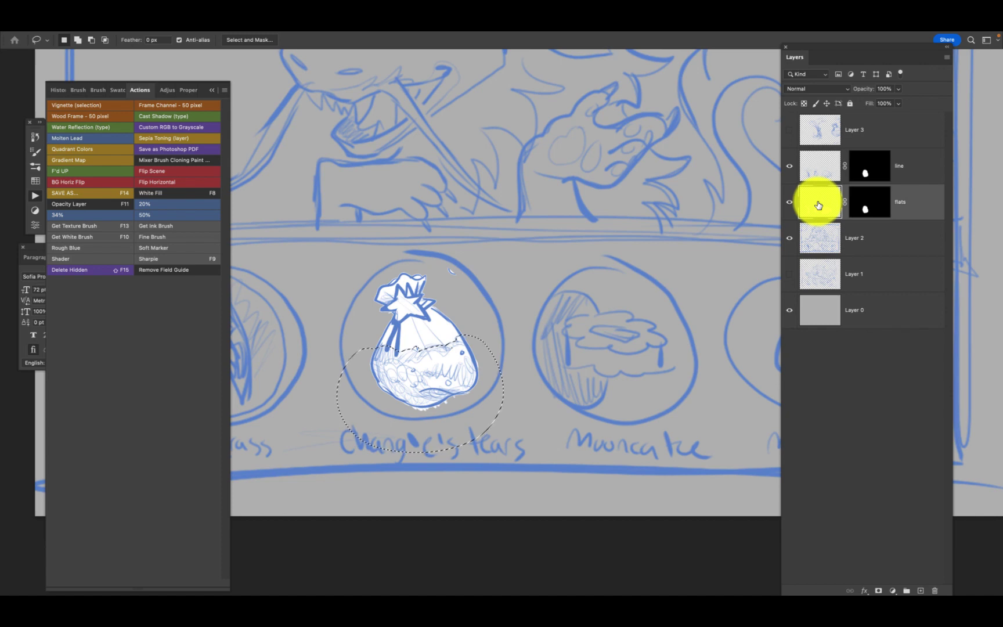
key("super+u")
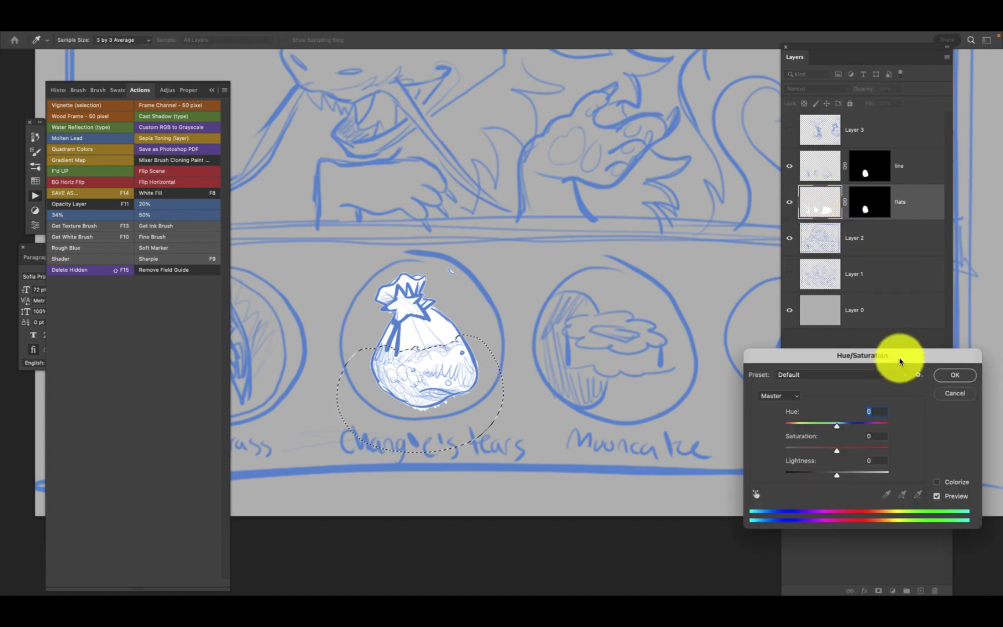
left_click_drag(901, 361, 809, 350)
mouse_move(745, 463)
left_mouse_down()
mouse_move(722, 464)
mouse_move(733, 466)
left_mouse_up()
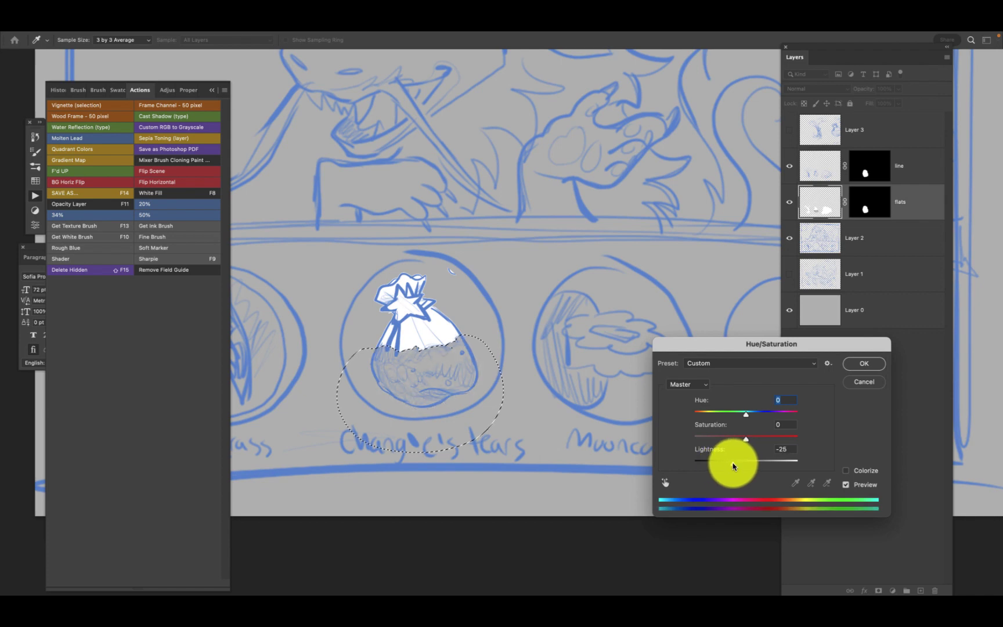
left_click(846, 470)
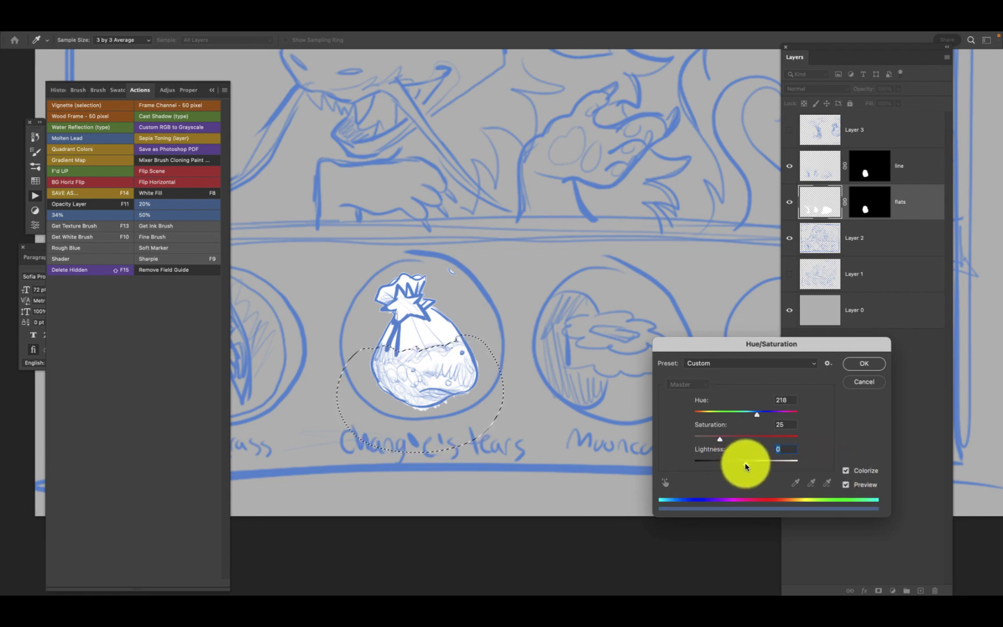
left_click_drag(745, 464, 733, 466)
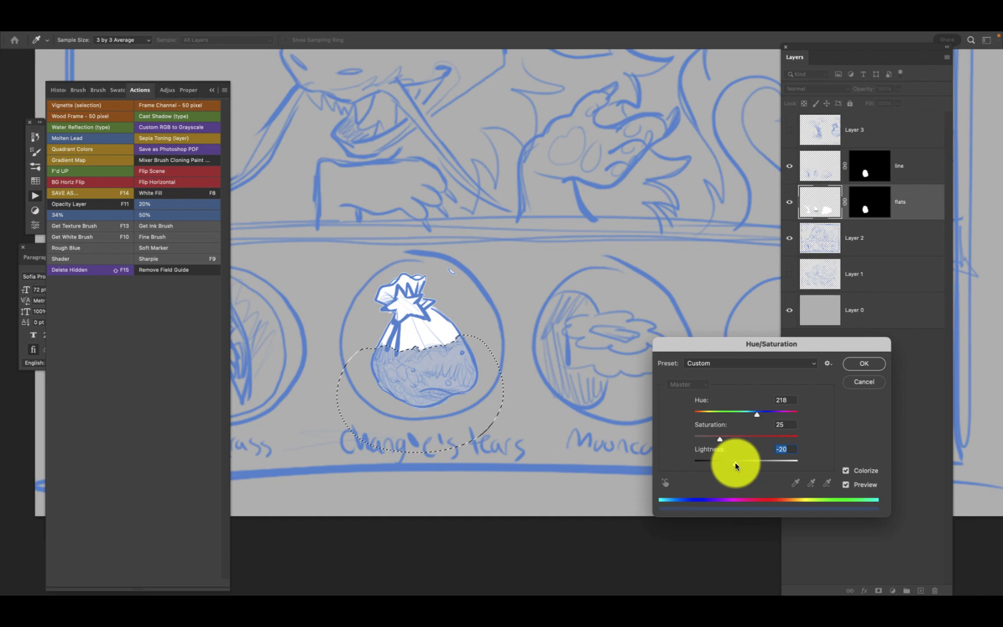
left_click_drag(761, 415, 775, 416)
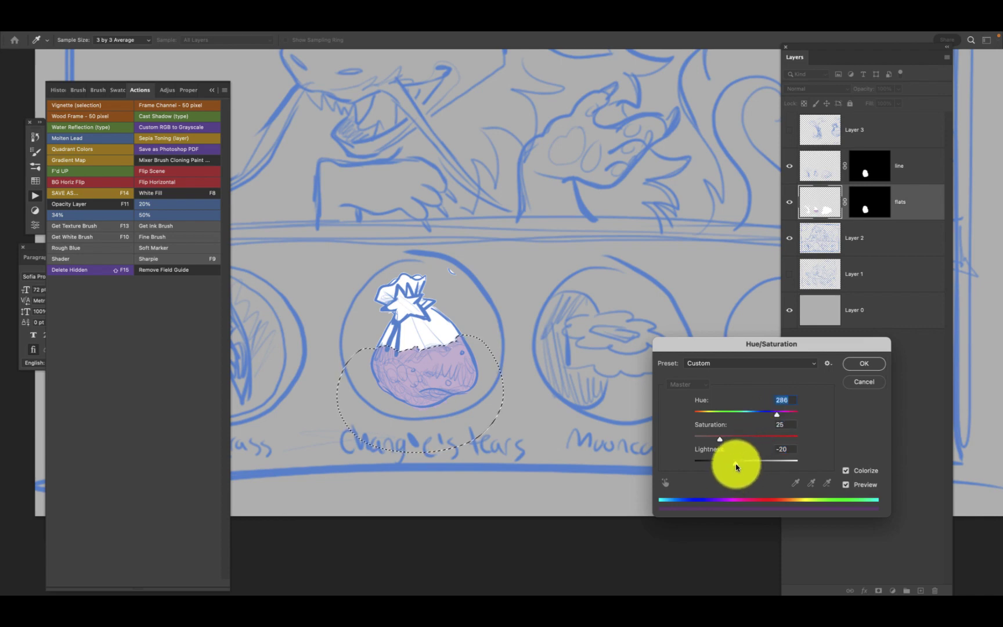
left_click_drag(735, 464, 732, 467)
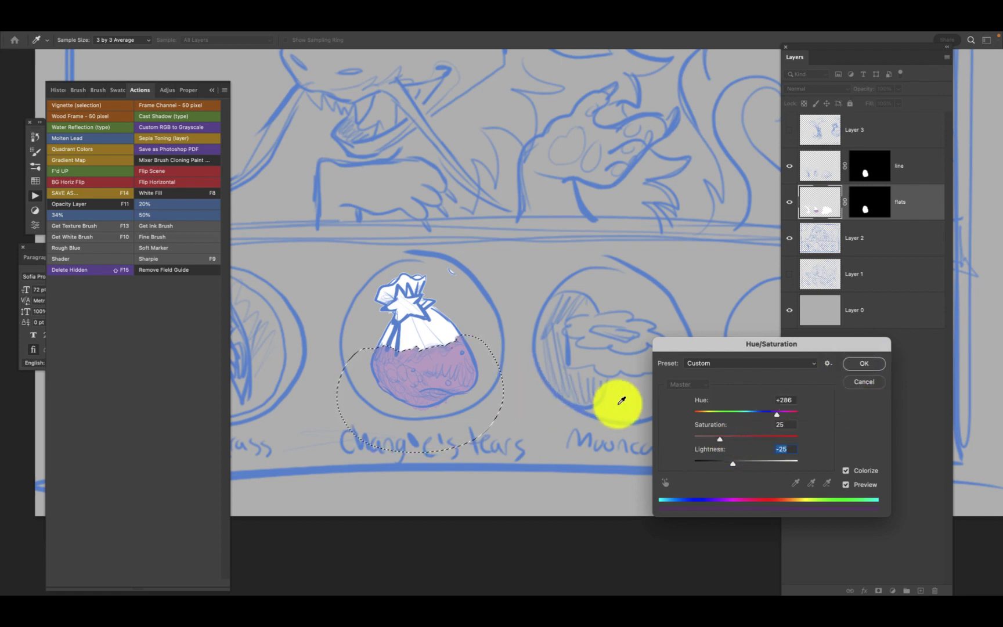
left_click(864, 364)
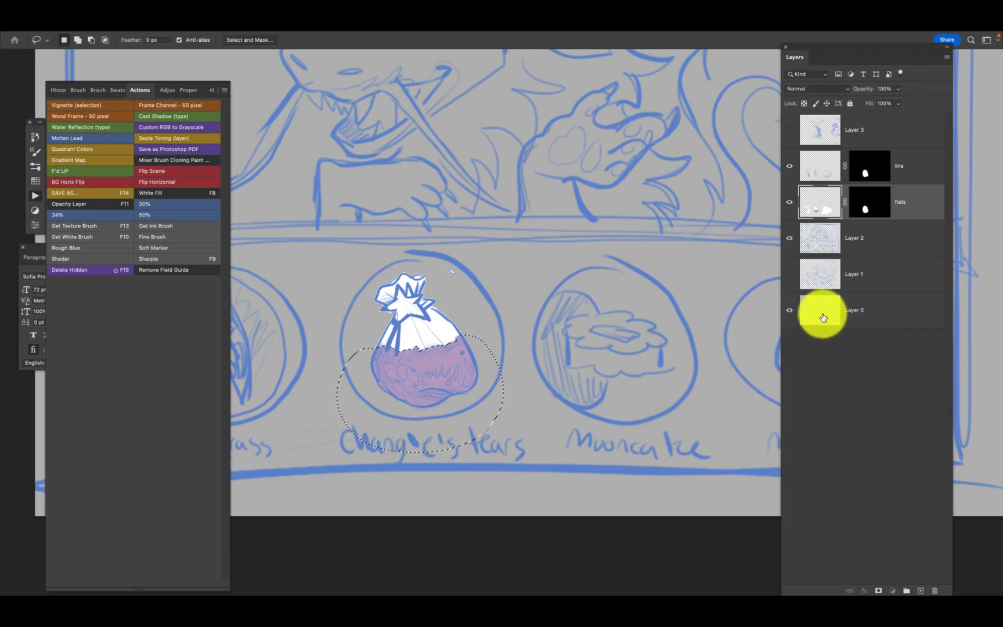
Deselect and colorize the background on Layer 0 brown using Hue/Saturation with Hue 22, Saturation 42 and Lightness -44.
left_click(824, 317)
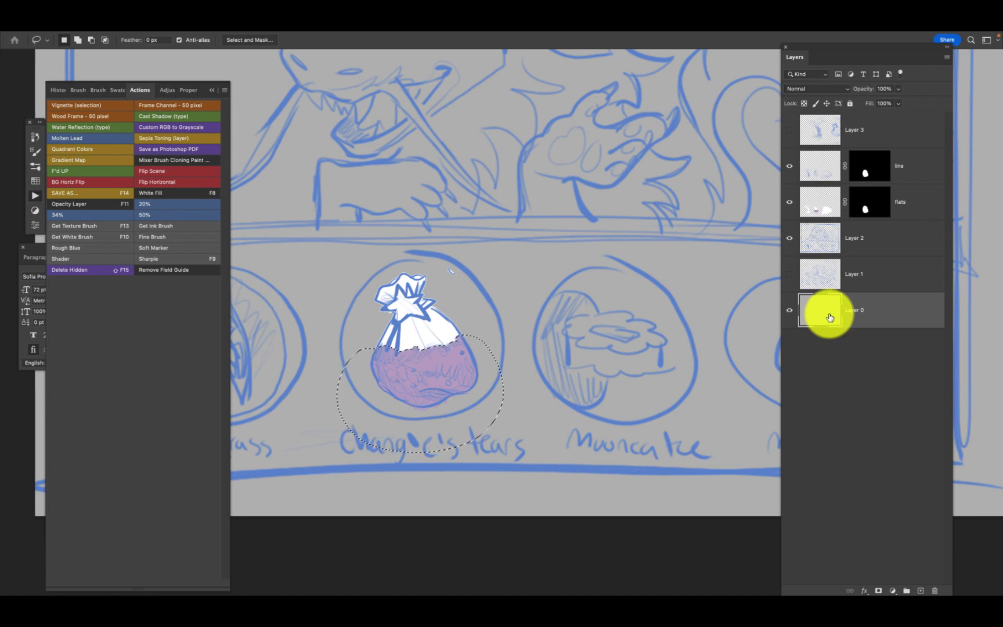
key("ctrl+d")
key("ctrl+u")
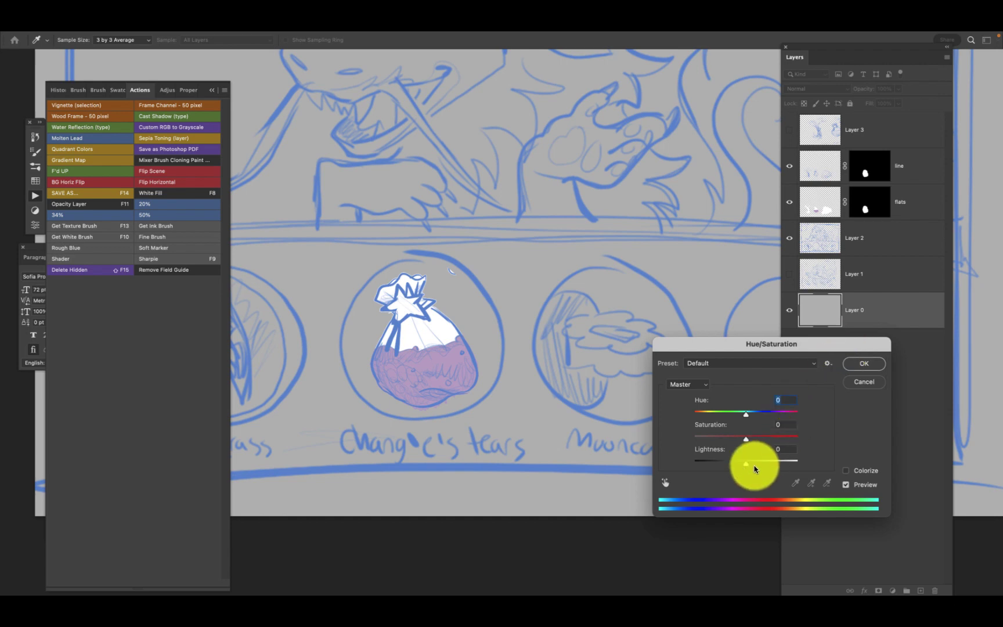
left_click(846, 471)
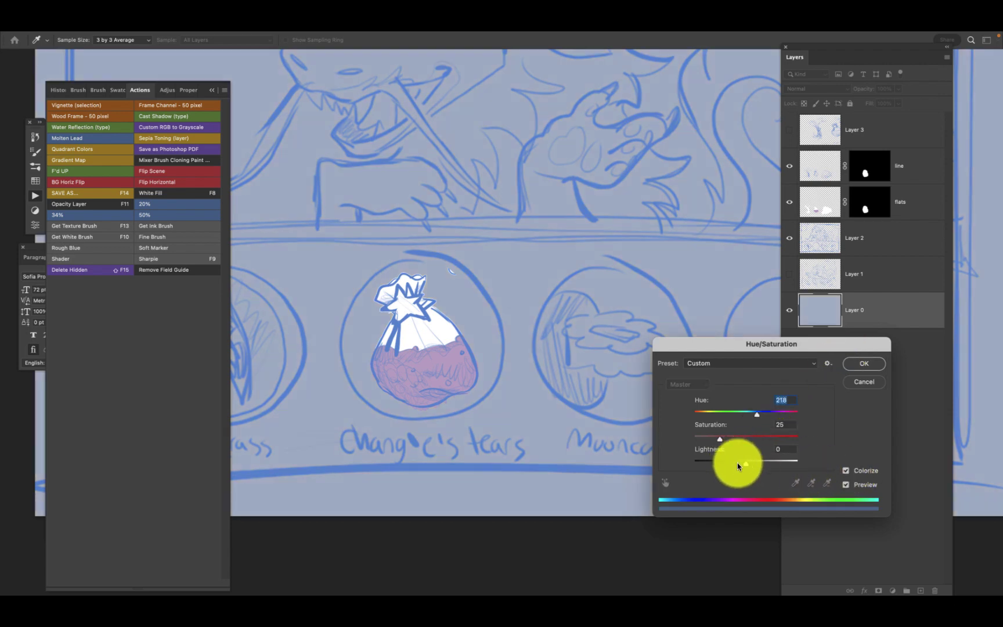
left_click_drag(757, 416, 699, 415)
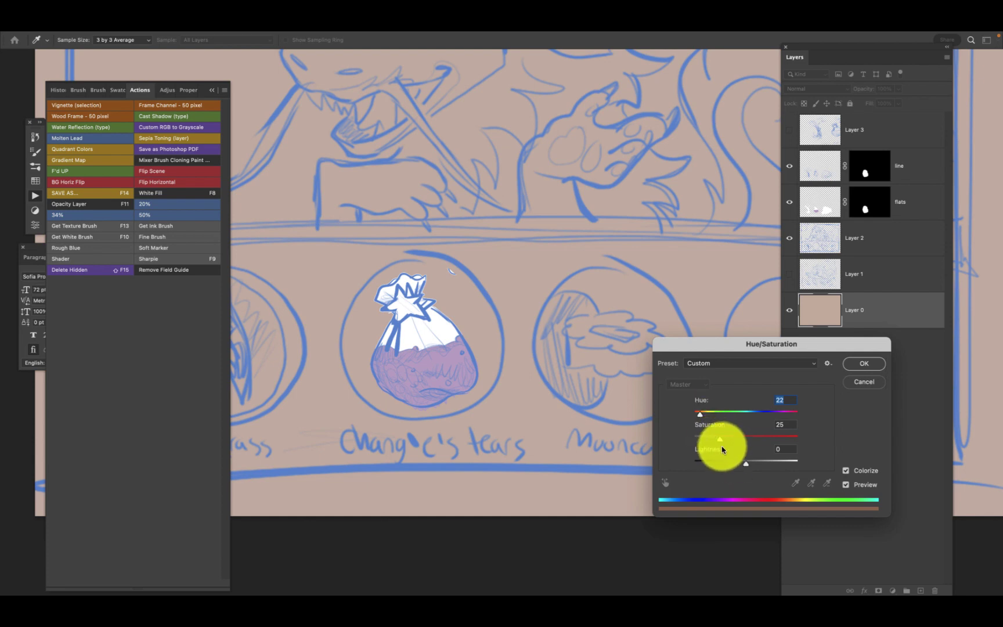
left_click_drag(731, 441, 724, 466)
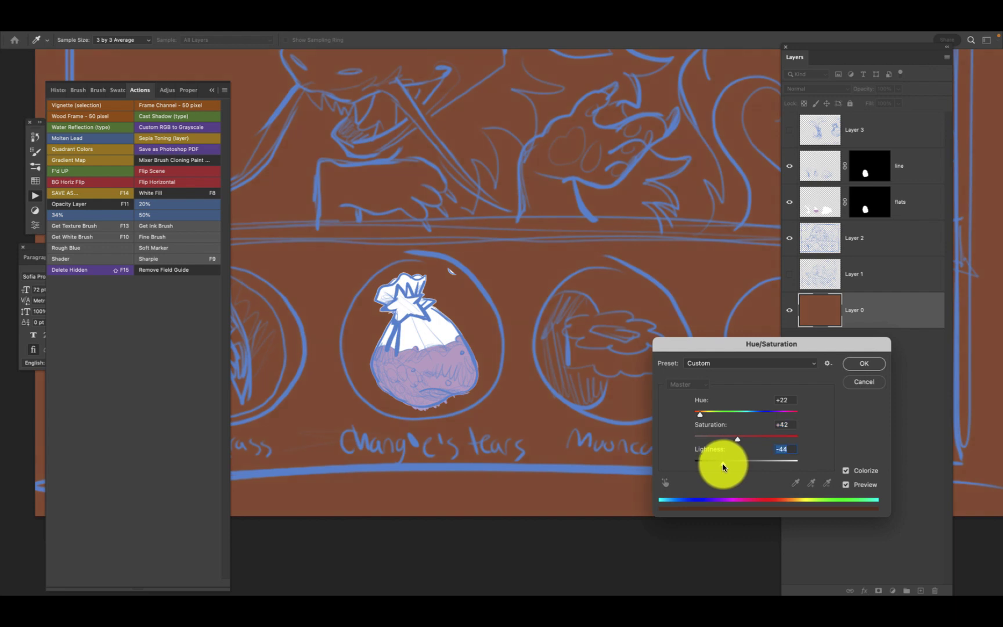
left_click(858, 366)
key("l")
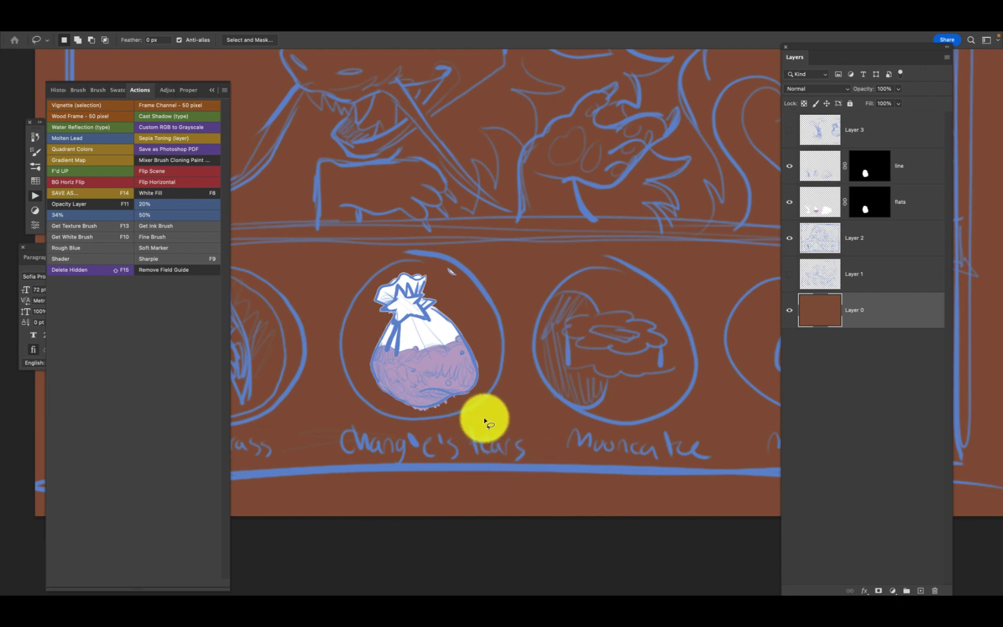
Set the Eraser to Hard Round Pressure Size at 10 px and try erasing the purple spill below the pouch on the line layer.
left_click(824, 167)
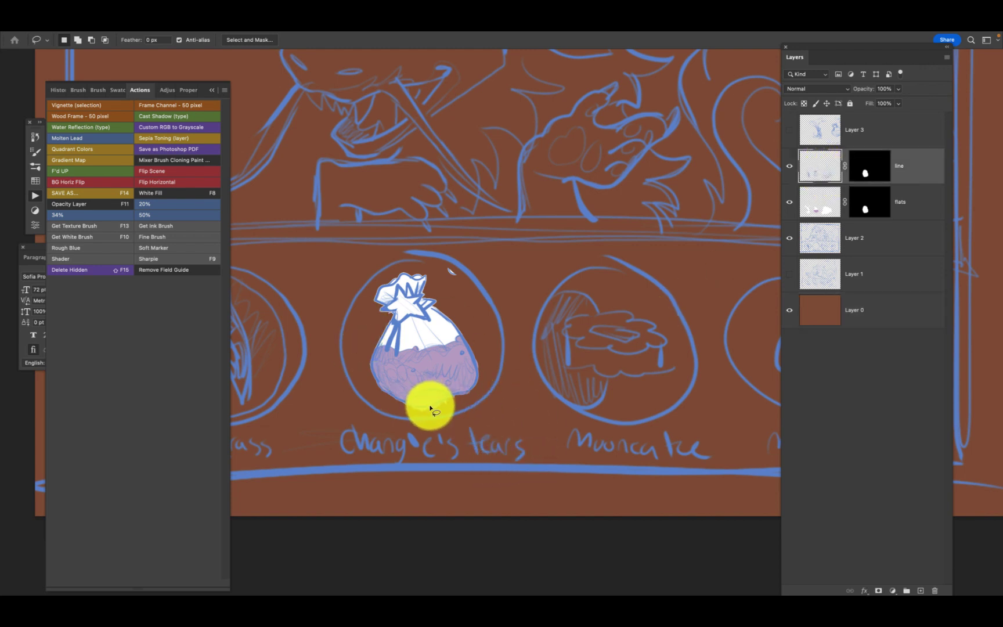
key("z")
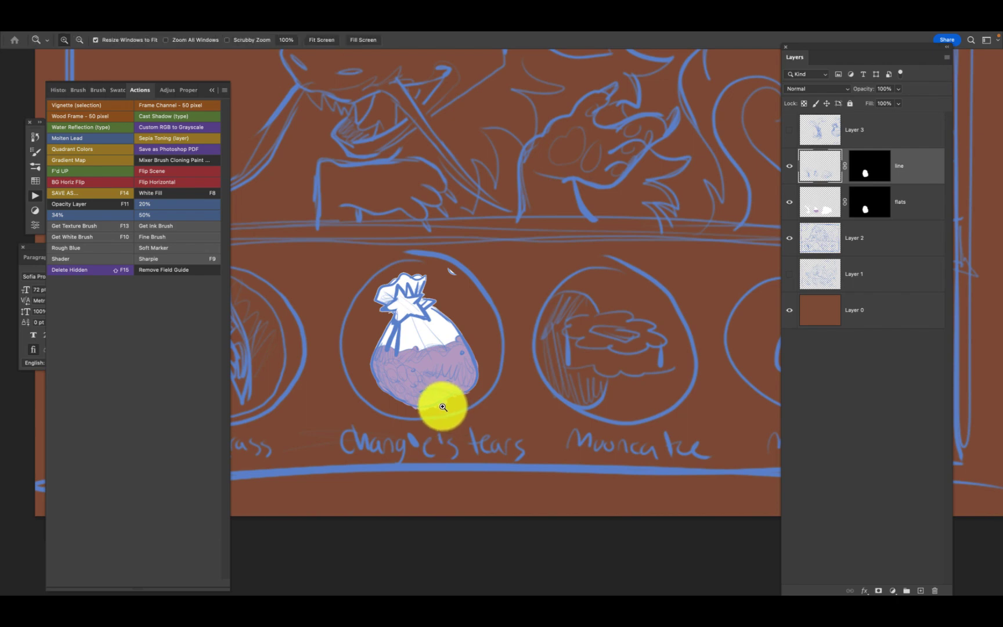
left_click(444, 409)
left_click(445, 410)
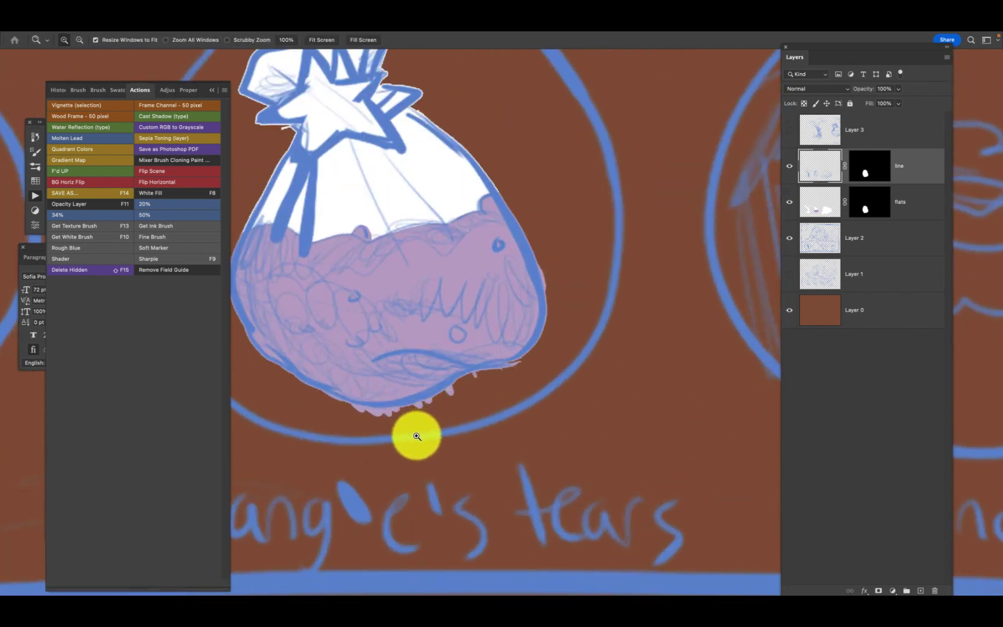
key("e")
left_click(73, 40)
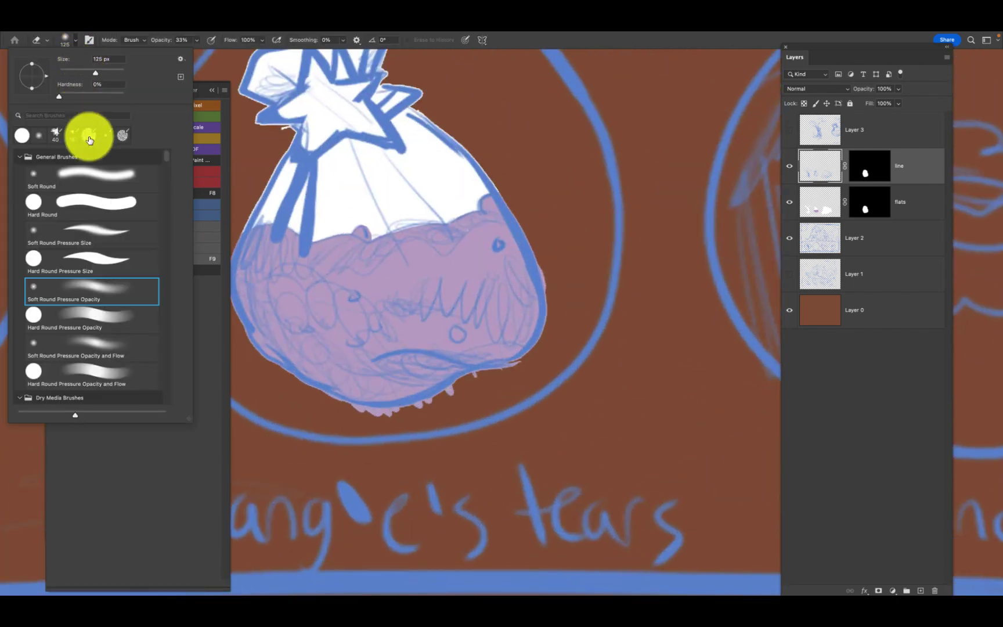
left_click(105, 264)
left_click(533, 96)
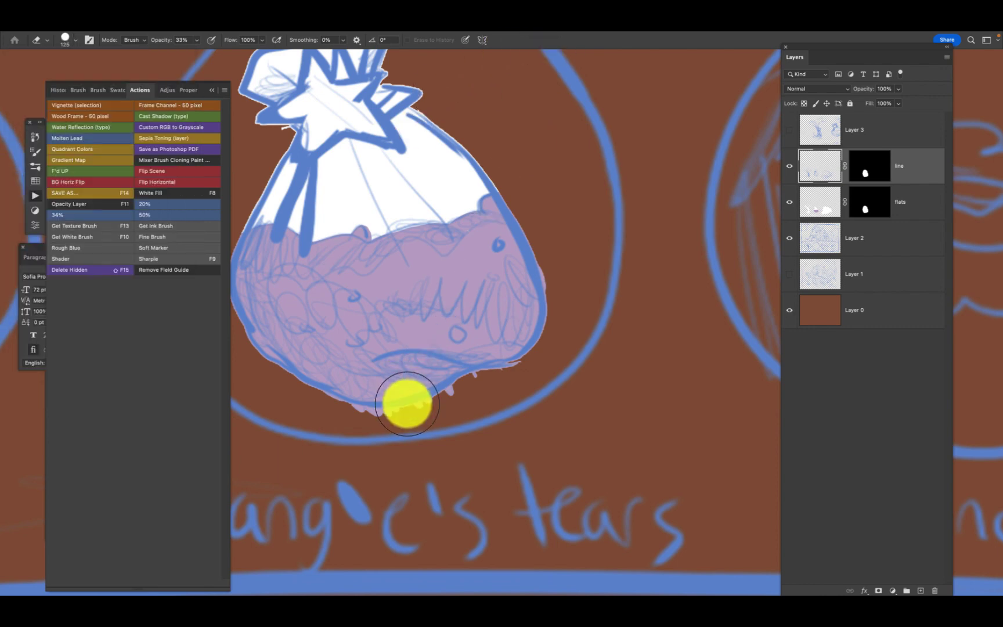
key("bracketleft")
key("bracketleft")
key("bracketleft")
key("bracketleft")
key("bracketleft")
key("bracketleft")
key("bracketleft")
key("bracketleft")
key("bracketleft")
key("bracketleft")
key("bracketleft")
key("bracketleft")
key("bracketleft")
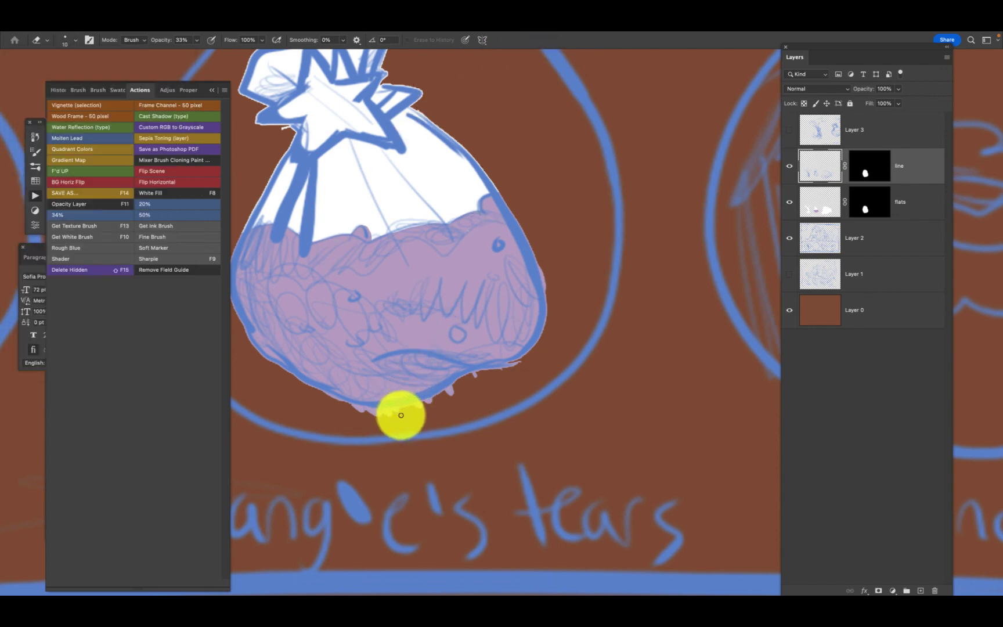
left_click_drag(356, 410, 399, 405)
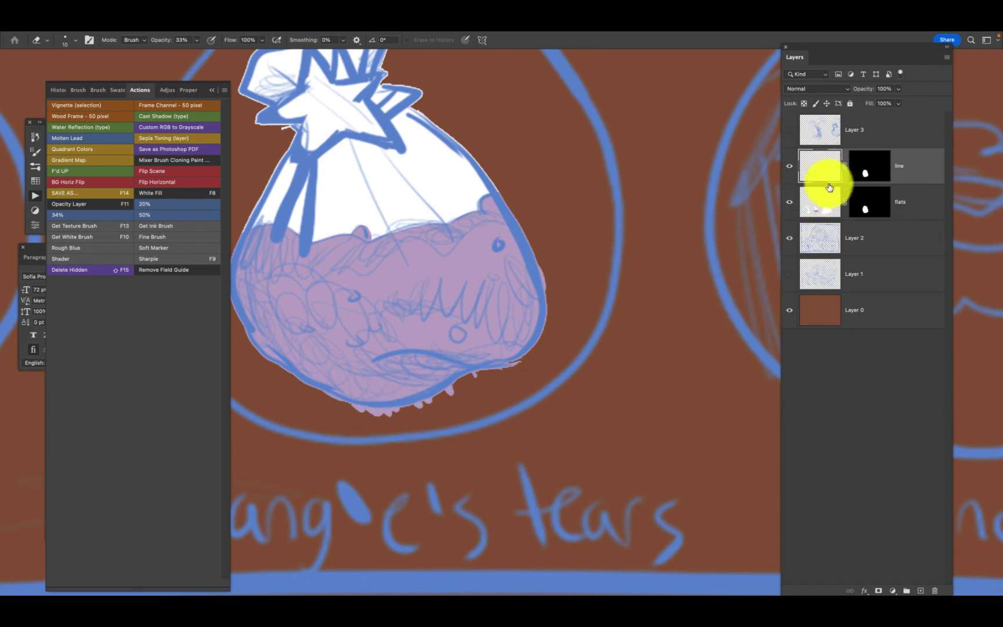
Erase the stray purple bits along the pouch's bottom edge on the flats layer, adjusting the eraser's opacity.
left_click(834, 212)
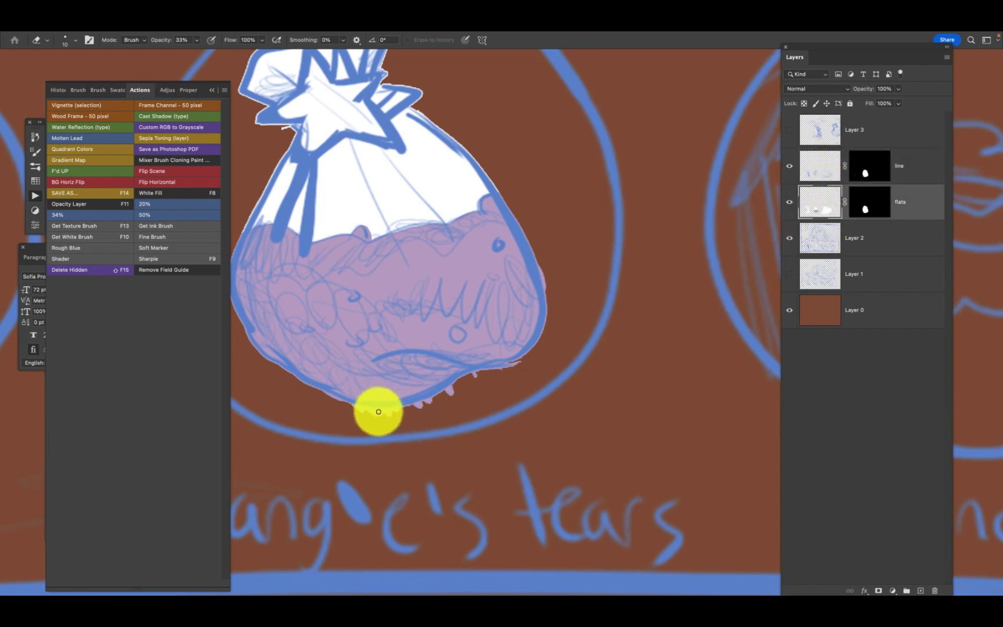
mouse_move(358, 413)
left_mouse_down()
mouse_move(397, 414)
mouse_move(371, 415)
left_mouse_up()
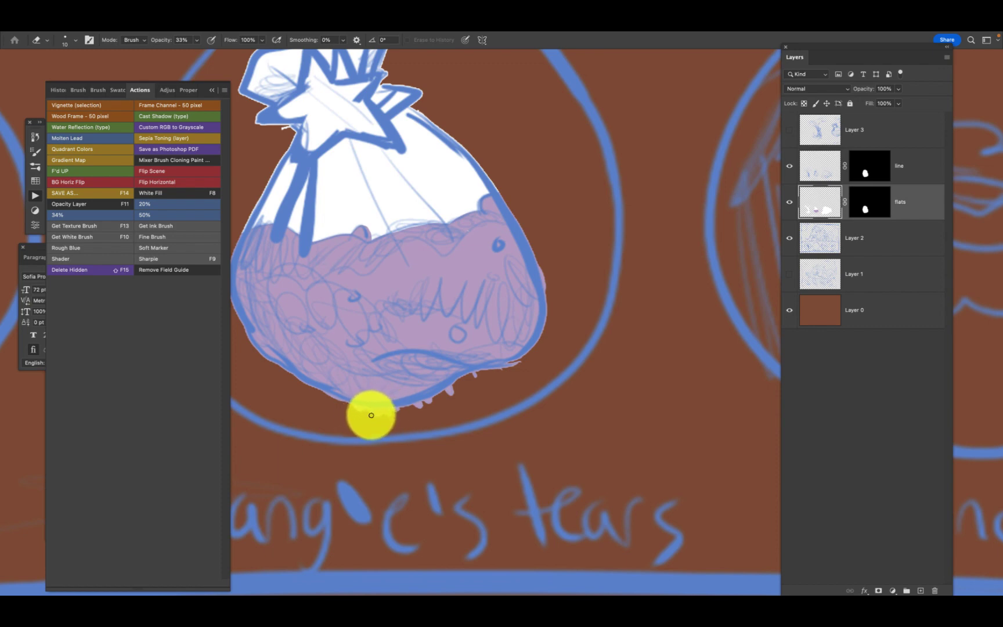
left_click_drag(197, 40, 384, 66)
left_click(372, 410)
mouse_move(394, 416)
left_mouse_down()
mouse_move(547, 353)
mouse_move(461, 392)
mouse_move(484, 377)
mouse_move(359, 413)
mouse_move(394, 409)
mouse_move(276, 375)
mouse_move(352, 415)
mouse_move(329, 404)
mouse_move(359, 409)
mouse_move(304, 388)
mouse_move(344, 406)
mouse_move(254, 350)
mouse_move(236, 318)
mouse_move(393, 306)
mouse_move(441, 329)
left_mouse_up()
mouse_move(359, 210)
left_mouse_down()
mouse_move(366, 176)
mouse_move(376, 190)
mouse_move(338, 178)
mouse_move(373, 180)
mouse_move(337, 228)
mouse_move(345, 156)
mouse_move(335, 174)
mouse_move(370, 195)
mouse_move(321, 154)
mouse_move(341, 155)
mouse_move(317, 143)
mouse_move(343, 88)
mouse_move(528, 370)
mouse_move(526, 405)
left_mouse_up()
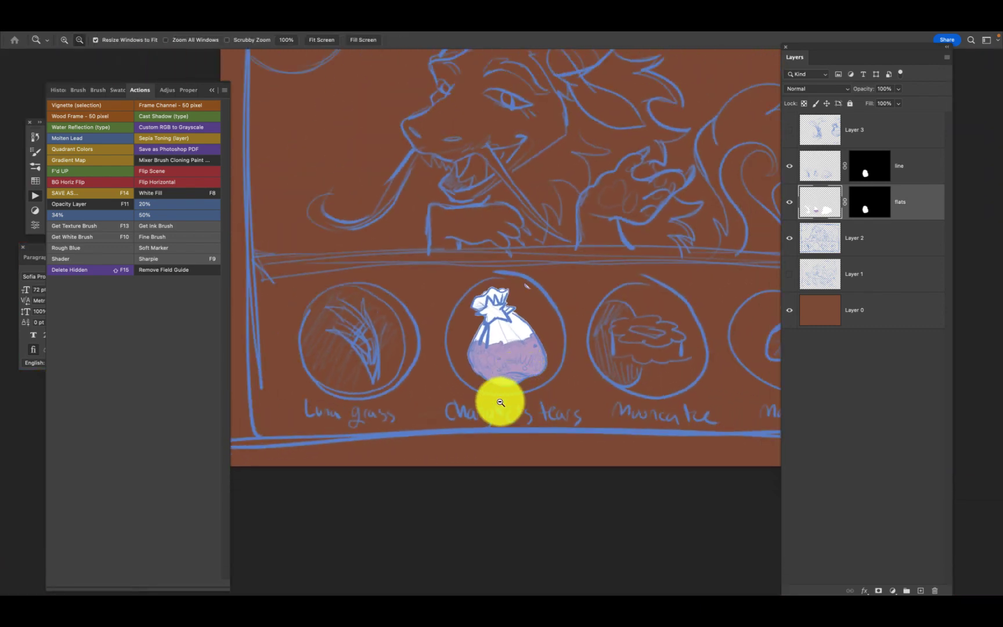
Lasso a freehand selection around the star ornament on the pouch's neck.
left_click_drag(501, 402, 544, 404)
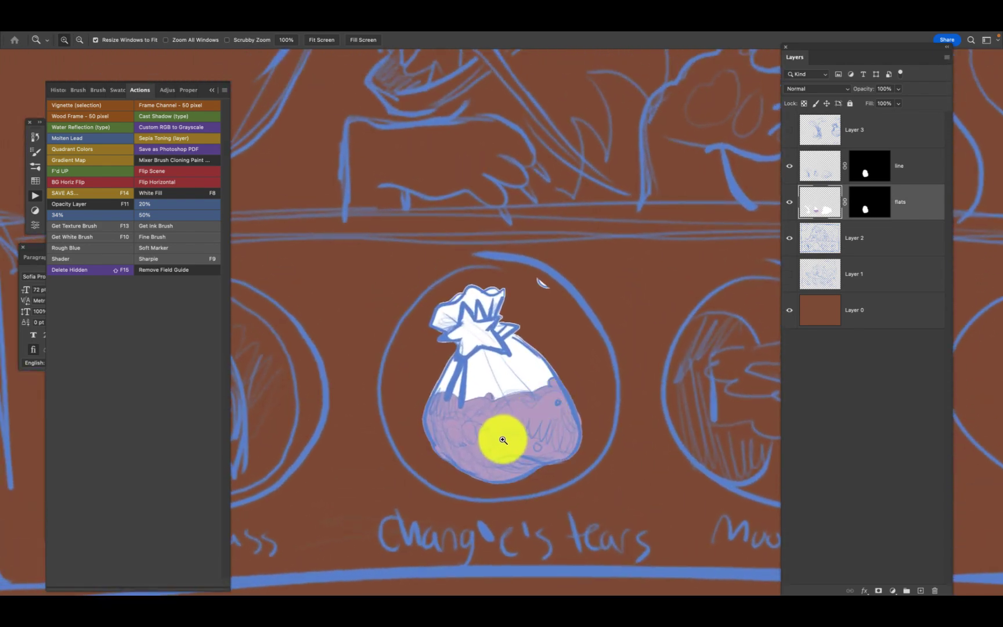
key("l")
mouse_move(436, 341)
left_mouse_down()
mouse_move(466, 303)
mouse_move(478, 319)
mouse_move(478, 300)
mouse_move(484, 315)
mouse_move(501, 315)
mouse_move(494, 332)
mouse_move(511, 356)
mouse_move(480, 348)
mouse_move(459, 365)
mouse_move(454, 342)
mouse_move(433, 339)
left_mouse_up()
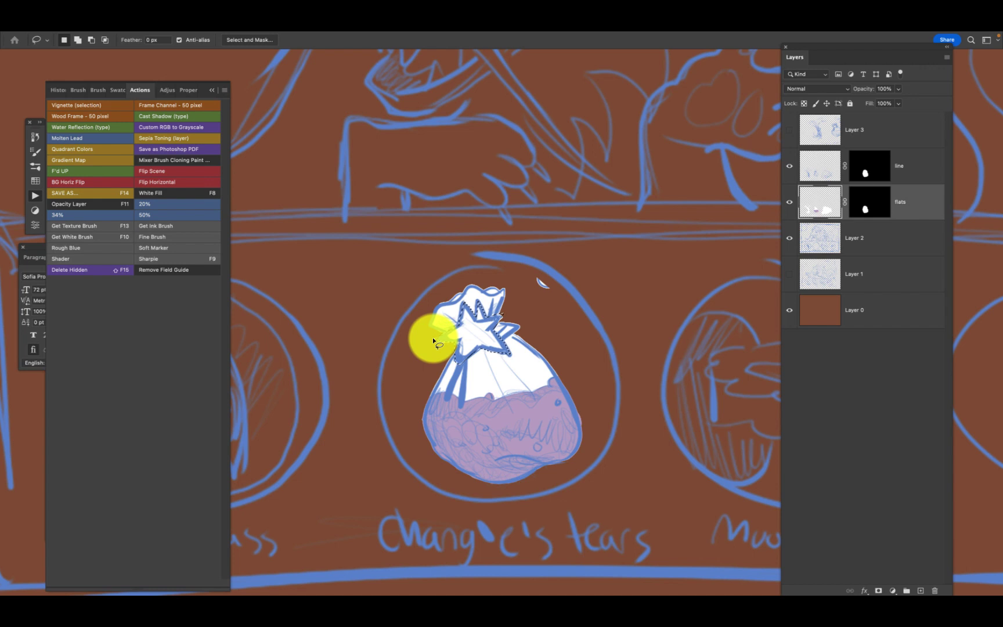
Colorize the selected star golden on the flats layer using Hue/Saturation with Hue 43, high saturation and reduced lightness.
left_click(822, 205)
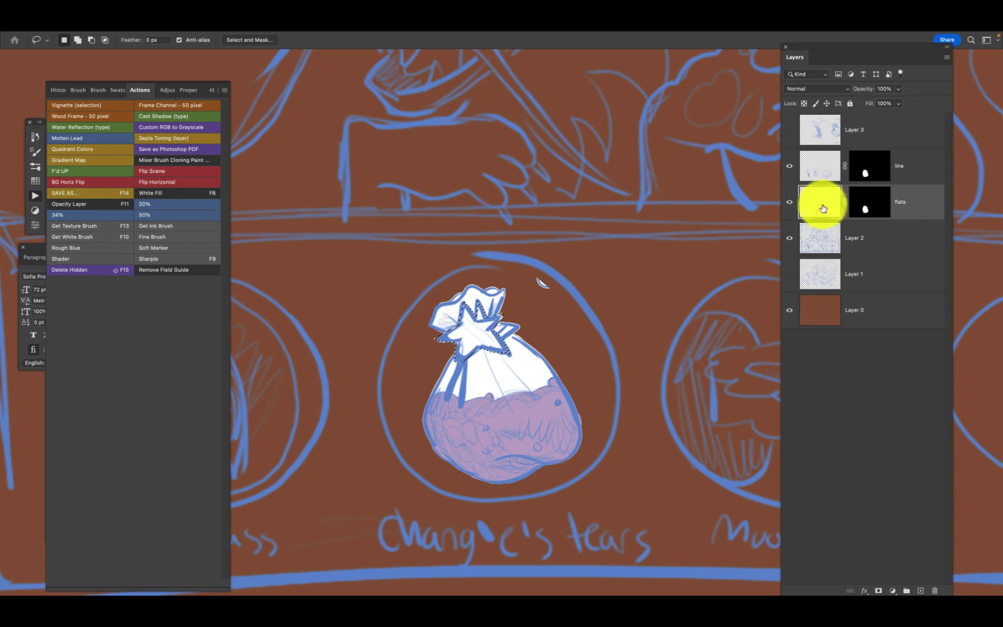
key("ctrl+u")
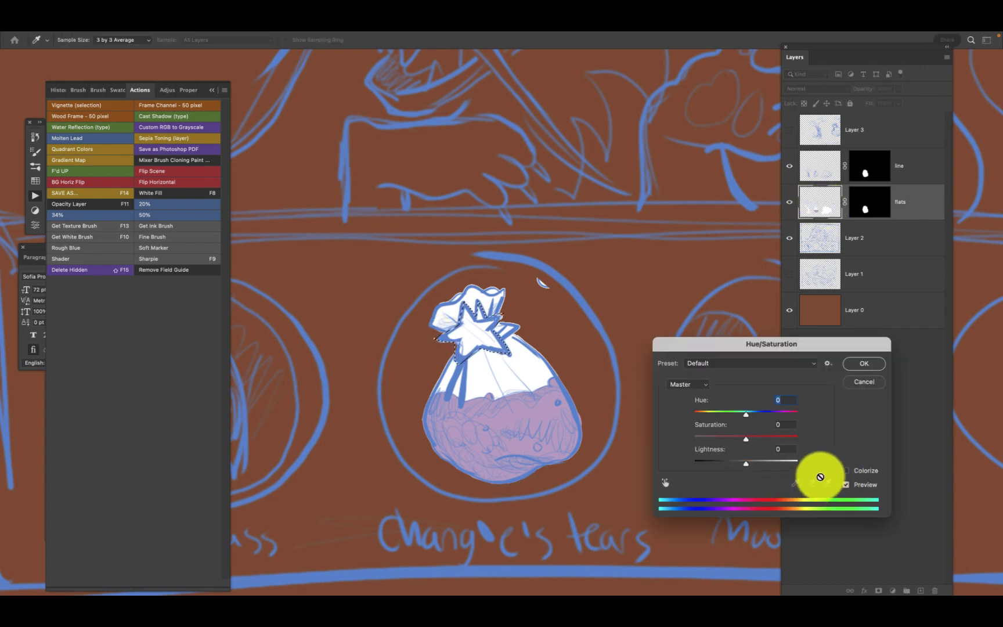
left_click(846, 470)
left_click(748, 465)
left_click_drag(749, 465, 712, 414)
left_click(756, 412)
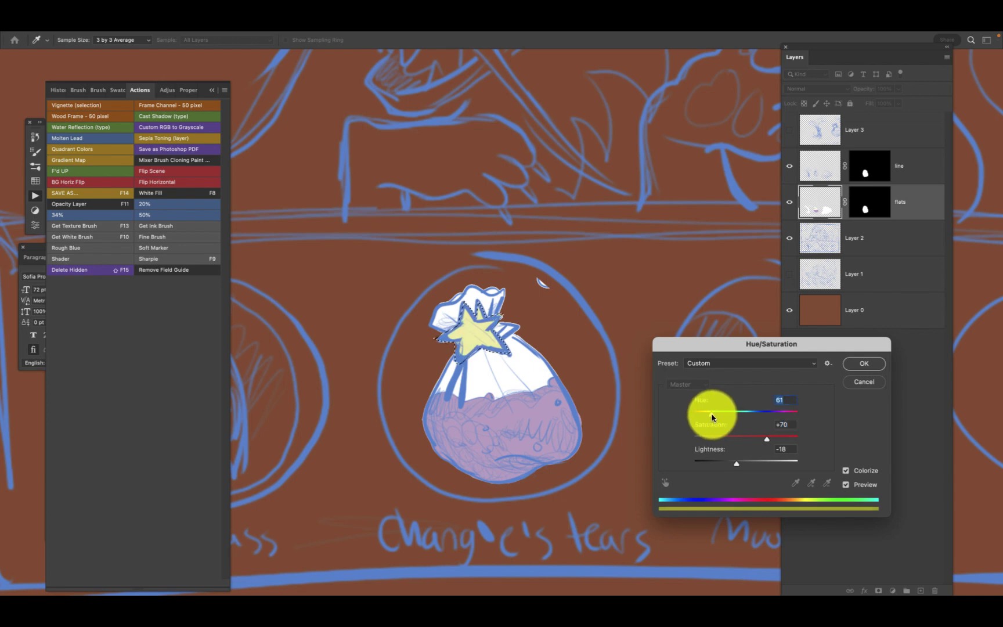
left_click_drag(775, 441, 724, 464)
left_click_drag(711, 413, 707, 416)
left_click(776, 438)
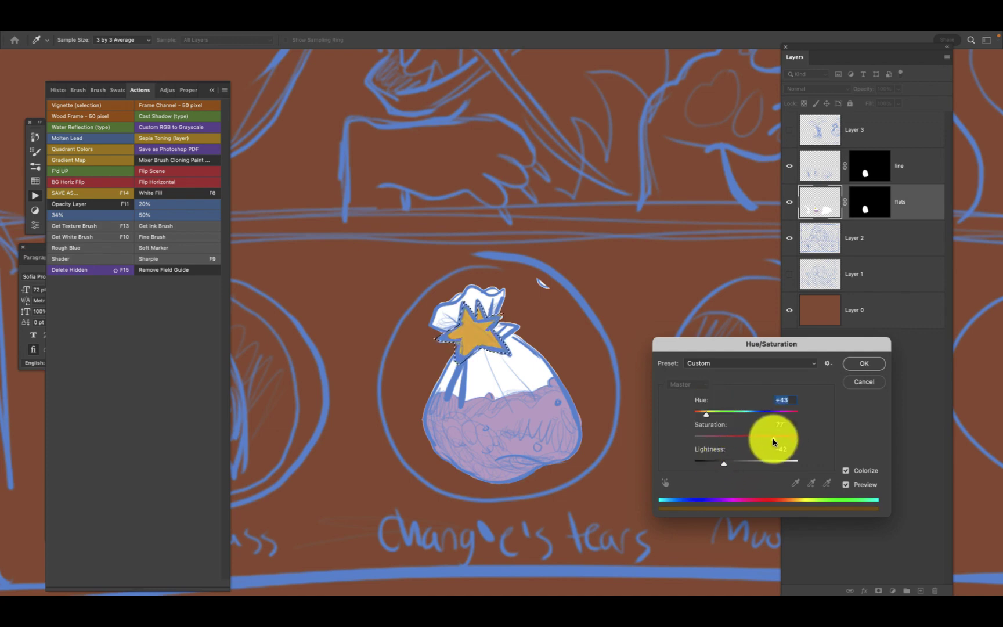
left_click_drag(776, 440, 720, 467)
left_click(860, 365)
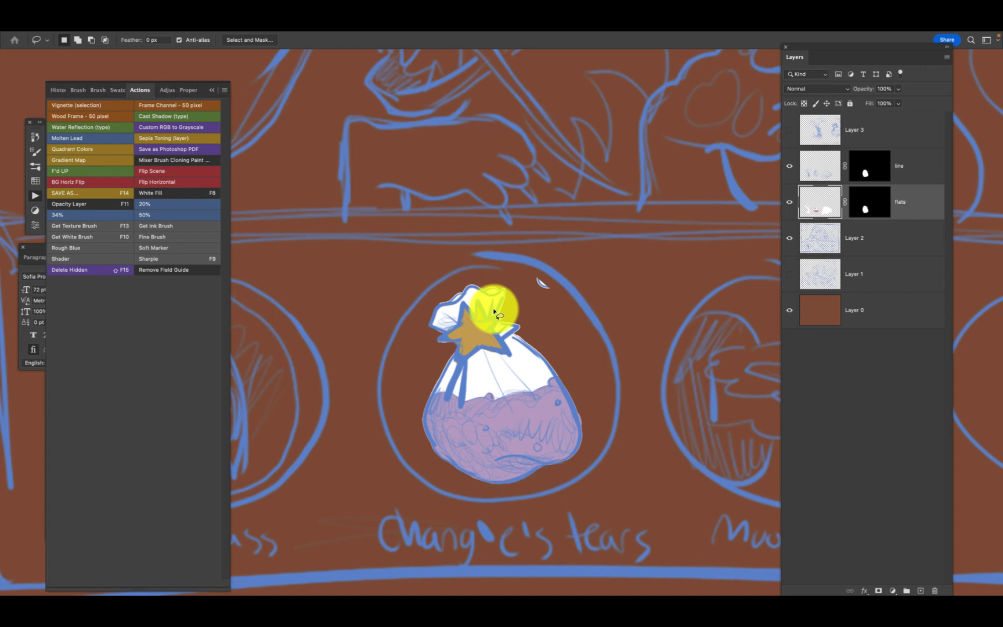
Select the pouch's white upper fabric with the Magic Wand and colorize it pale pink with Hue 16, Saturation 44 and Lightness -14.
key("w")
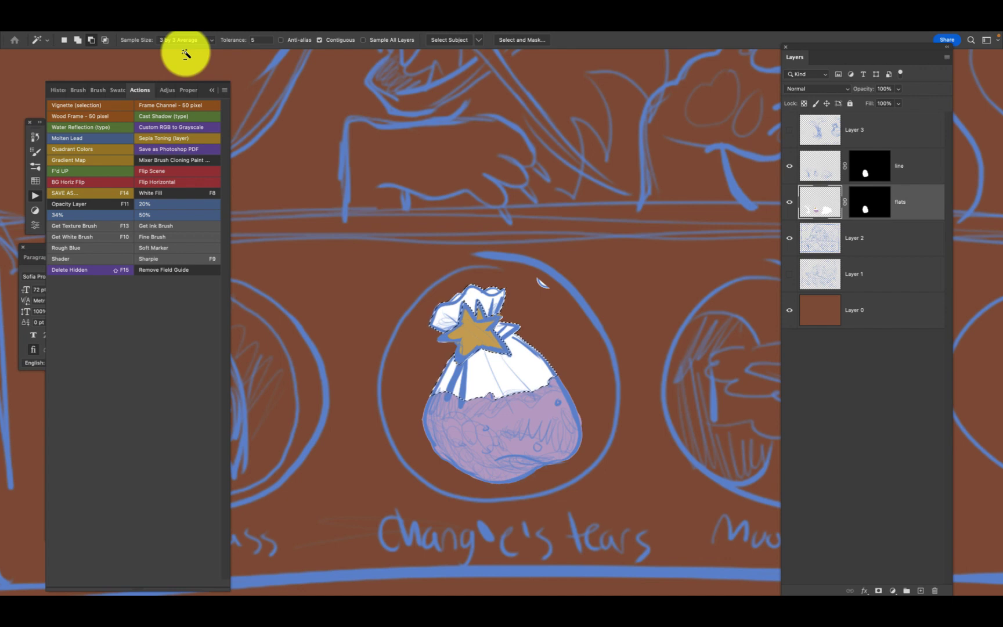
key("super+u")
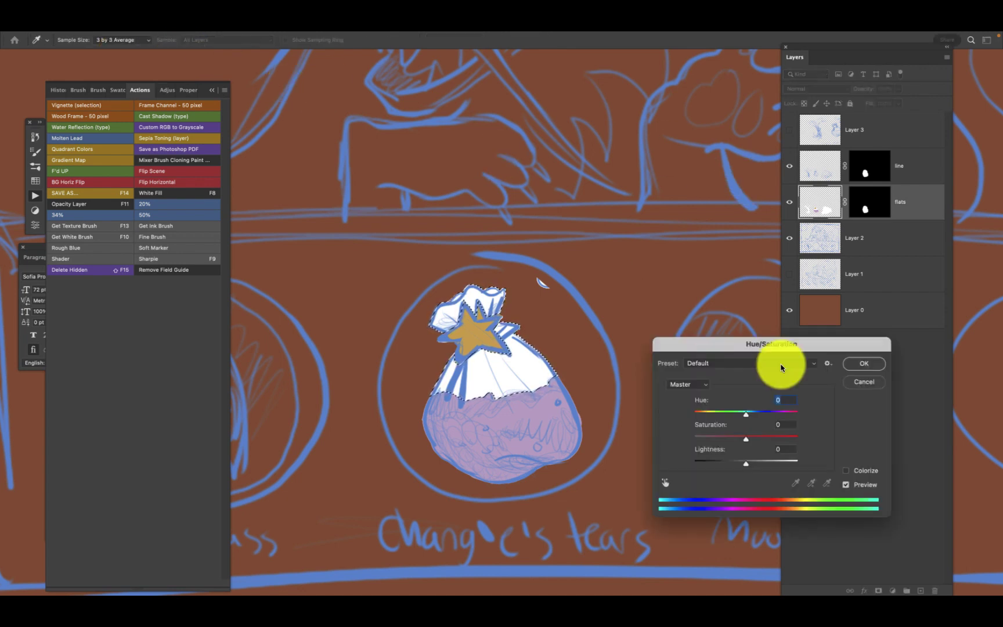
left_click_drag(745, 462, 737, 464)
left_click(846, 470)
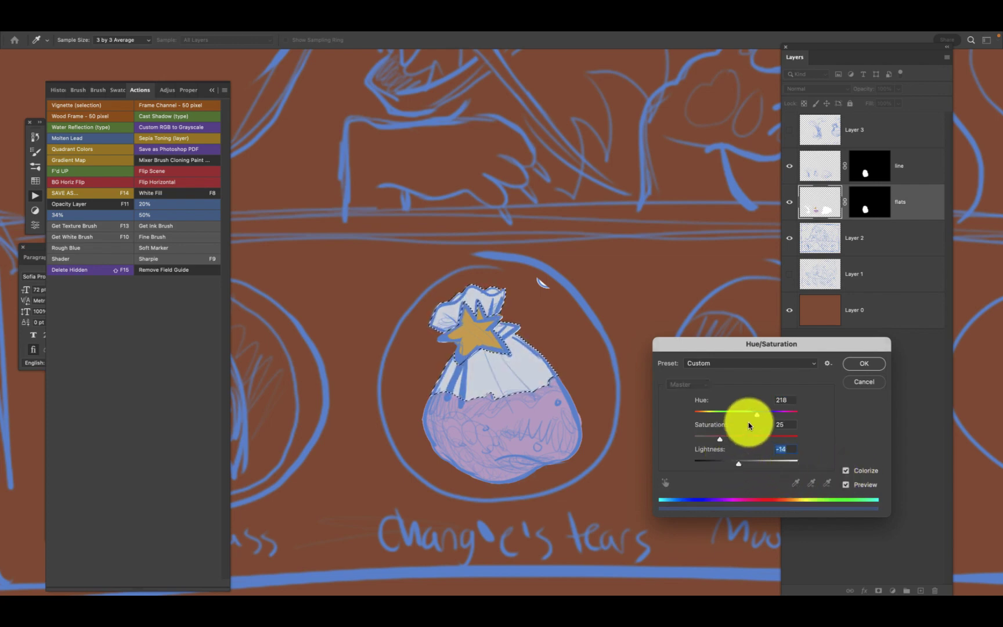
left_click_drag(757, 414, 698, 416)
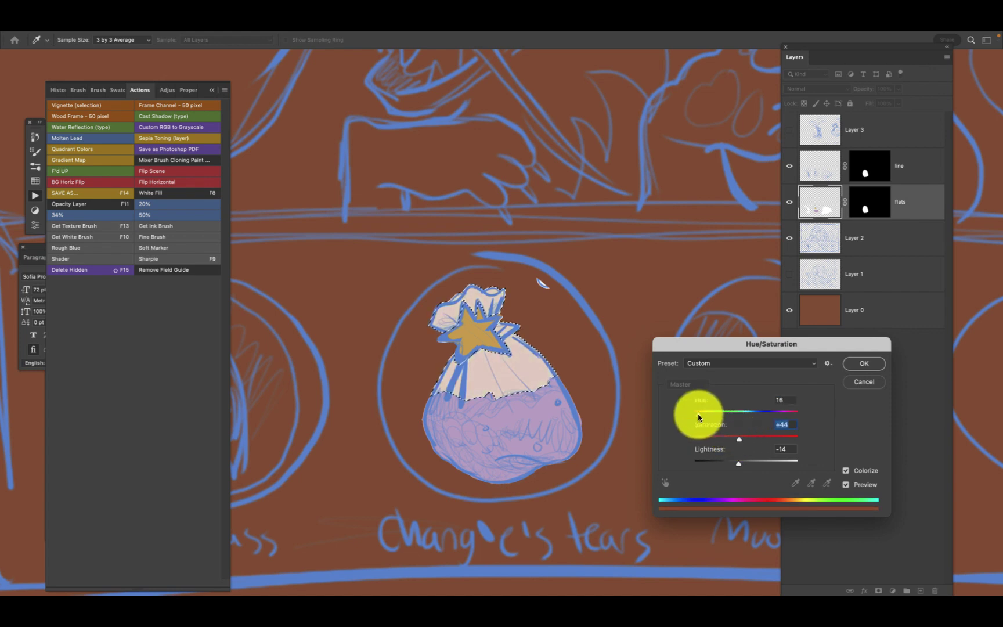
left_click(864, 363)
key("w")
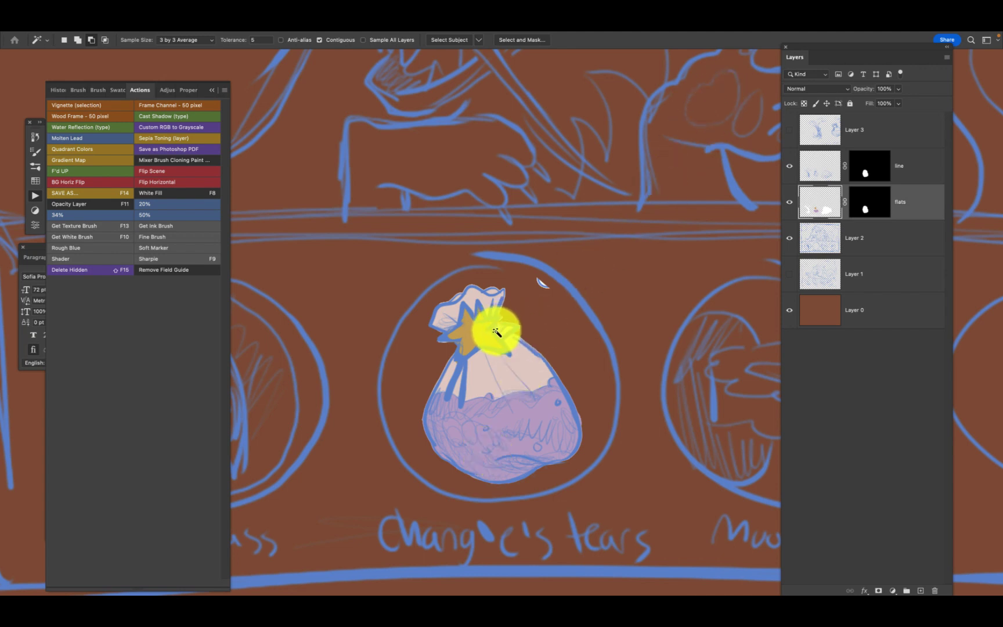
Add a new layer above Layer 3 and brush arrows pointing toward the pouch from both upper sides.
key("b")
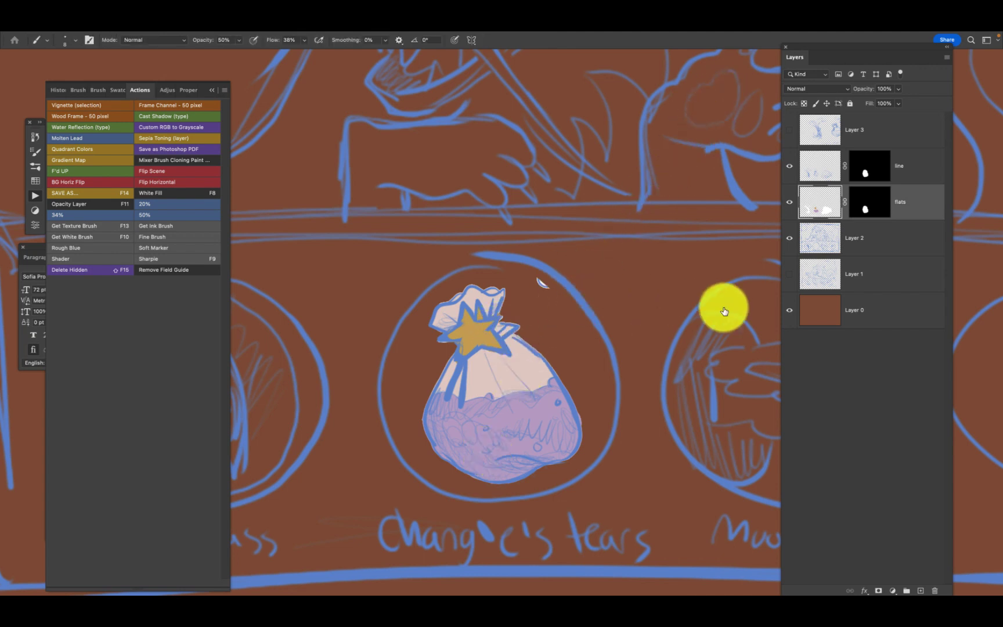
left_click(886, 133)
left_click(920, 591)
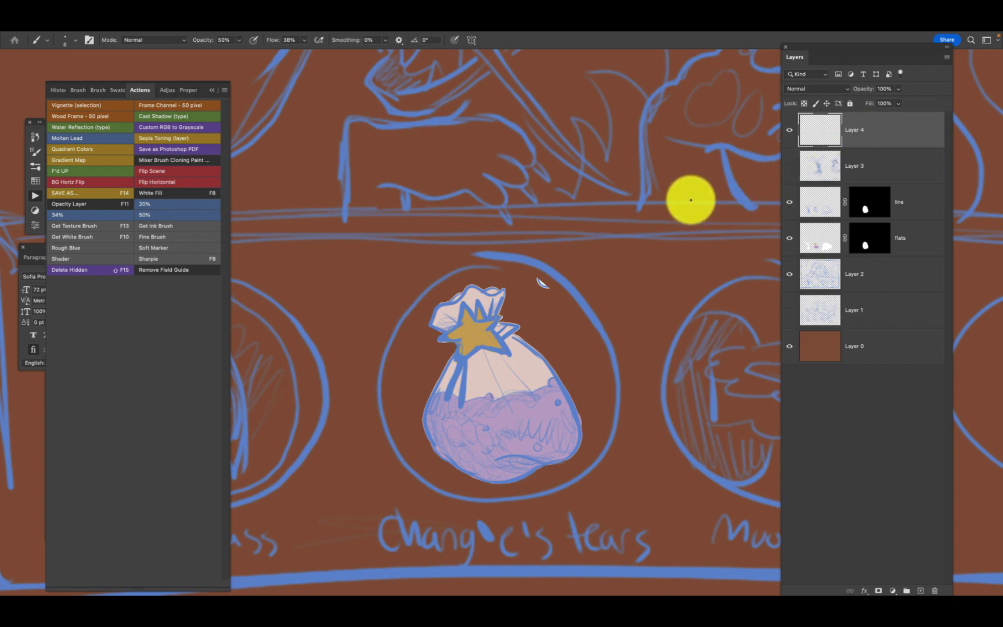
mouse_move(691, 139)
left_mouse_down()
mouse_move(609, 246)
mouse_move(611, 293)
mouse_move(674, 141)
left_mouse_up()
mouse_move(285, 173)
left_mouse_down()
mouse_move(322, 204)
mouse_move(365, 278)
mouse_move(384, 237)
mouse_move(283, 162)
left_mouse_up()
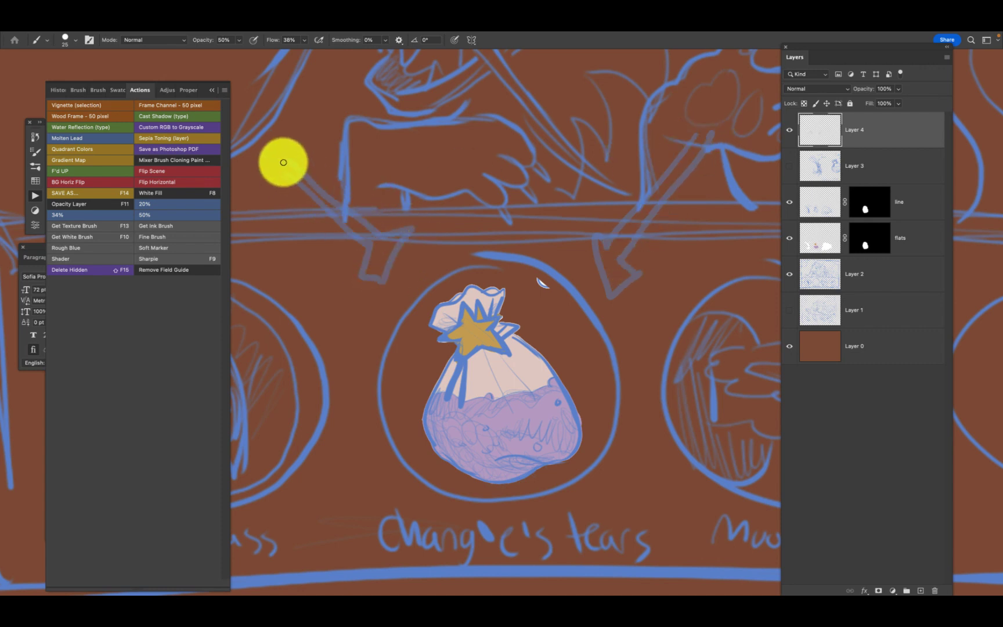
left_click_drag(654, 150, 652, 282)
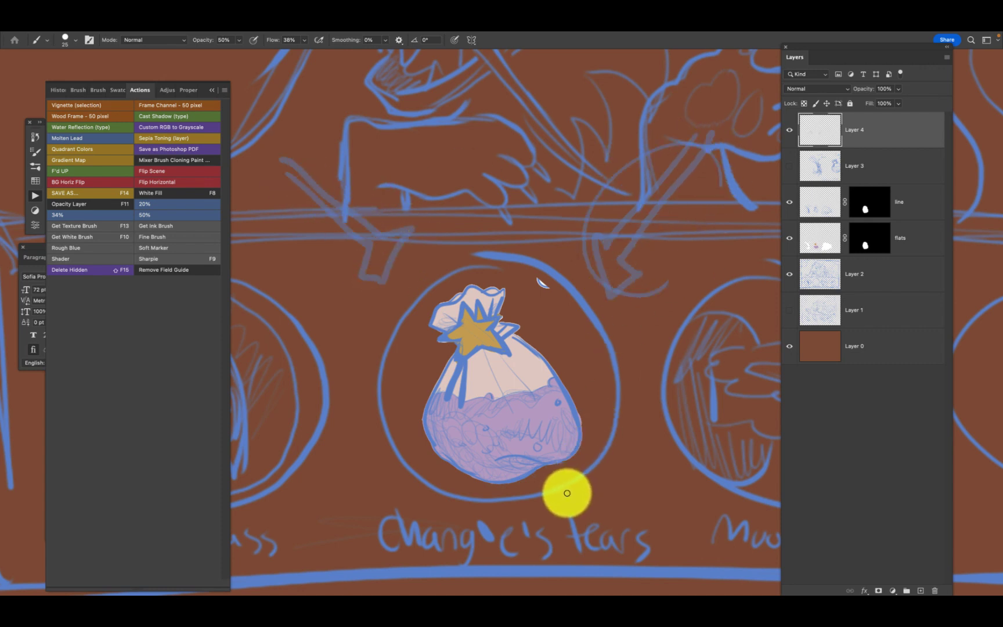
Undo the arrow strokes and the new layer, and clear the selection on the pouch's upper fabric.
key("super+z")
key("super+z")
key("super+z")
key("super+z")
key("super+z")
key("super+z")
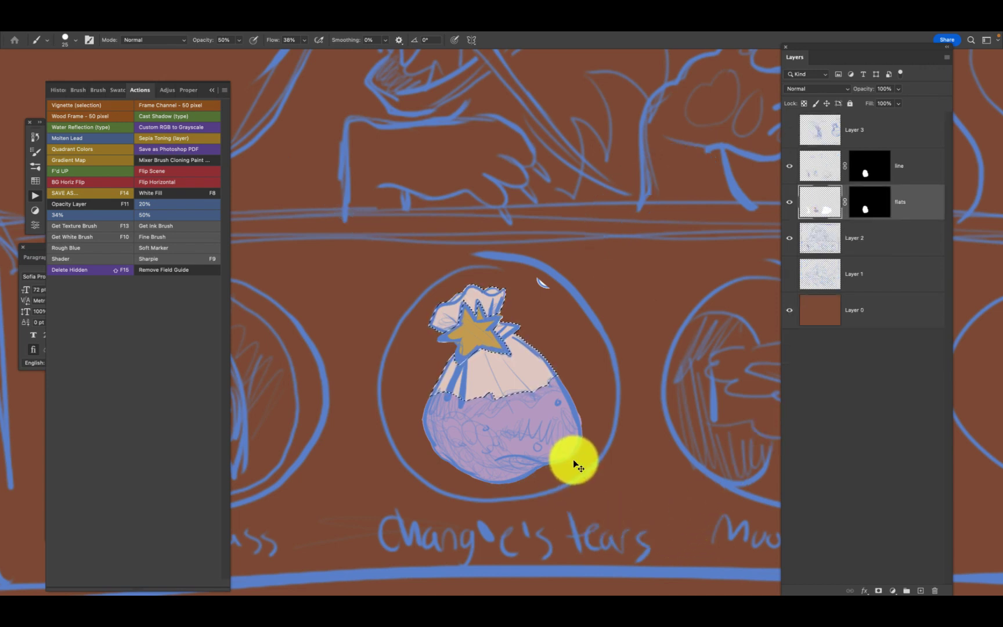
key("super+d")
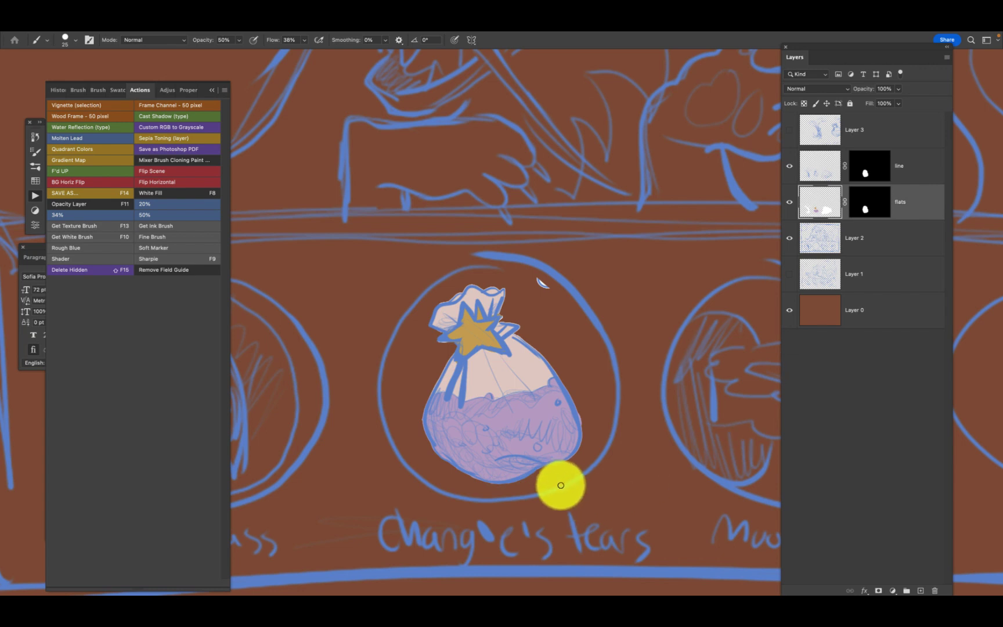
key("l")
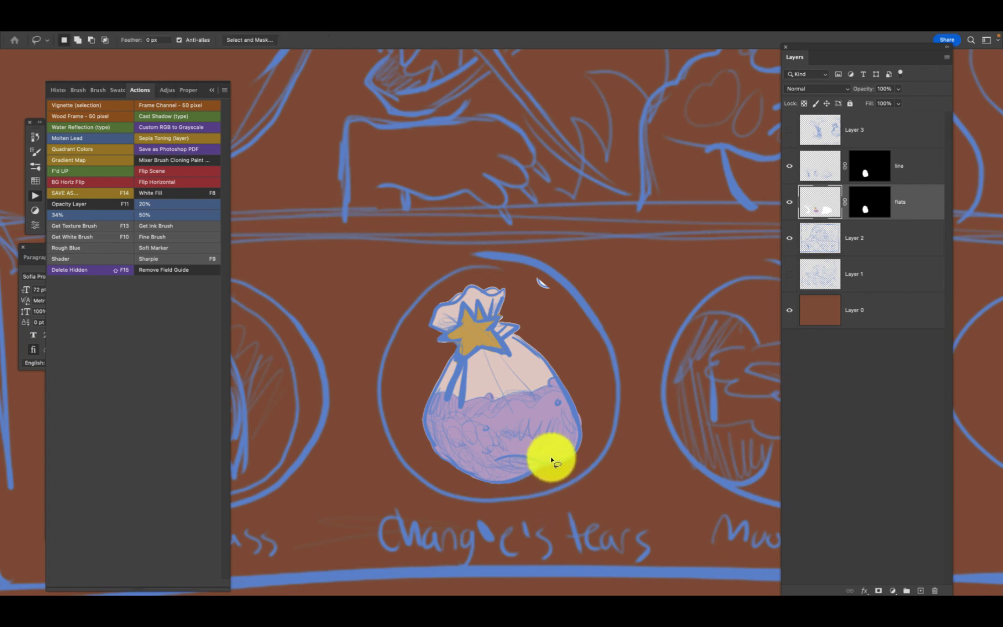
Lasso a crescent along the pouch's lower-left shadow side and darken it with a Curves adjustment, white output 175, clipped to the flats layer.
mouse_move(576, 402)
left_mouse_down()
mouse_move(518, 446)
mouse_move(470, 445)
mouse_move(452, 420)
mouse_move(469, 358)
mouse_move(433, 346)
mouse_move(457, 323)
mouse_move(439, 295)
mouse_move(395, 333)
mouse_move(386, 458)
mouse_move(496, 521)
mouse_move(606, 453)
mouse_move(587, 399)
left_mouse_up()
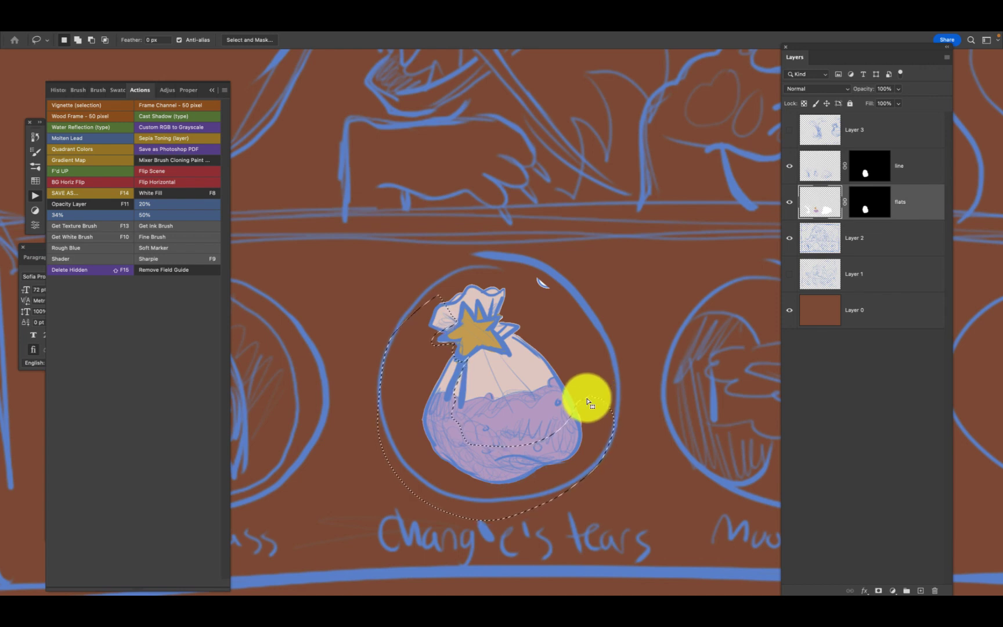
left_click(894, 590)
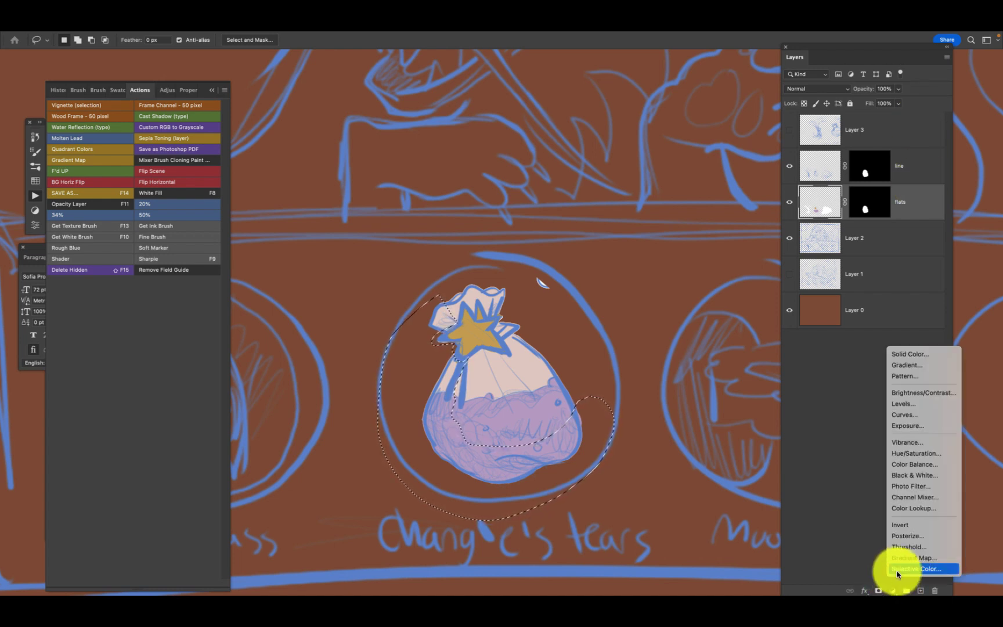
left_click(922, 416)
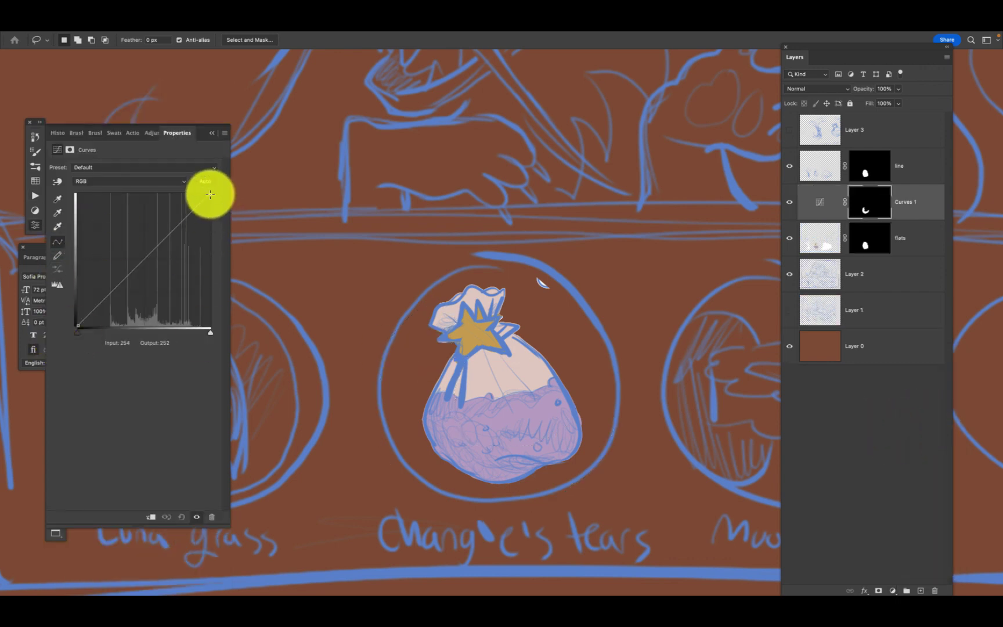
left_click_drag(210, 195, 211, 236)
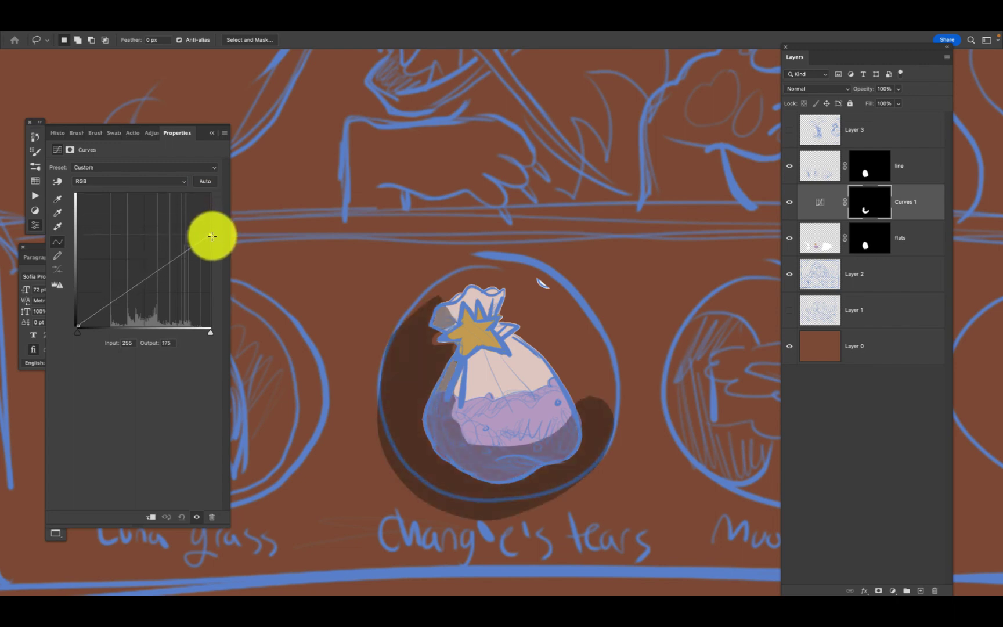
left_click(153, 518)
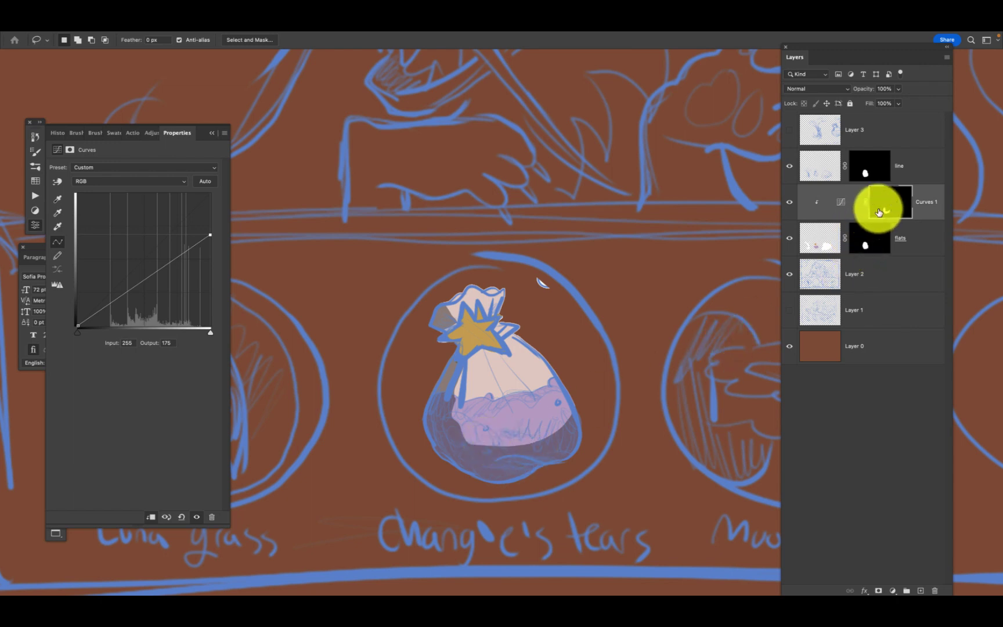
Compare the pouch with and without the clipped Curves shadow by toggling the adjustment's visibility.
left_click(789, 204)
left_click(789, 203)
left_click(789, 204)
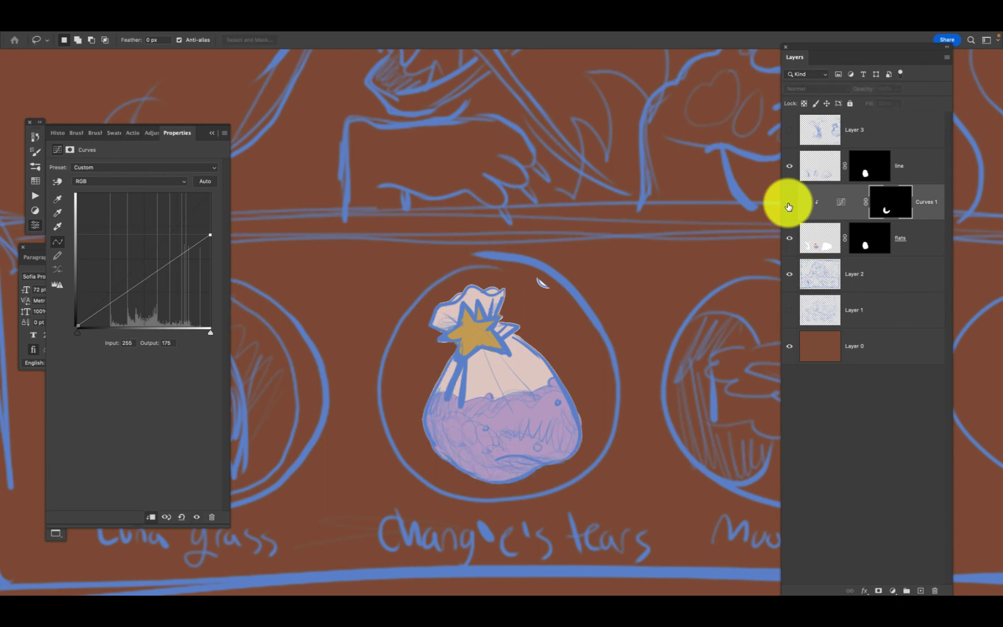
left_click(789, 203)
left_click(788, 204)
left_click(788, 204)
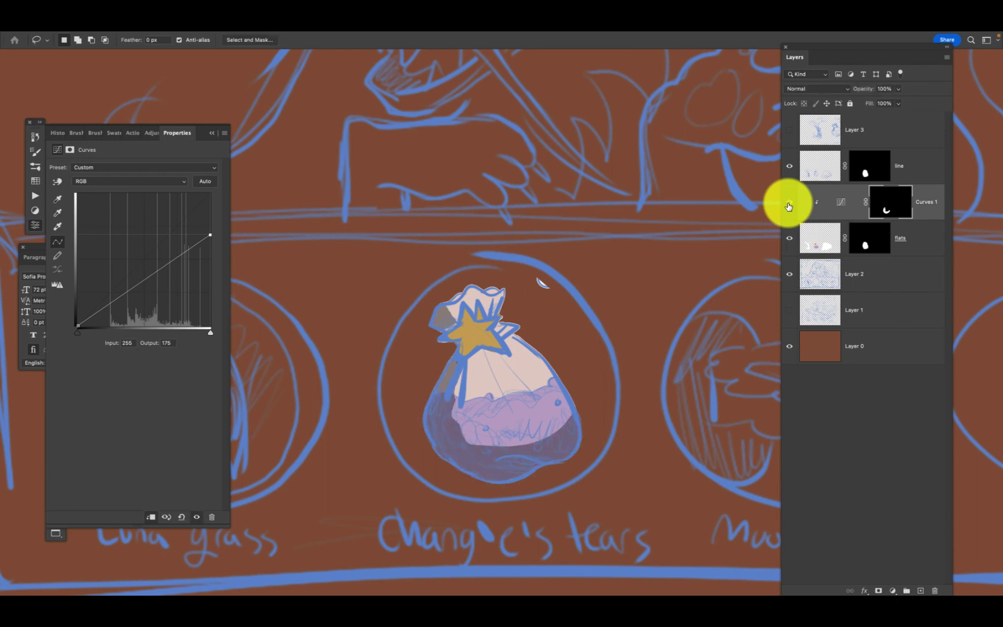
left_click(789, 204)
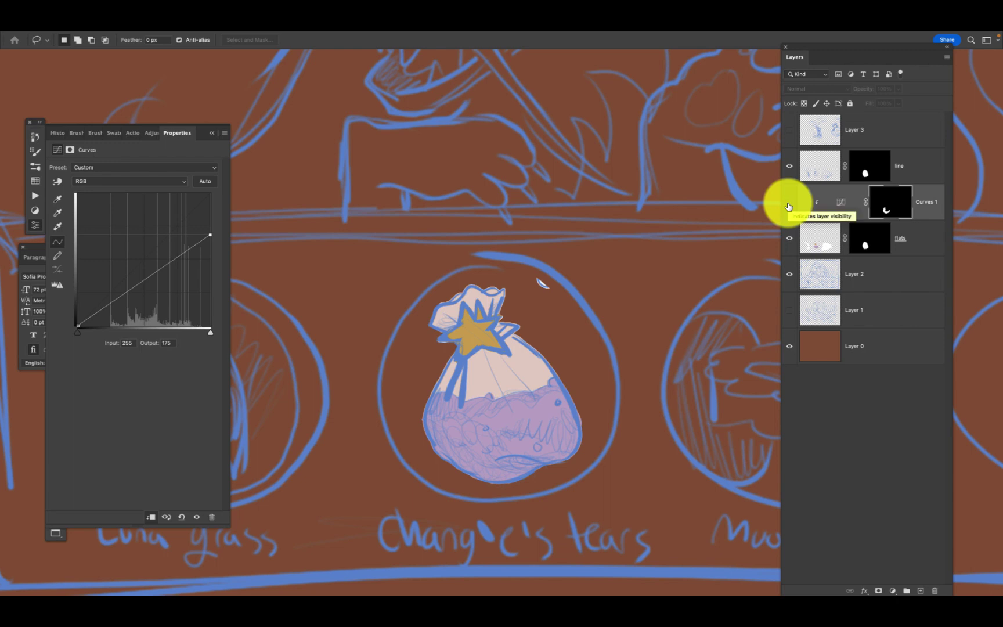
left_click(789, 205)
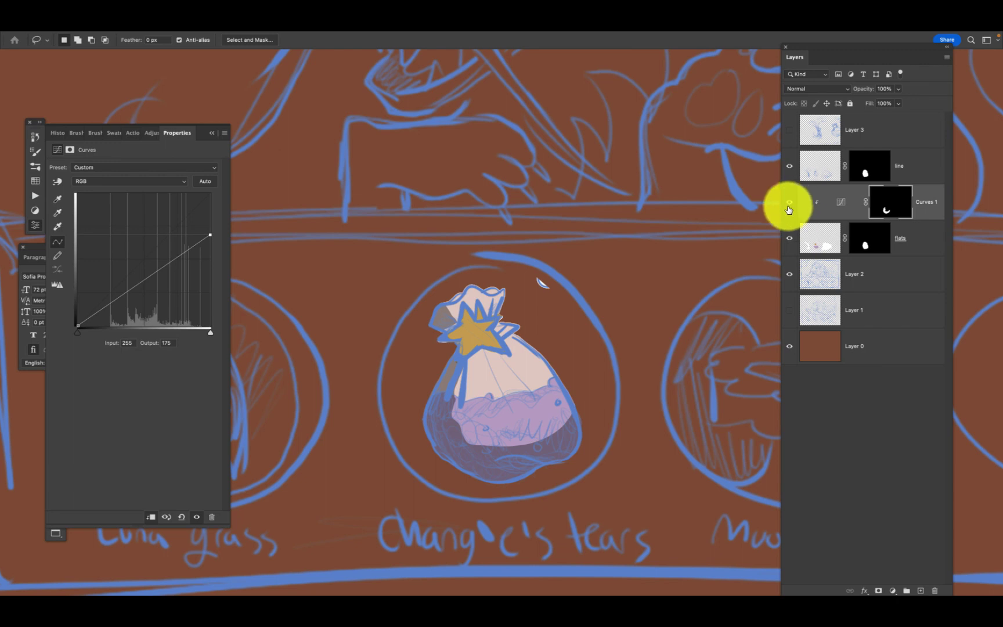
left_click(788, 204)
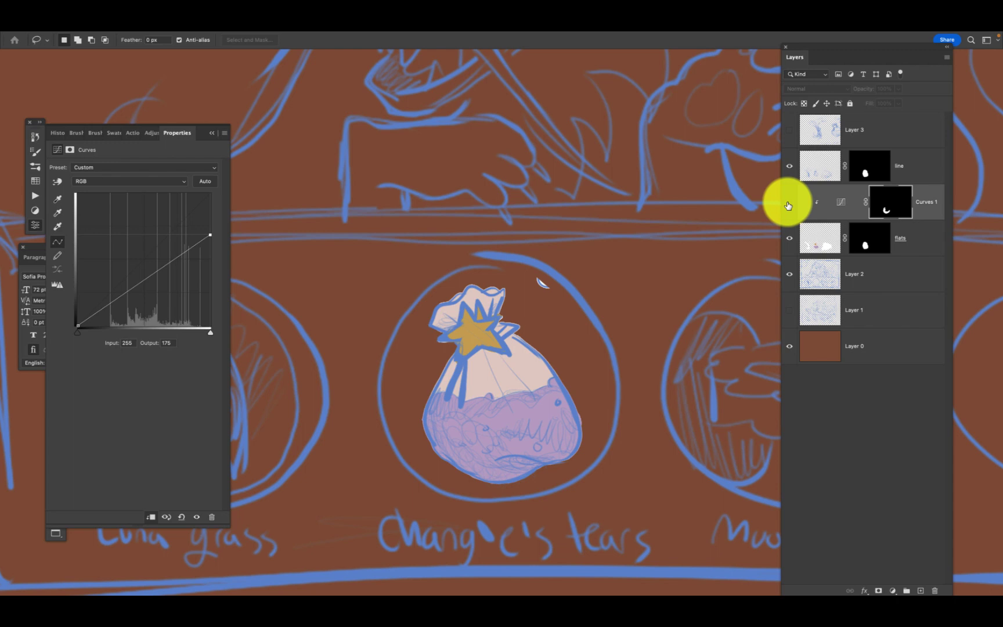
left_click(789, 238)
left_click(790, 238)
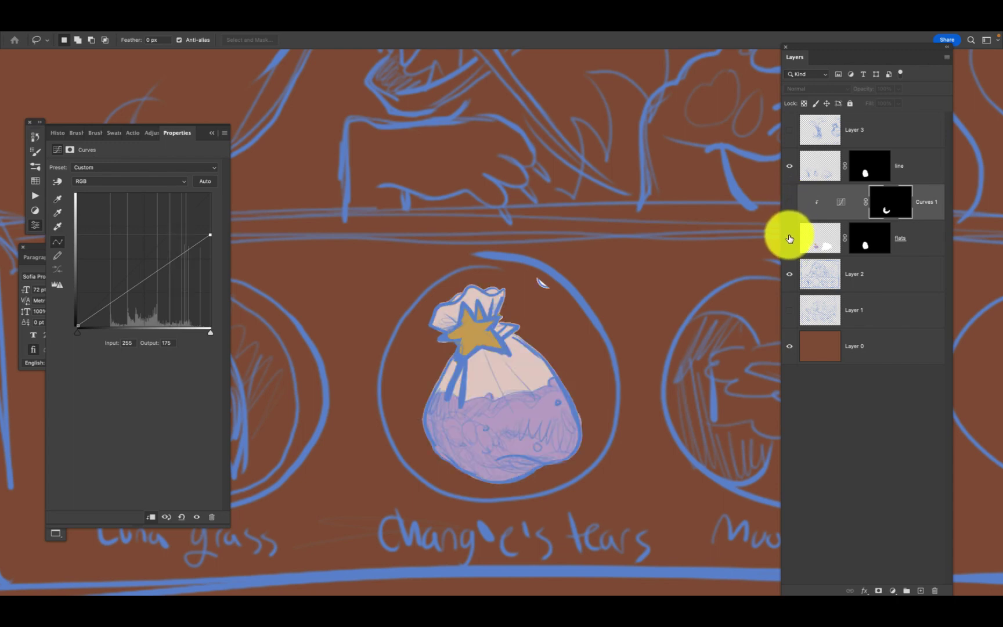
left_click(790, 203)
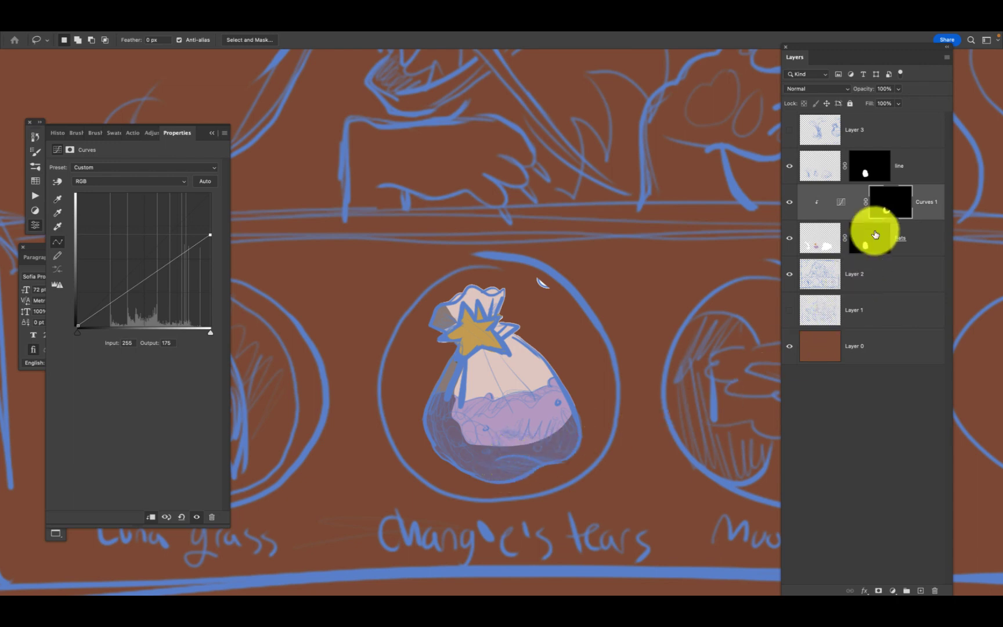
Soften the pouch's shadow edge by painting black on the Curves 1 mask with a Soft Round brush enlarged up to 500 px.
left_click(888, 211)
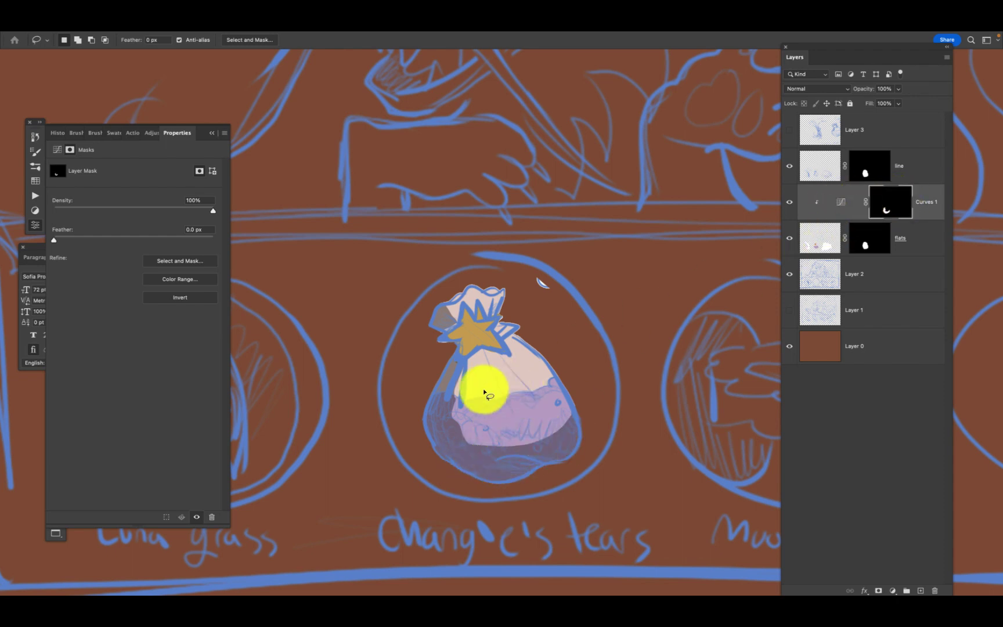
key("b")
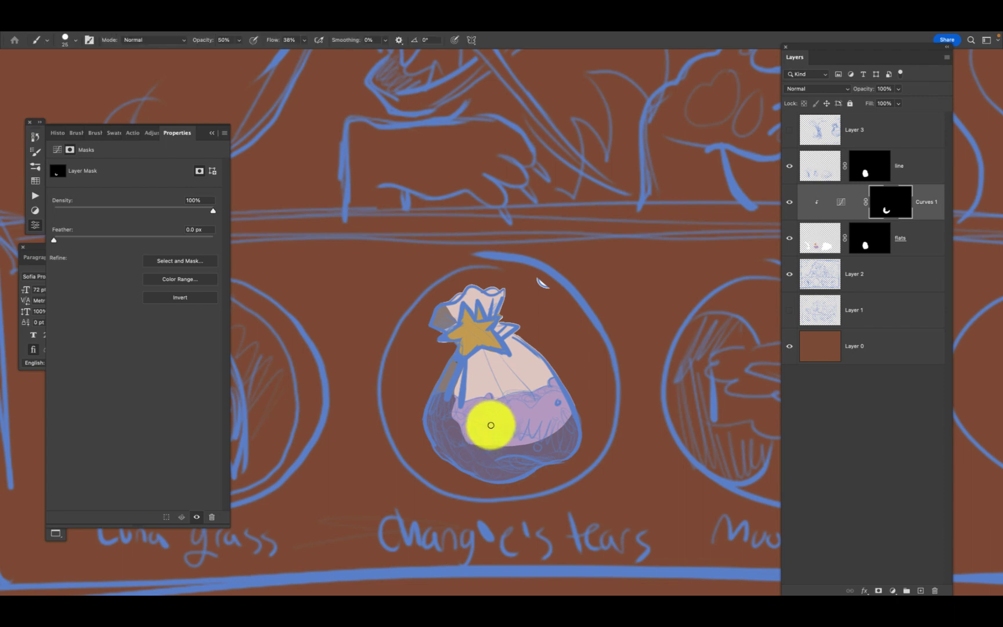
right_click(85, 61)
left_click(86, 172)
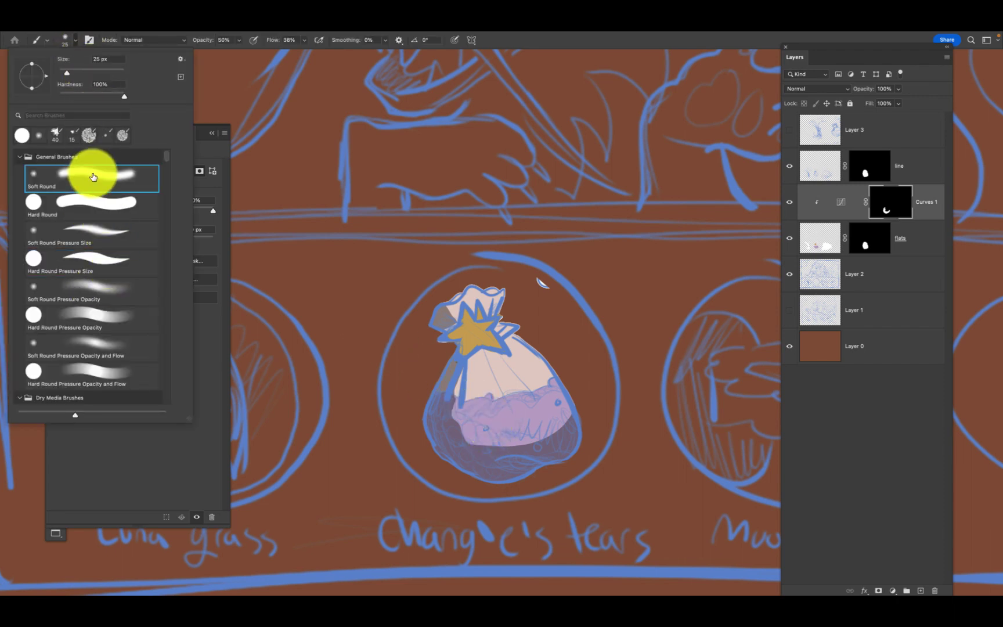
left_click(534, 46)
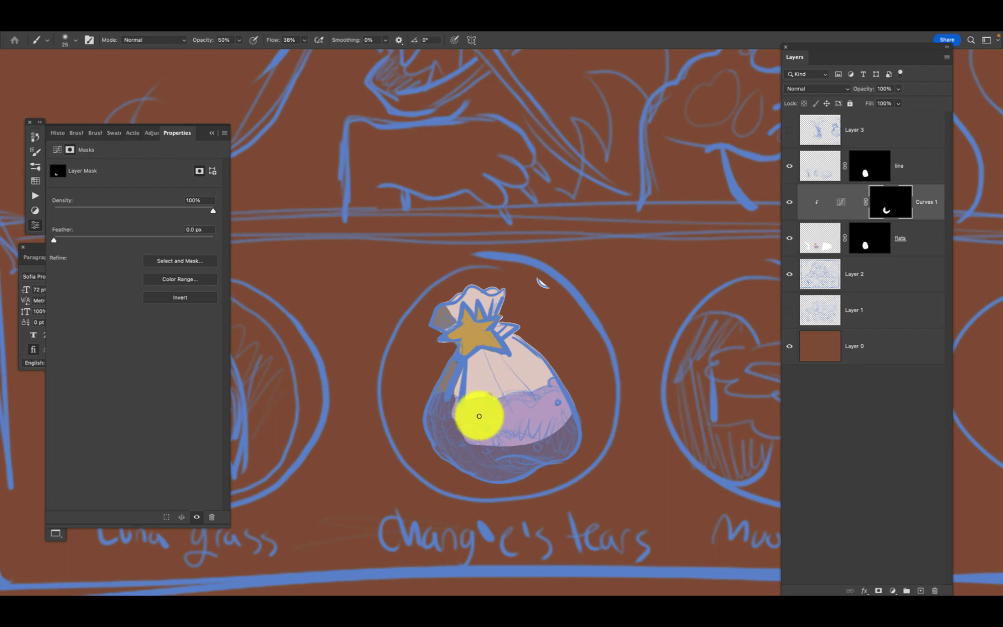
key("bracketright")
key("bracketright")
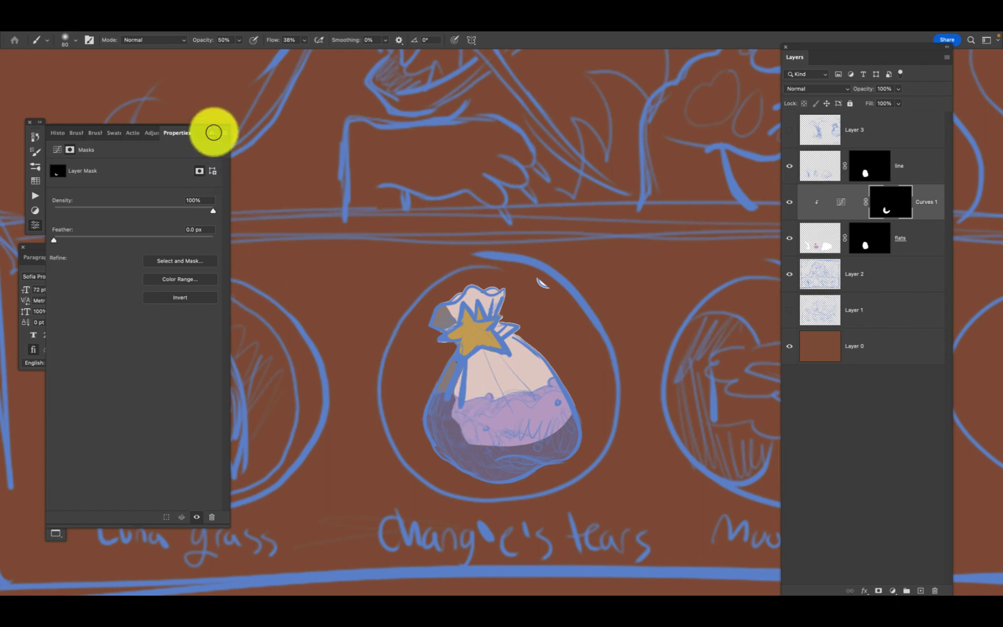
left_click(212, 133)
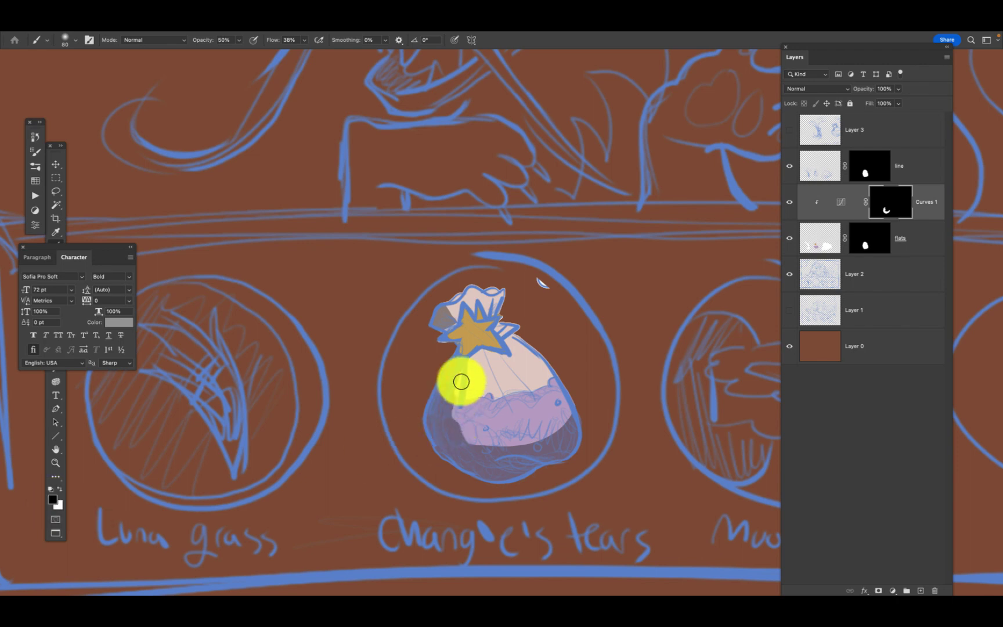
mouse_move(454, 422)
left_mouse_down()
mouse_move(501, 446)
mouse_move(469, 437)
mouse_move(507, 444)
mouse_move(485, 442)
mouse_move(558, 430)
mouse_move(568, 419)
mouse_move(507, 437)
mouse_move(467, 365)
mouse_move(460, 430)
mouse_move(555, 428)
mouse_move(542, 439)
mouse_move(559, 425)
mouse_move(466, 415)
mouse_move(533, 428)
mouse_move(470, 426)
mouse_move(487, 441)
mouse_move(456, 438)
mouse_move(535, 426)
mouse_move(519, 447)
mouse_move(462, 382)
mouse_move(462, 445)
mouse_move(563, 400)
mouse_move(485, 401)
mouse_move(642, 418)
mouse_move(568, 420)
mouse_move(608, 404)
mouse_move(450, 295)
mouse_move(492, 356)
left_mouse_up()
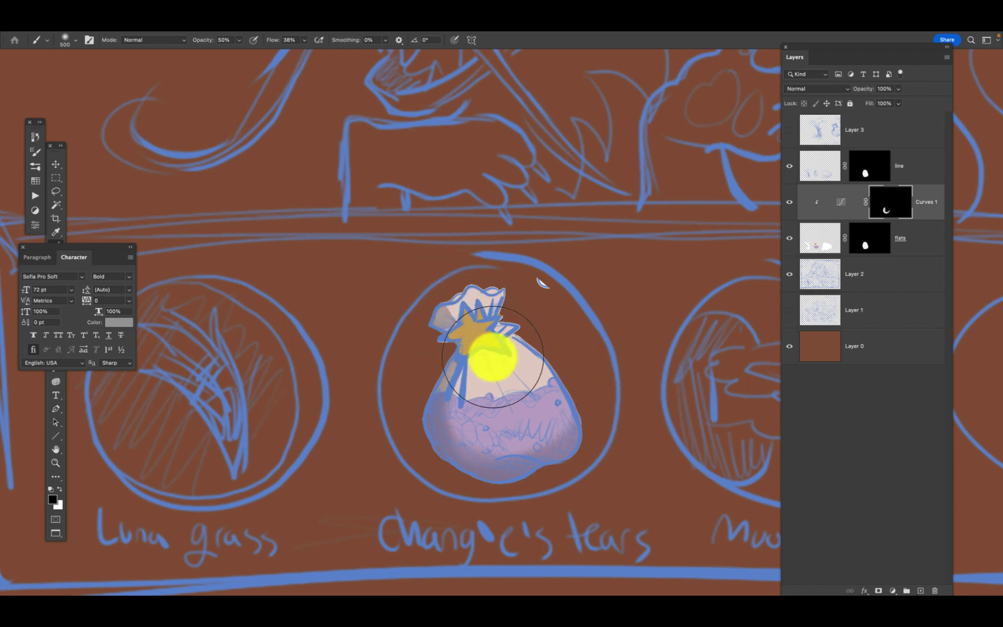
Create a layer named paint above Curves 1, sample the pouch's lavender and change the foreground color to a deep, saturated purple.
left_click(921, 590)
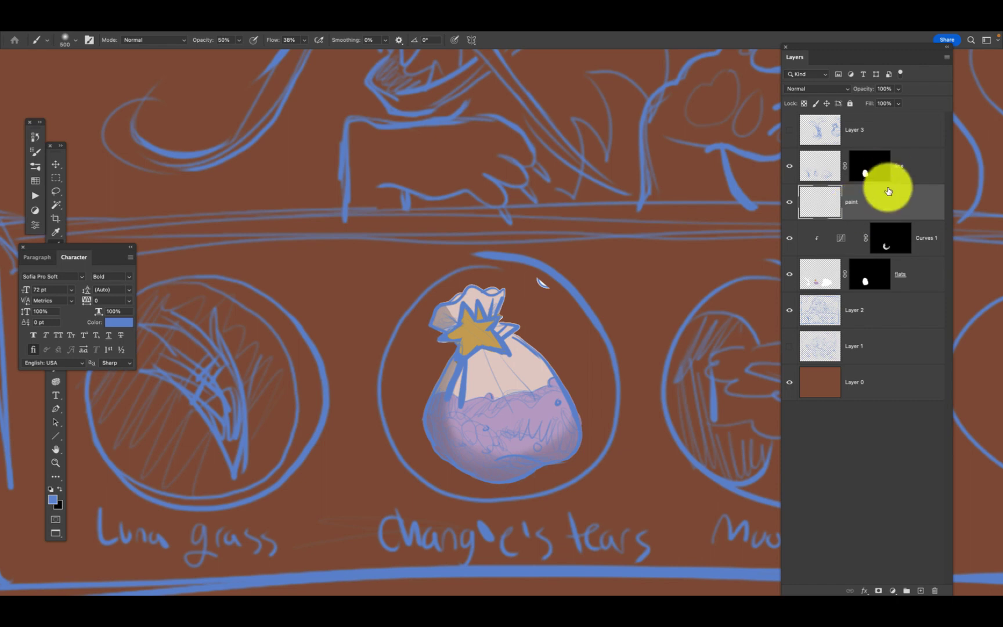
key("i")
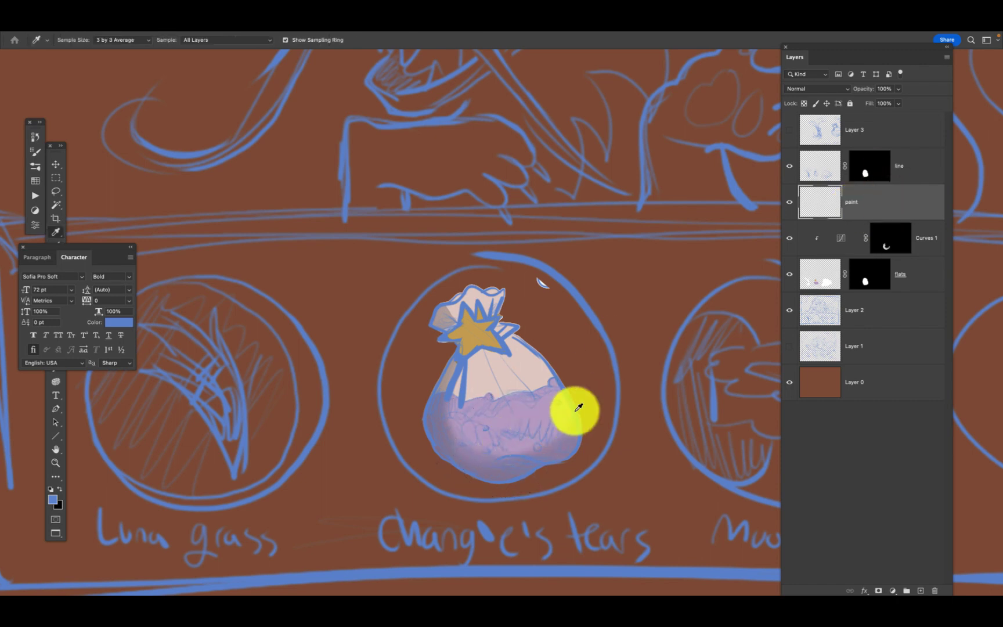
left_click(553, 405)
left_click(120, 326)
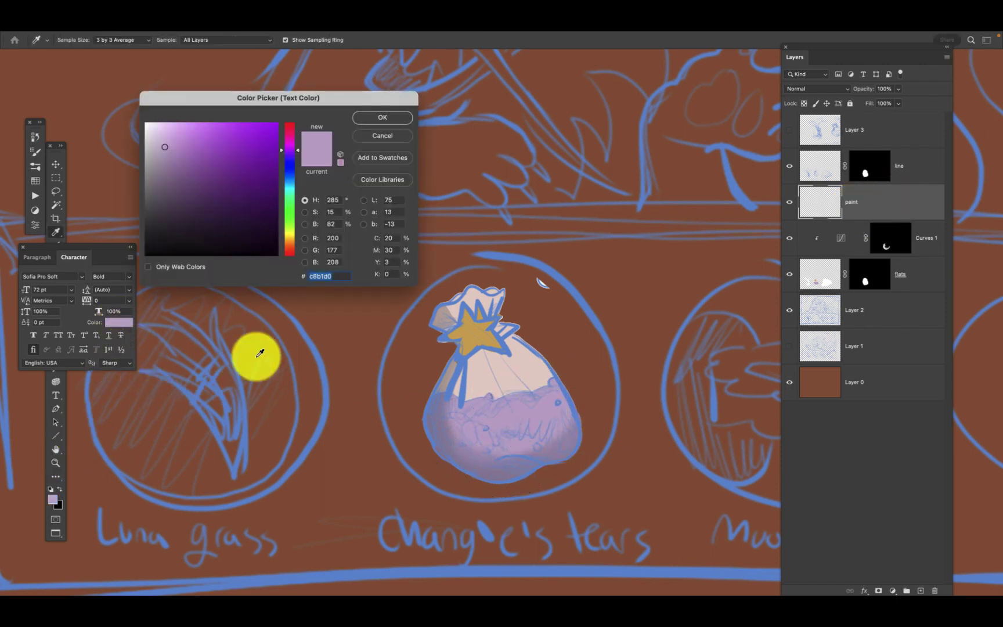
left_click(232, 164)
left_click(382, 118)
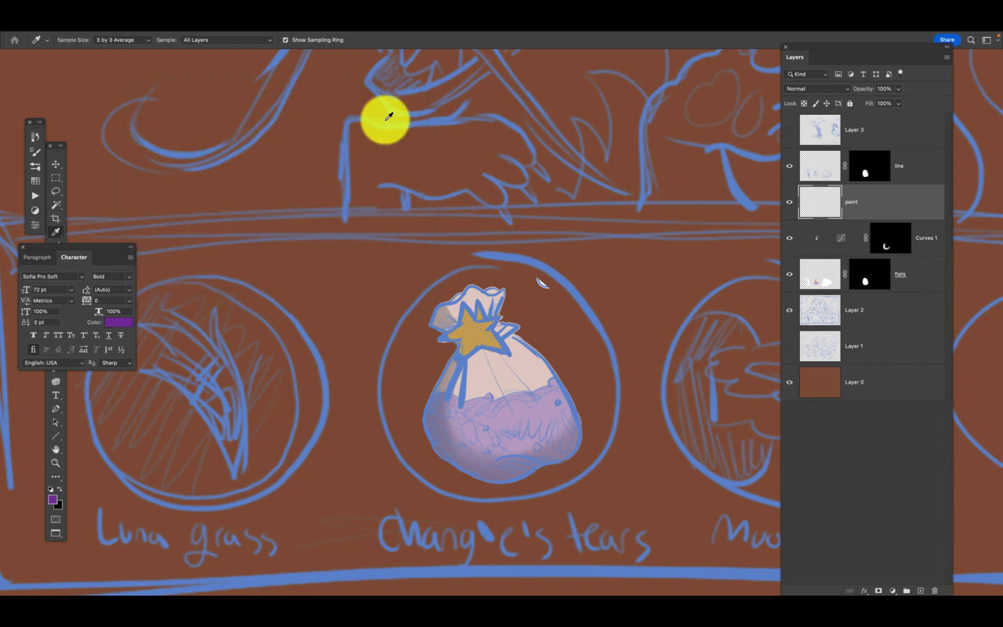
key("b")
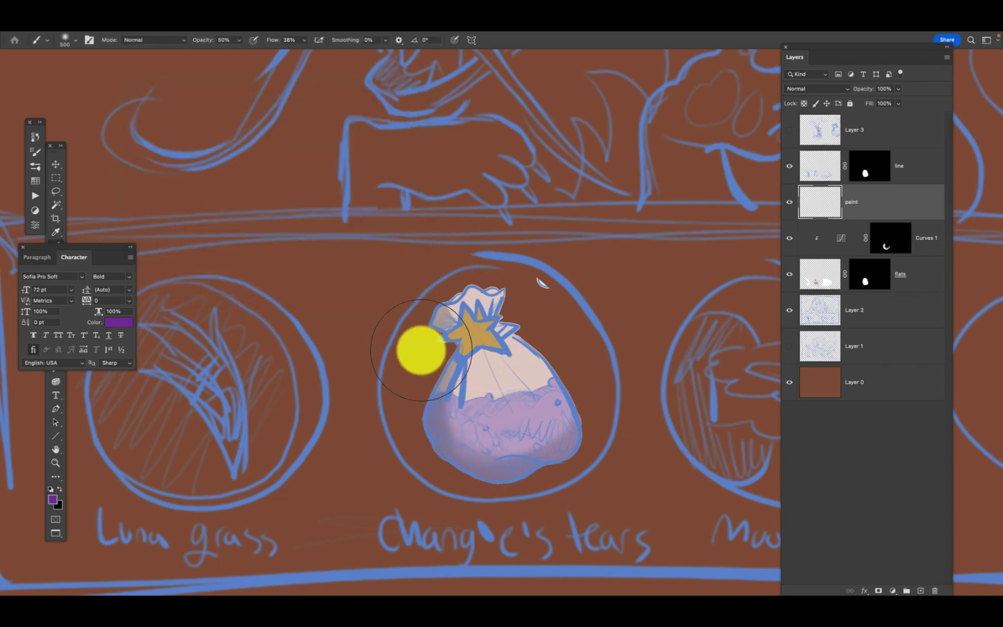
left_click(72, 40)
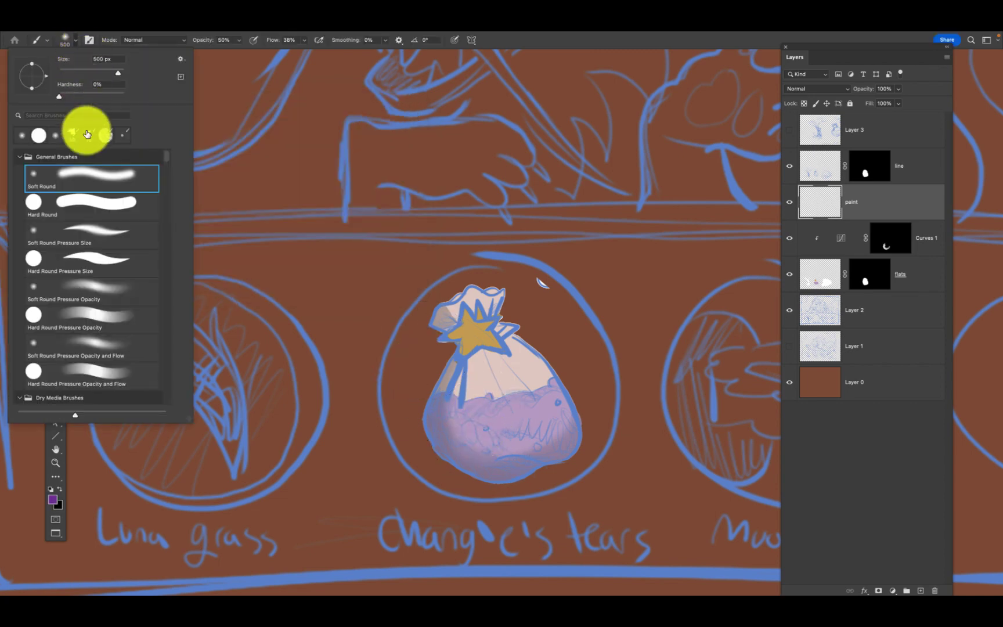
left_click(100, 264)
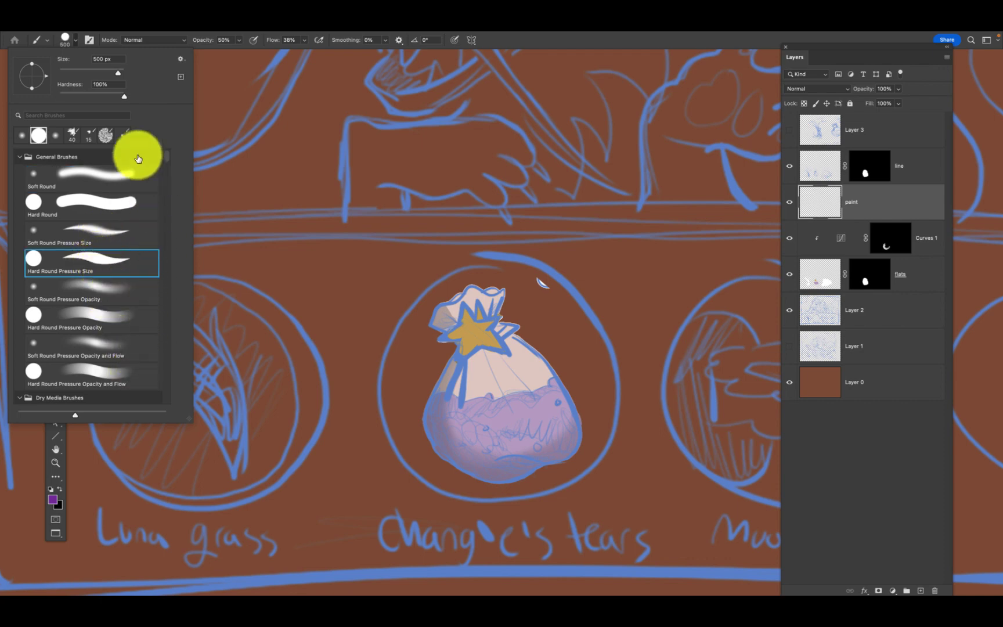
left_click(107, 138)
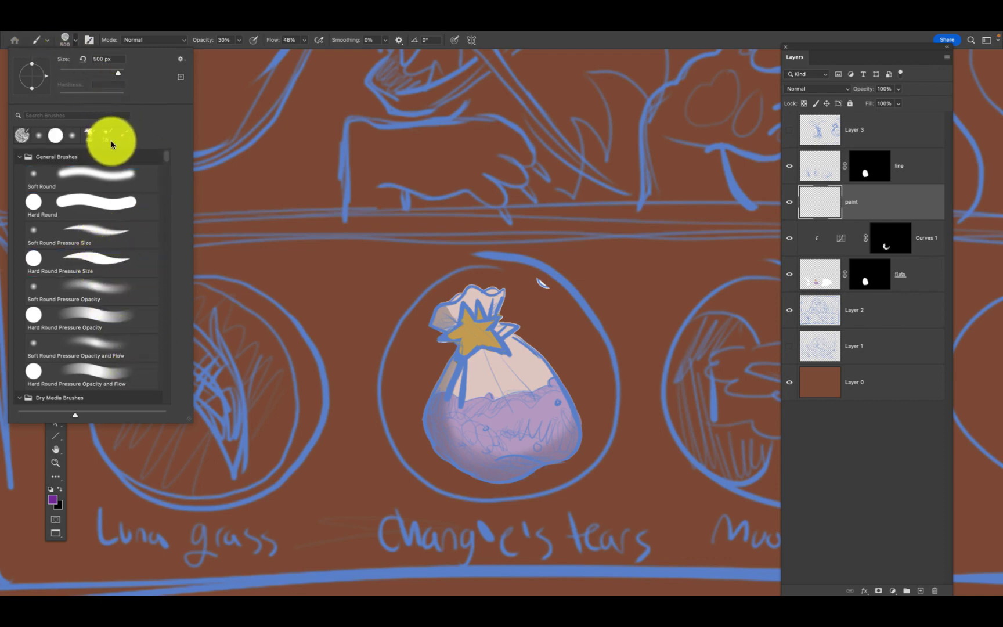
Paint small purple marks along the pouch's lower shaded area on the paint layer, using the Jason's Nice Brush preset at about 15 px.
left_click(39, 40)
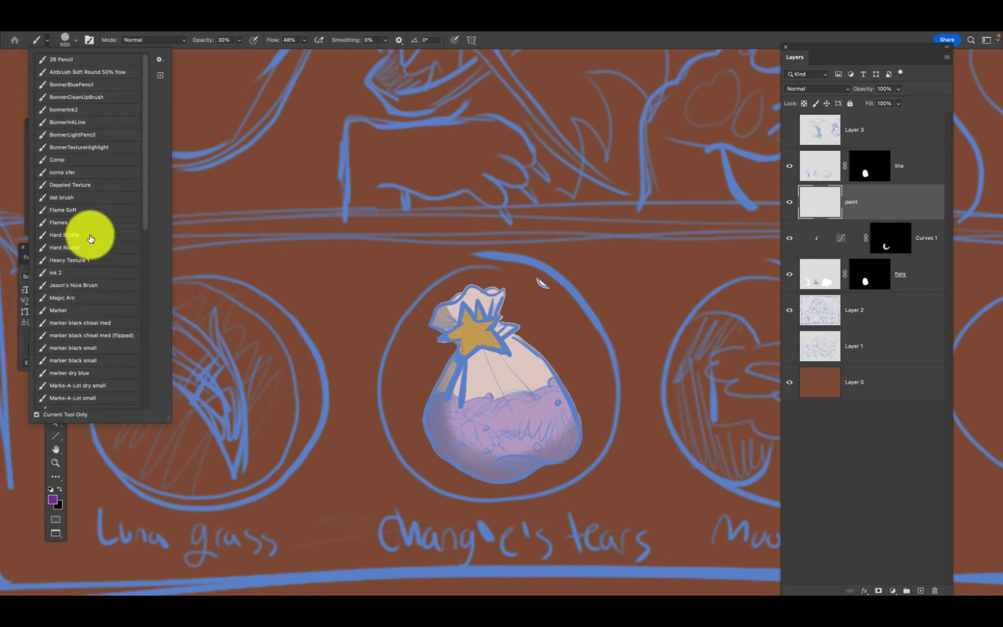
left_click(91, 288)
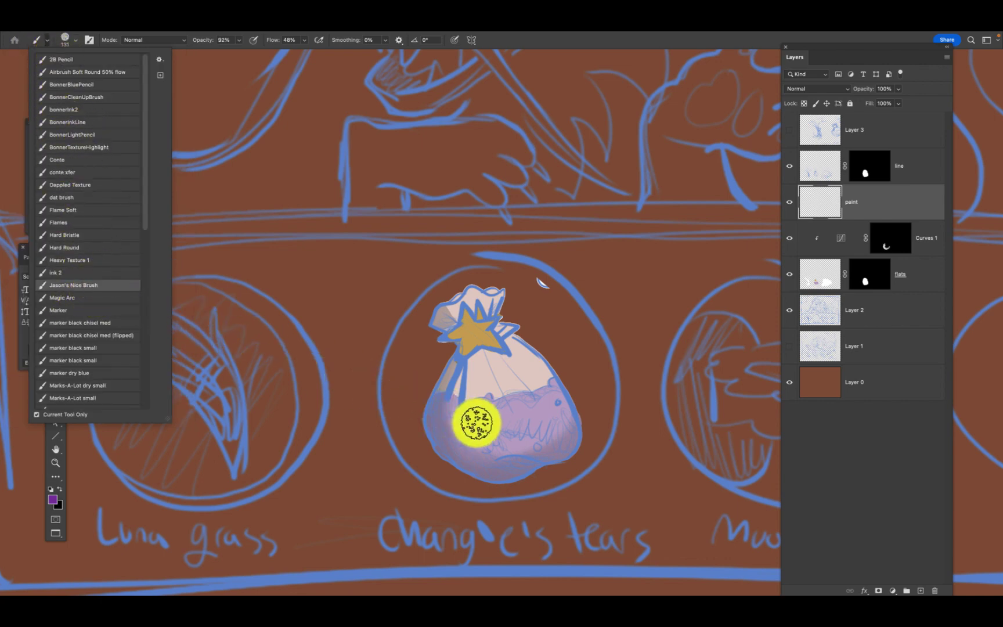
left_click(480, 430)
key("bracketleft")
key("bracketleft")
key("bracketleft")
key("bracketleft")
key("bracketleft")
key("bracketleft")
key("bracketleft")
key("bracketleft")
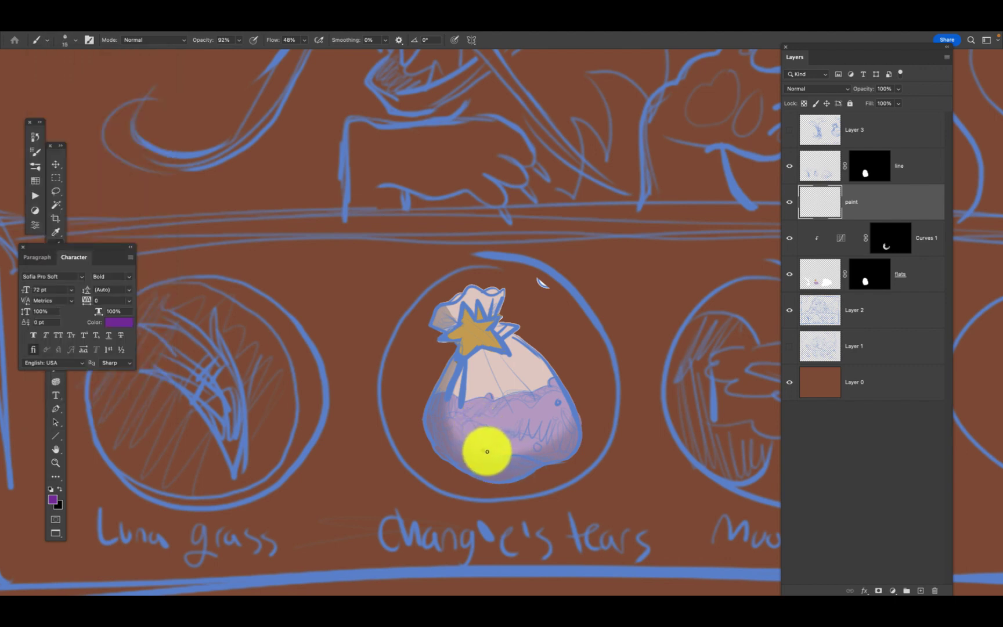
left_click_drag(488, 452, 483, 449)
mouse_move(464, 436)
left_mouse_down()
mouse_move(441, 428)
mouse_move(479, 470)
left_mouse_up()
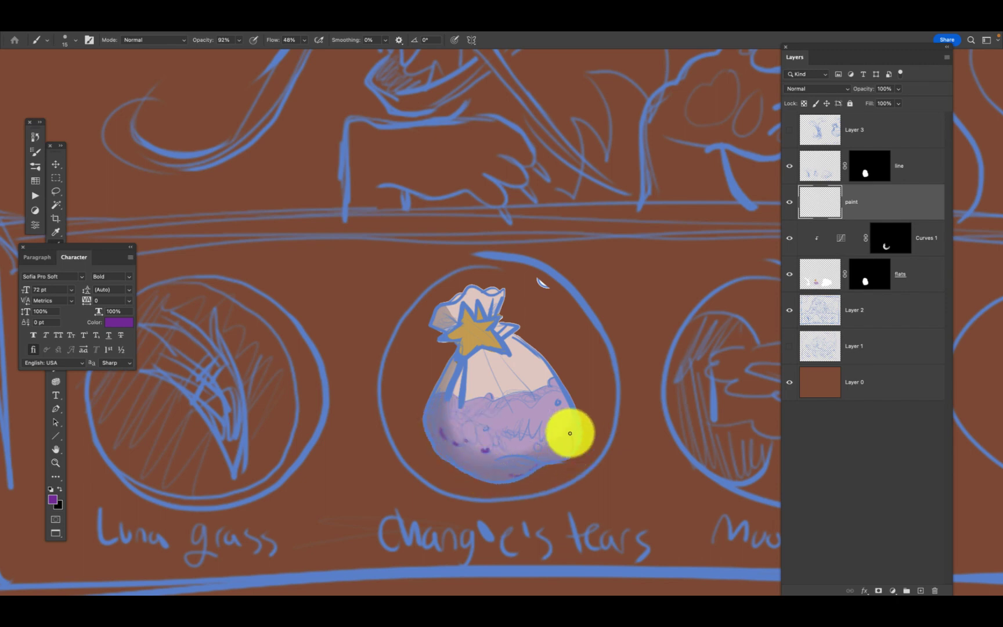
mouse_move(569, 433)
left_mouse_down()
mouse_move(553, 448)
mouse_move(471, 462)
mouse_move(551, 480)
left_mouse_up()
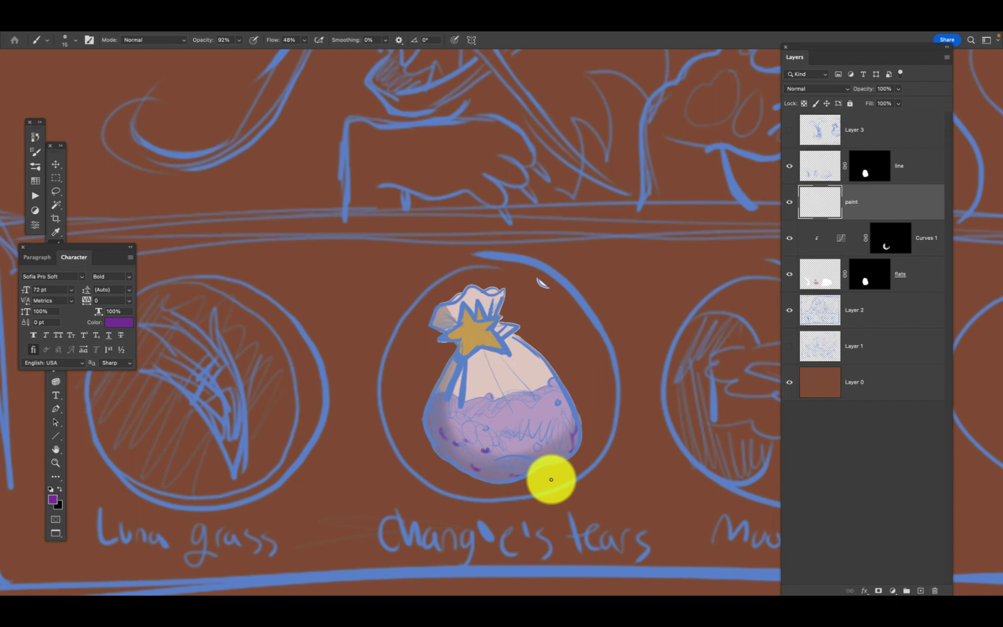
Switch to Google Chrome, load YouTube in a new tab and open the signed-in account's own channel.
mouse_move(243, 588)
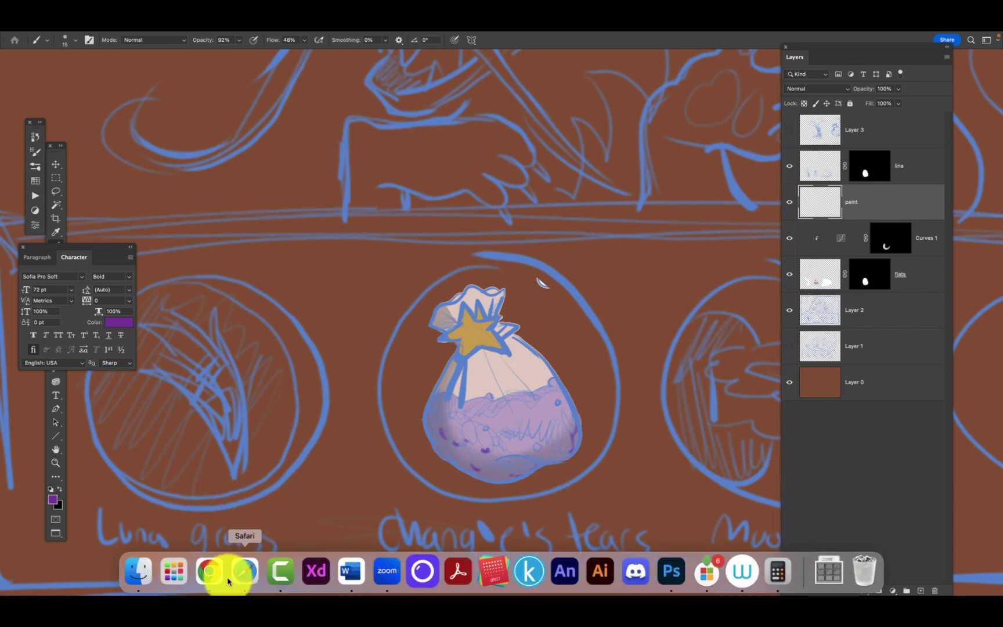
left_click(208, 572)
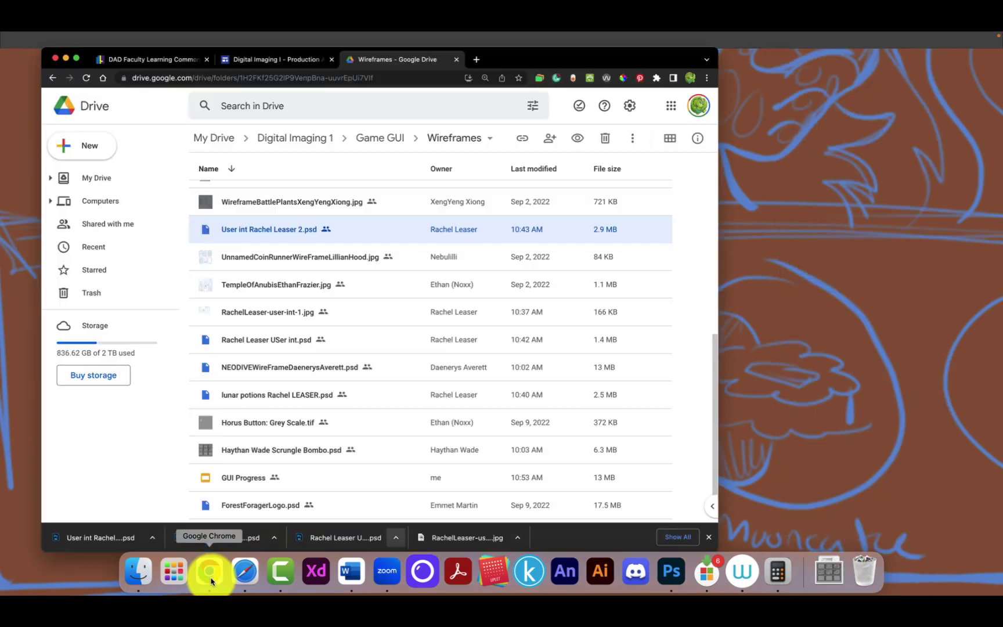
left_click(476, 61)
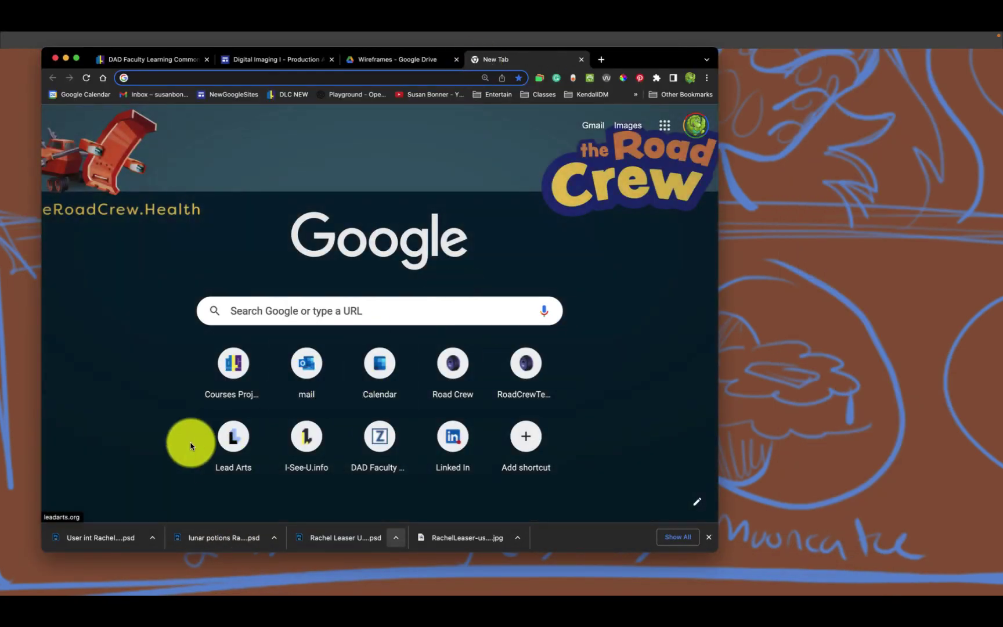
type("you")
key("Return")
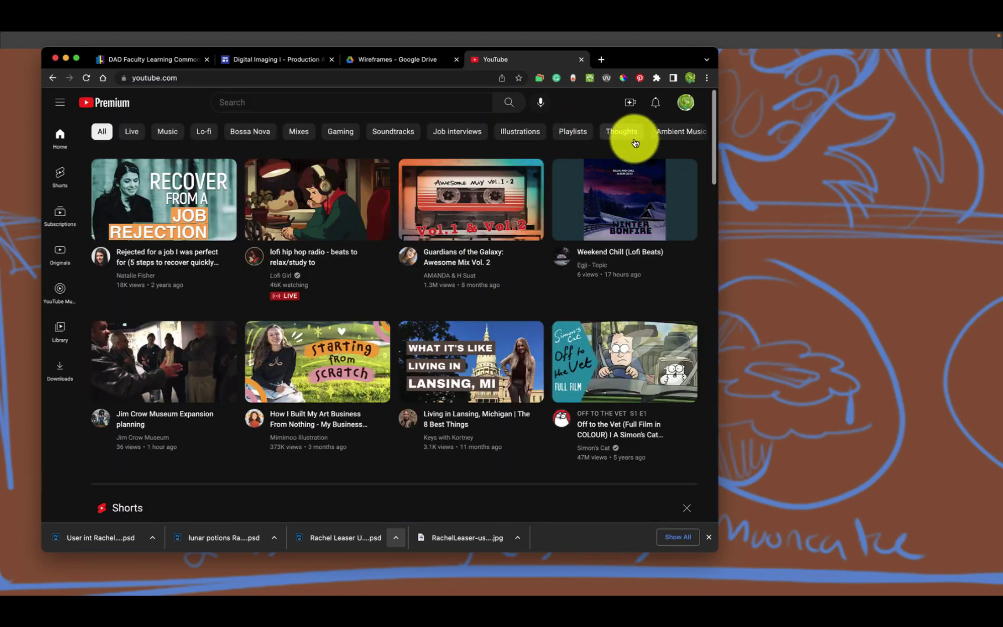
left_click(686, 102)
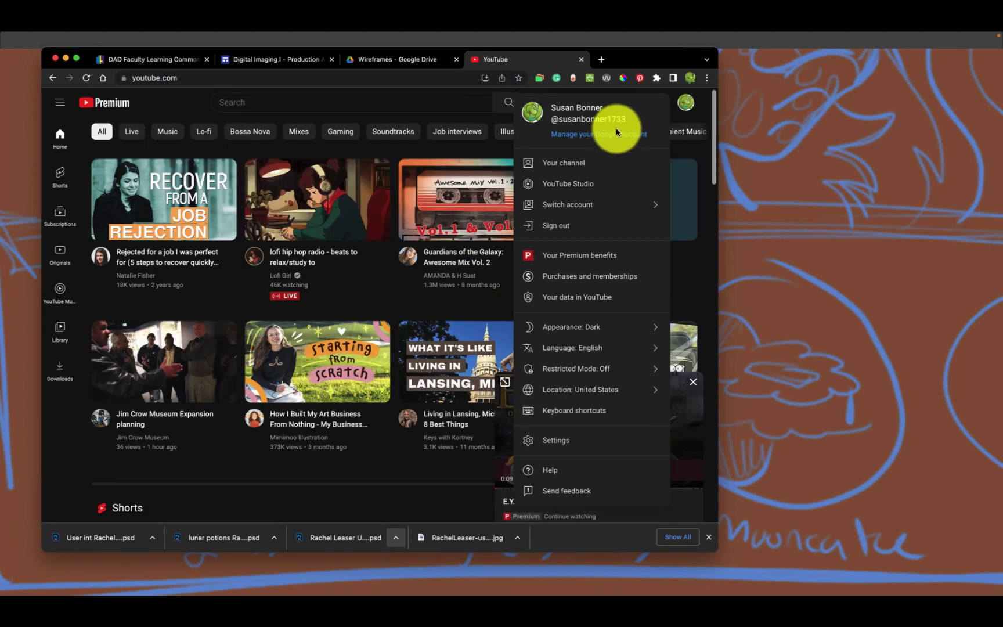
left_click(575, 162)
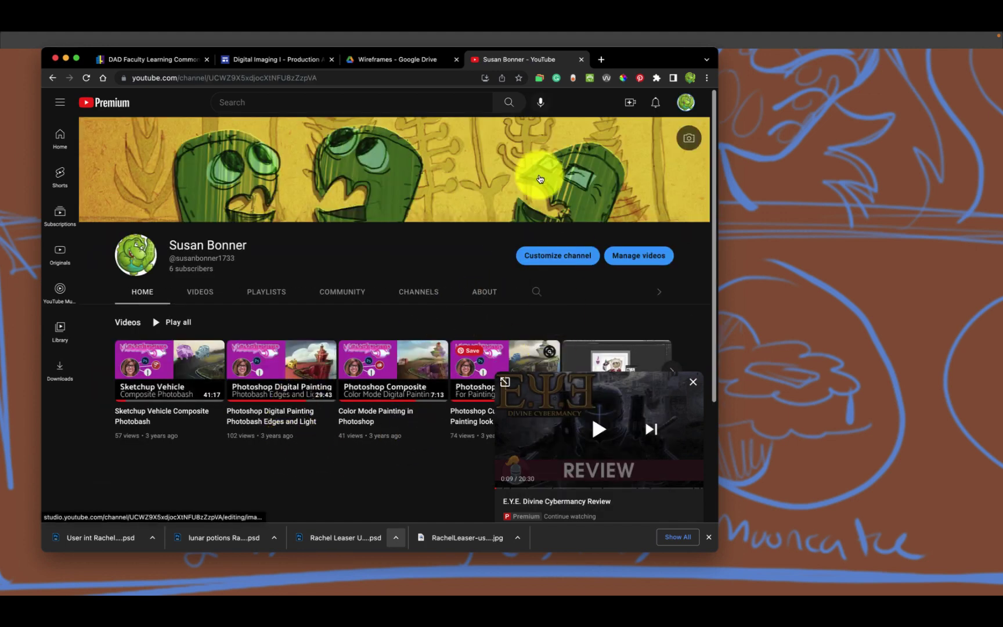
Open the faculty courses list in another new tab and go to the DM 321 - Concept & Production Art course site.
left_click(602, 60)
left_click(233, 363)
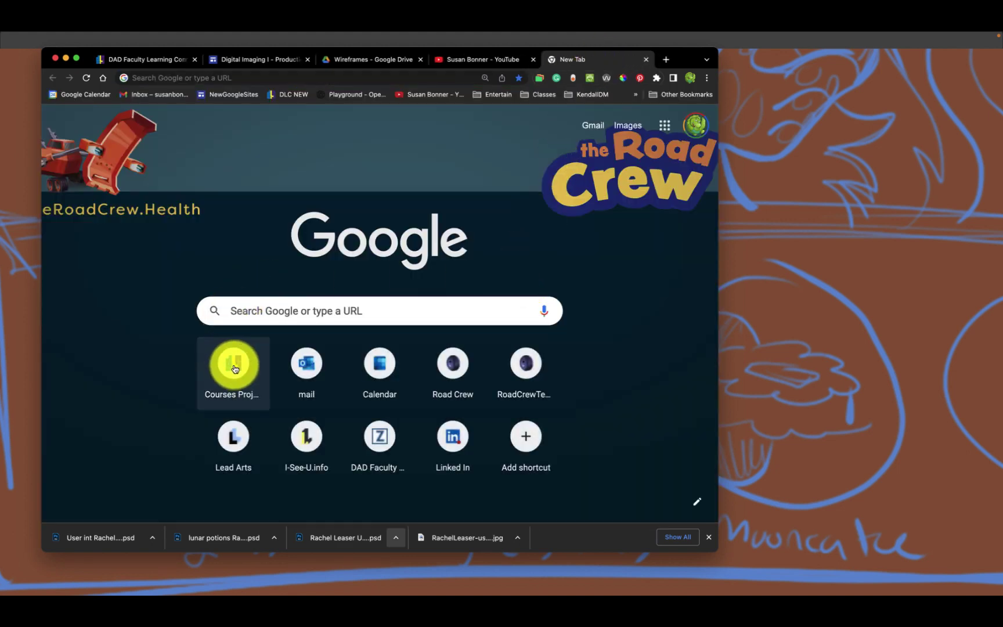
scroll(265, 443, "down", 6)
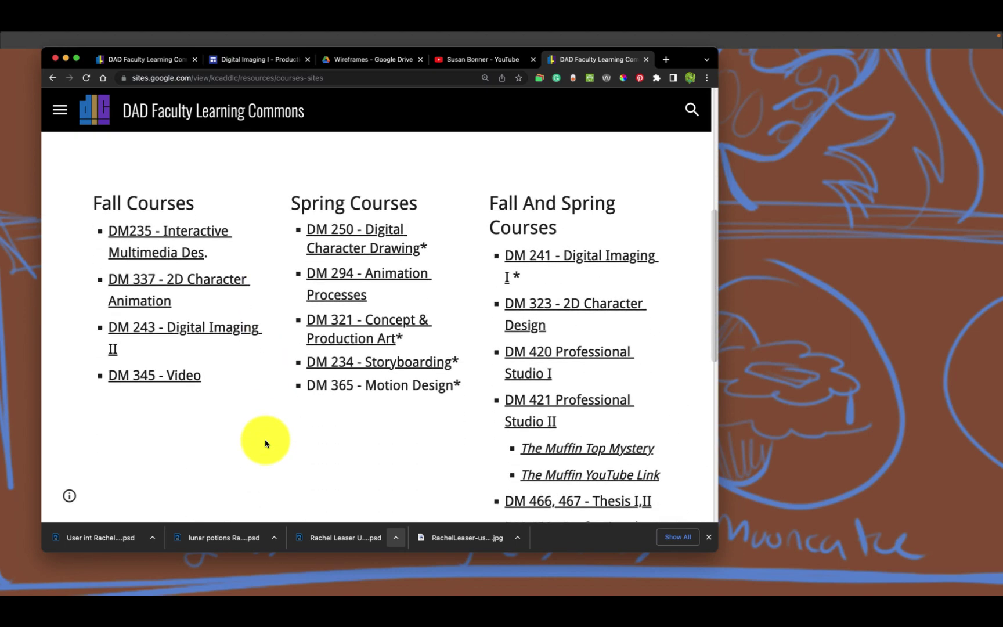
left_click(358, 334)
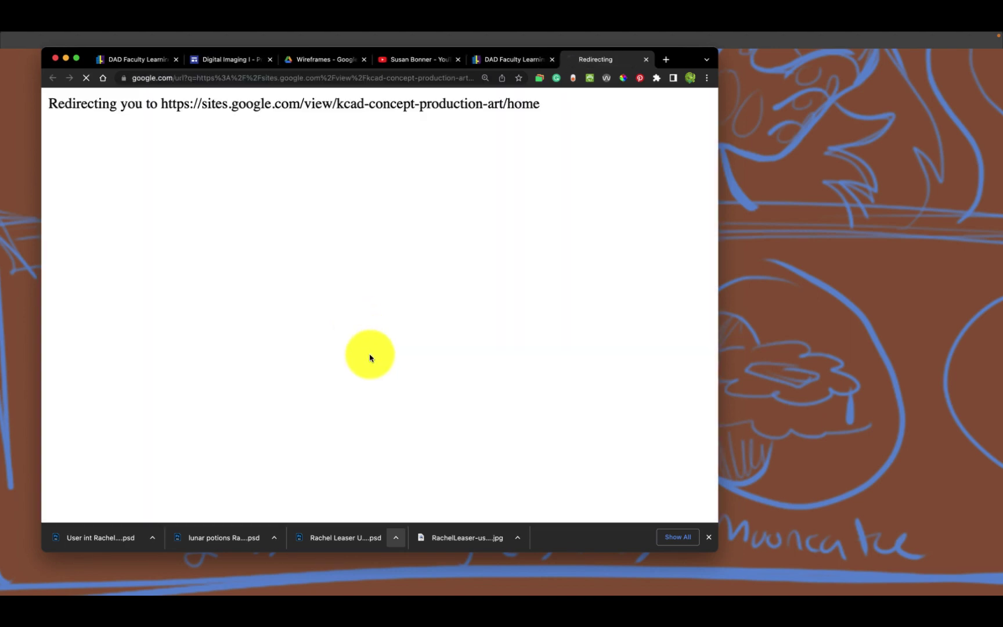
scroll(294, 395, "down", 1)
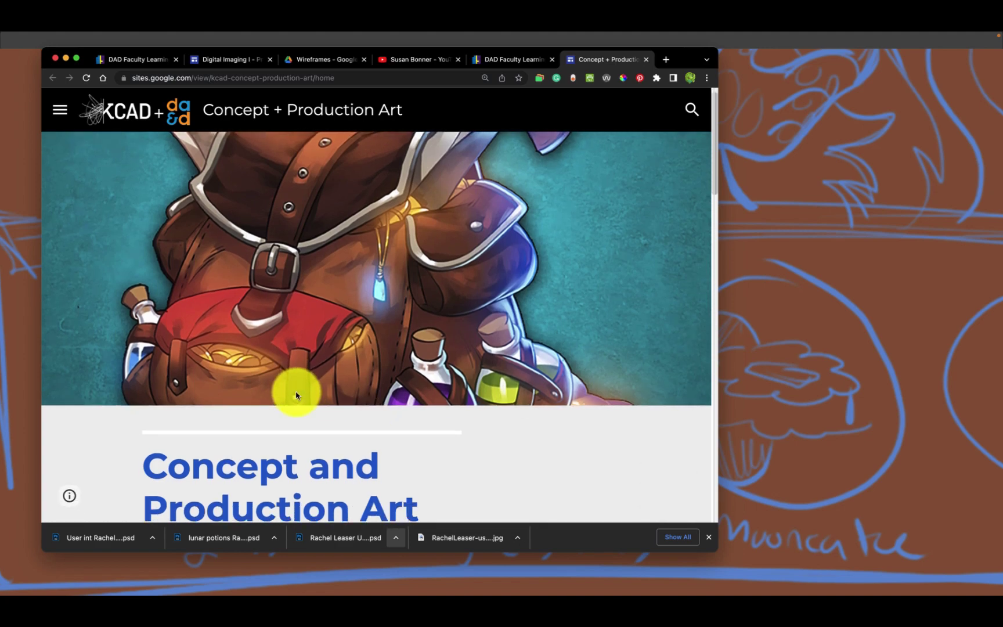
Look through the Concept + Production Art site's navigation, including the Game Logo Design subpages, for a painting tutorial.
left_click(59, 109)
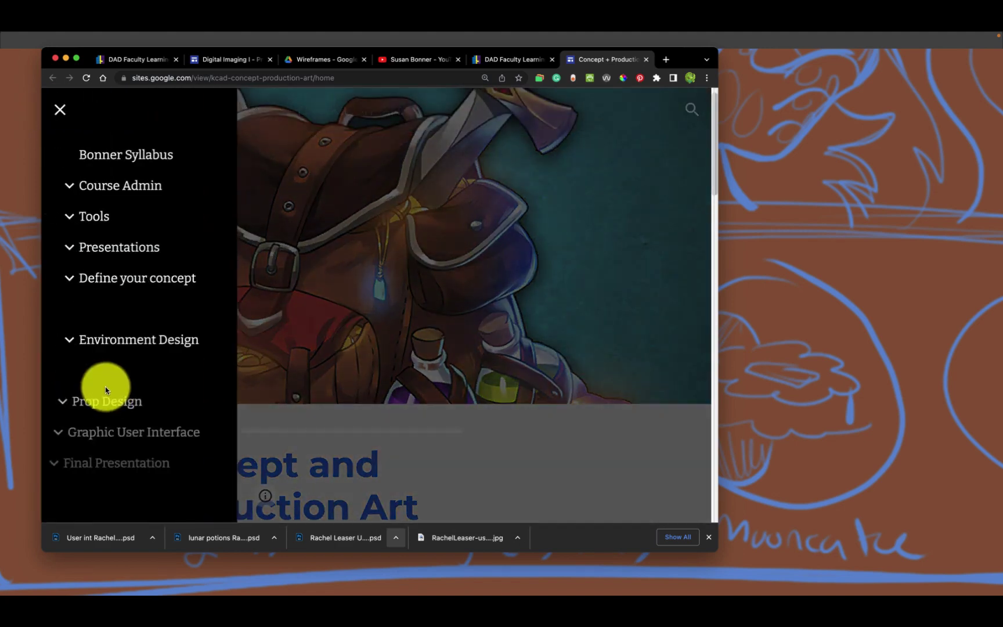
left_click(325, 393)
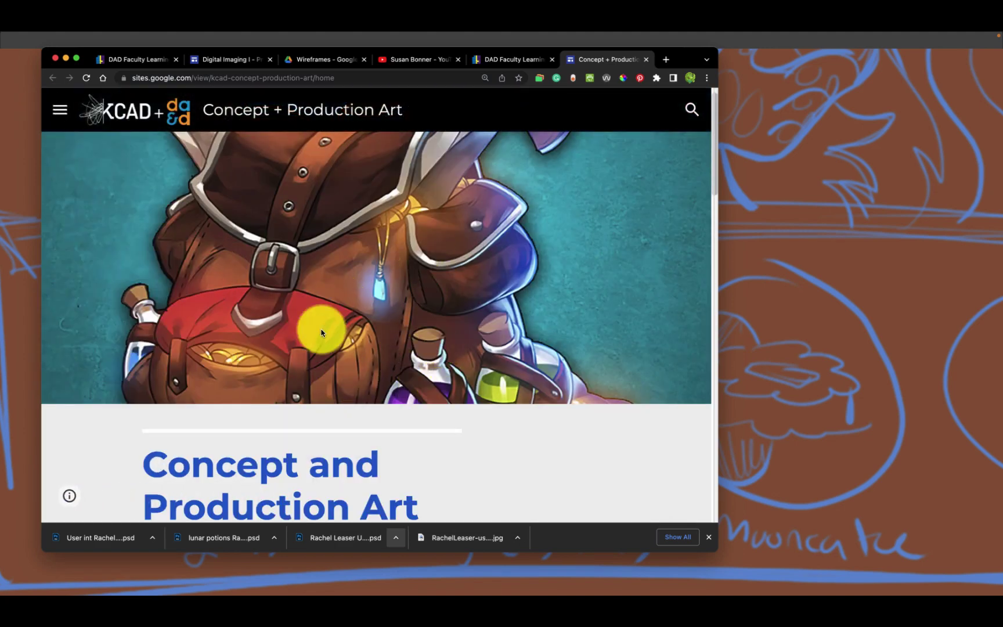
scroll(322, 335, "up", 1)
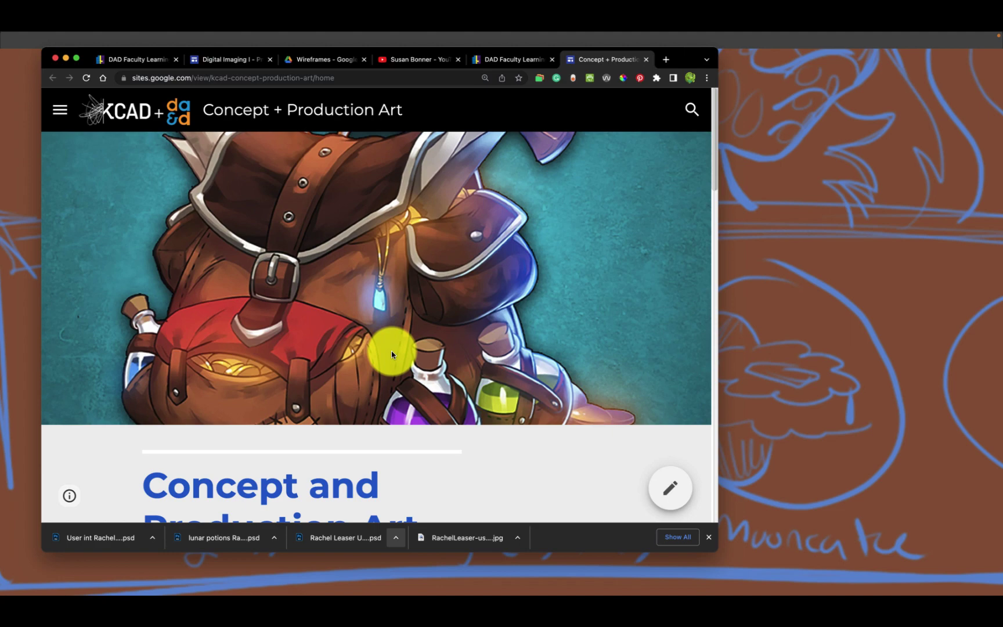
left_click(60, 110)
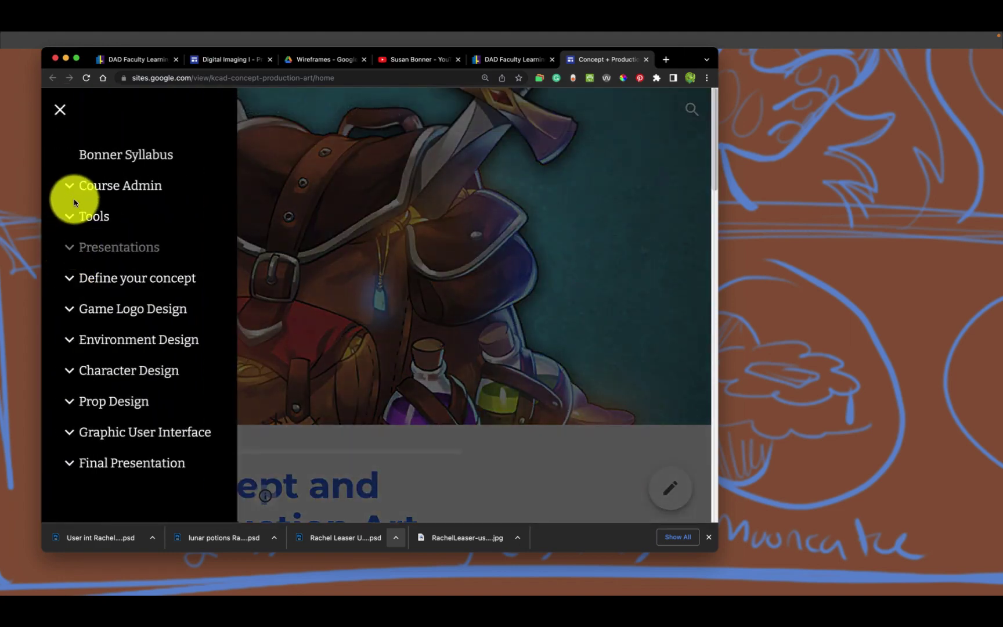
left_click(67, 310)
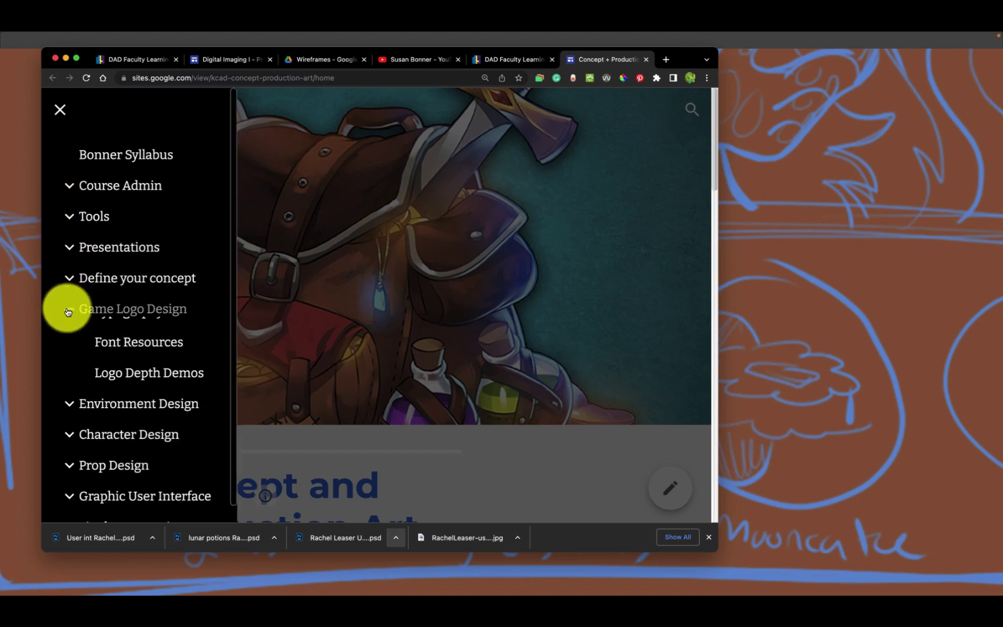
scroll(139, 402, "down", 3)
scroll(140, 400, "down", 2)
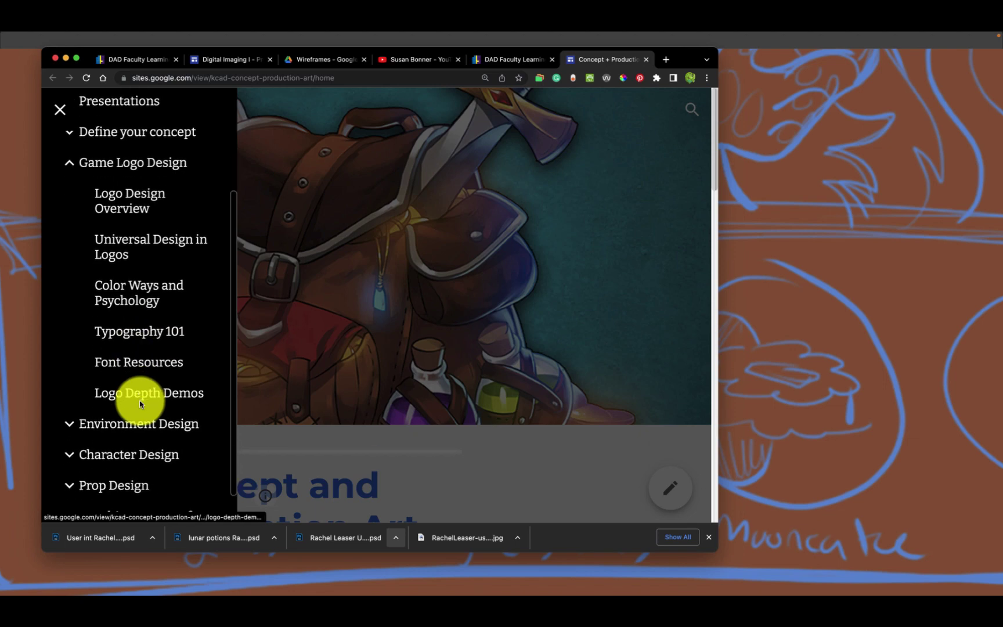
scroll(129, 334, "up", 3)
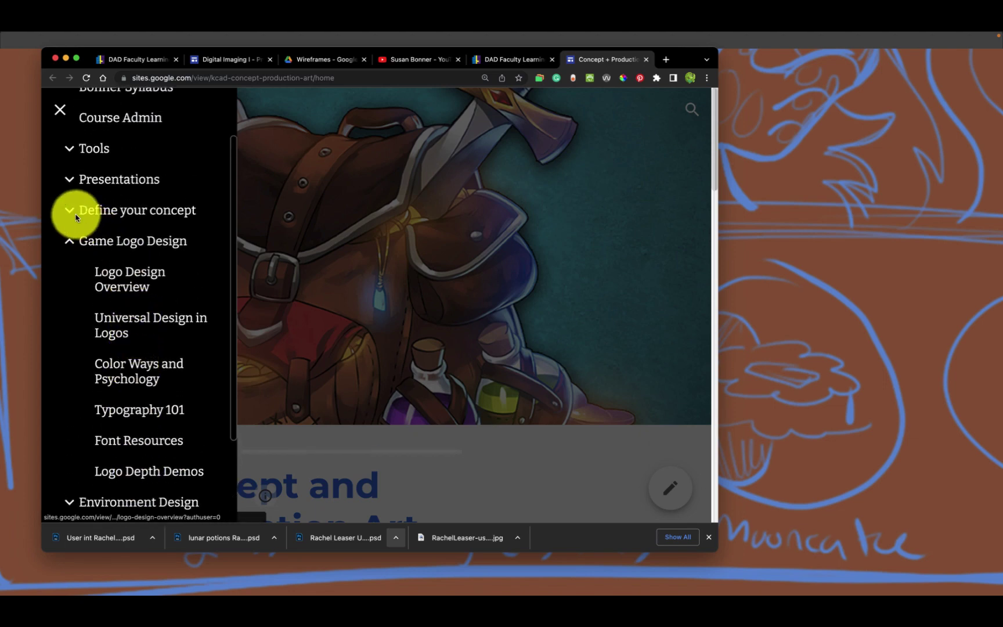
scroll(140, 409, "down", 3)
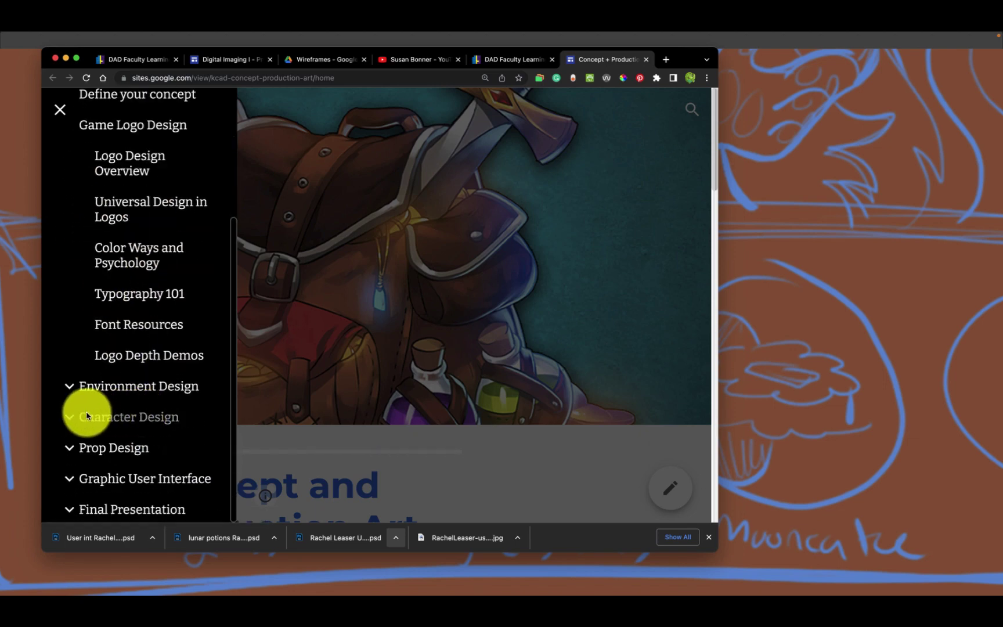
left_click(316, 166)
Return to the courses list, open the DM 323 - 2D Character Design site and go to its Paint Creatures Game Design page.
left_click(523, 61)
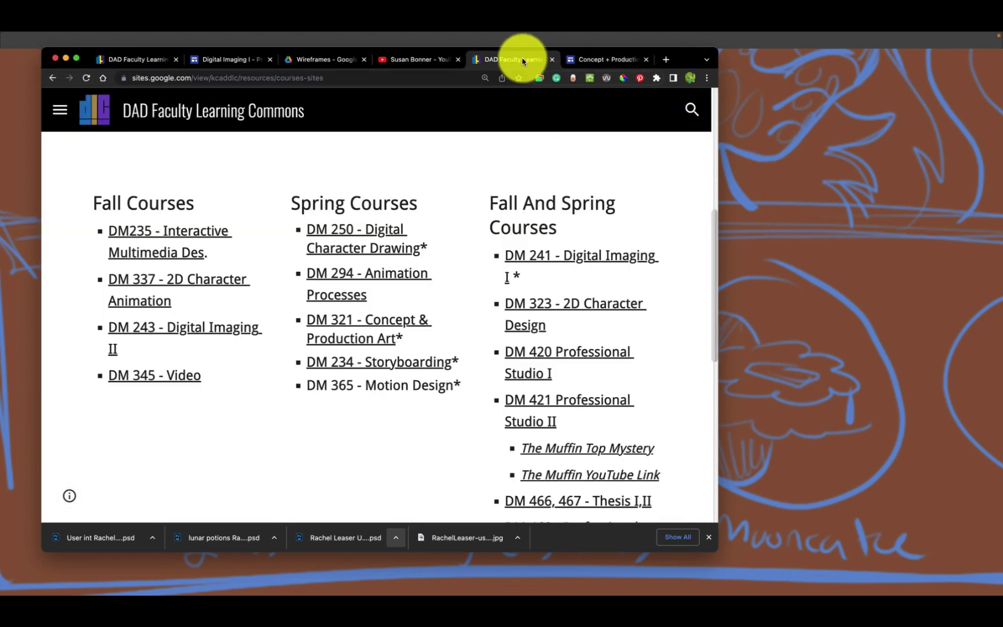
left_click(572, 303)
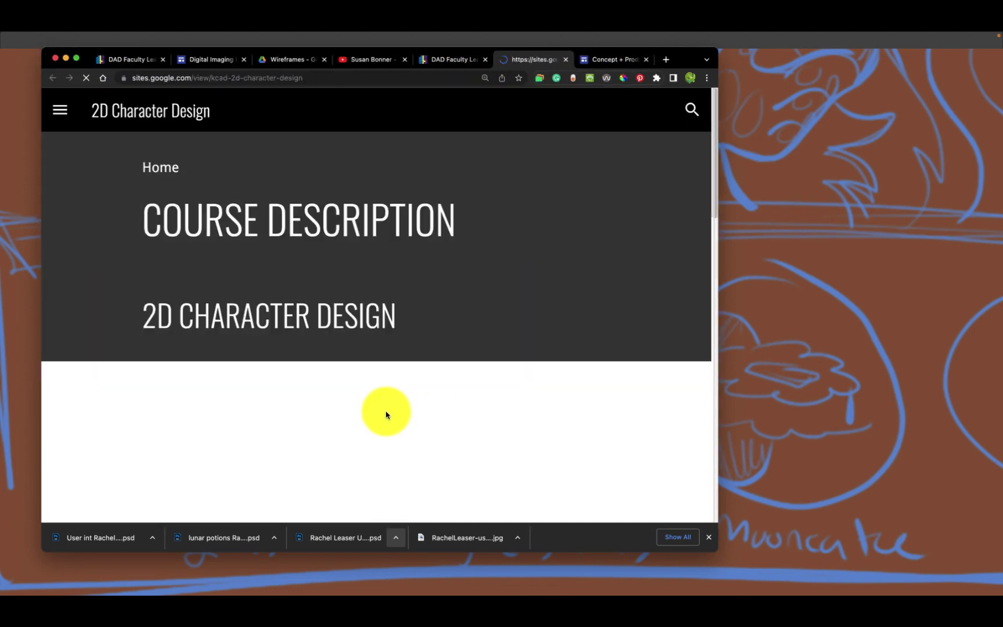
left_click(58, 108)
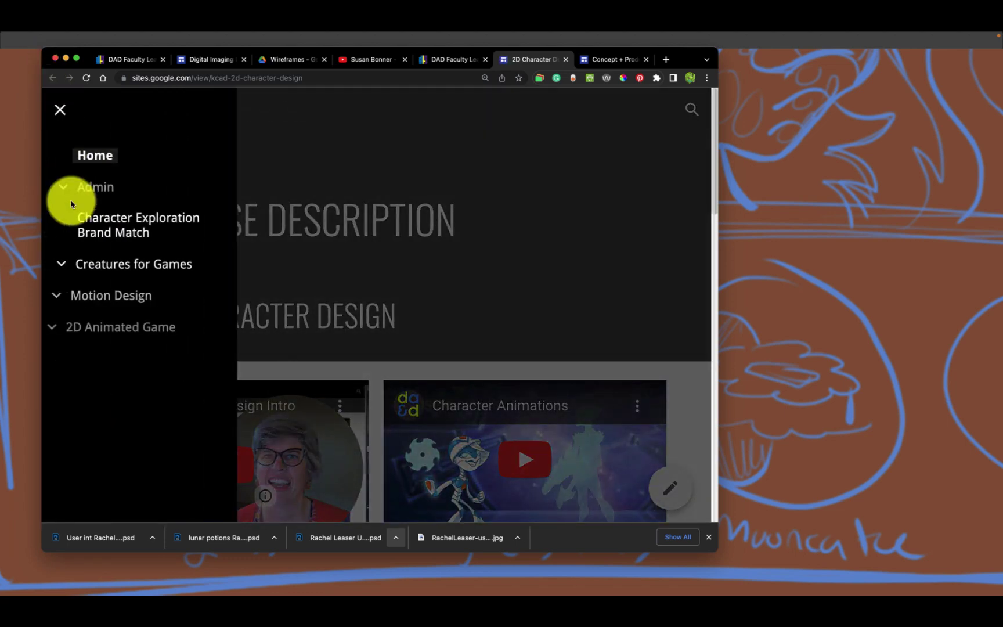
left_click(104, 264)
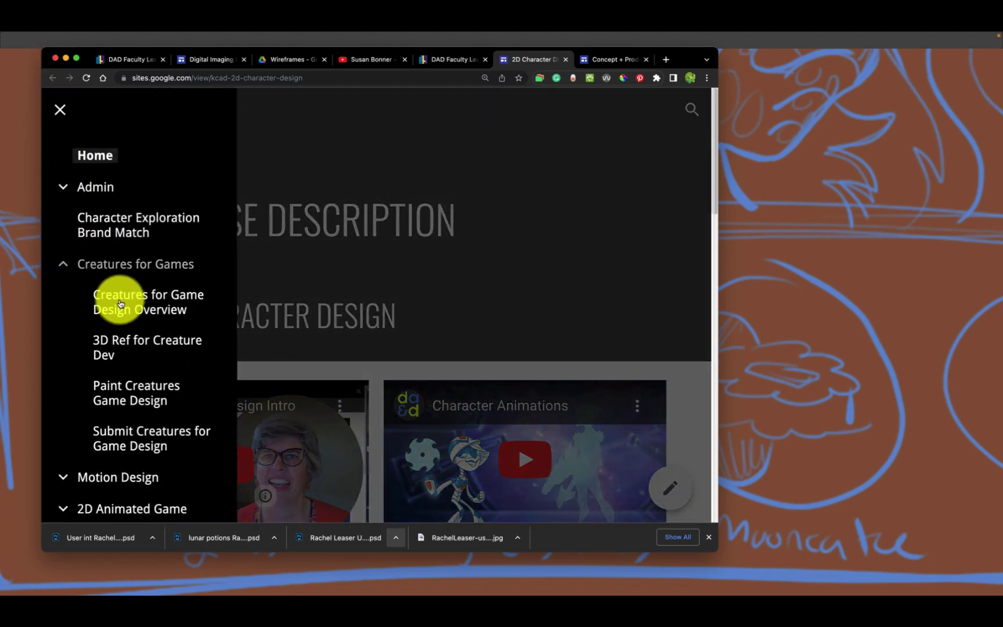
left_click(133, 398)
Examine the page's creature painting examples, production process and steps down to the embedded Creature Design video, with the browser window enlarged.
scroll(174, 430, "down", 10)
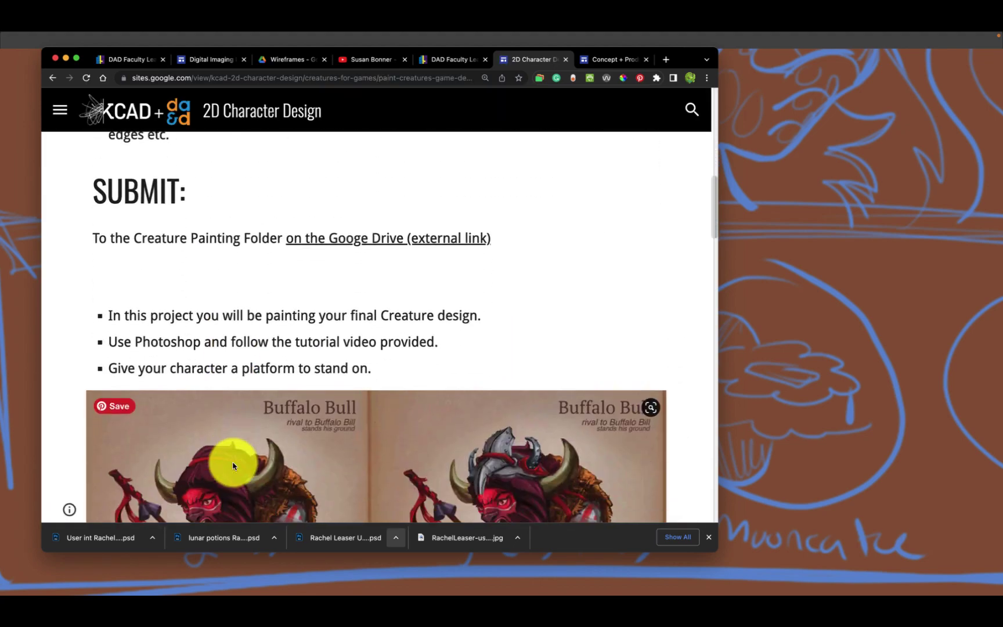
scroll(233, 466, "down", 10)
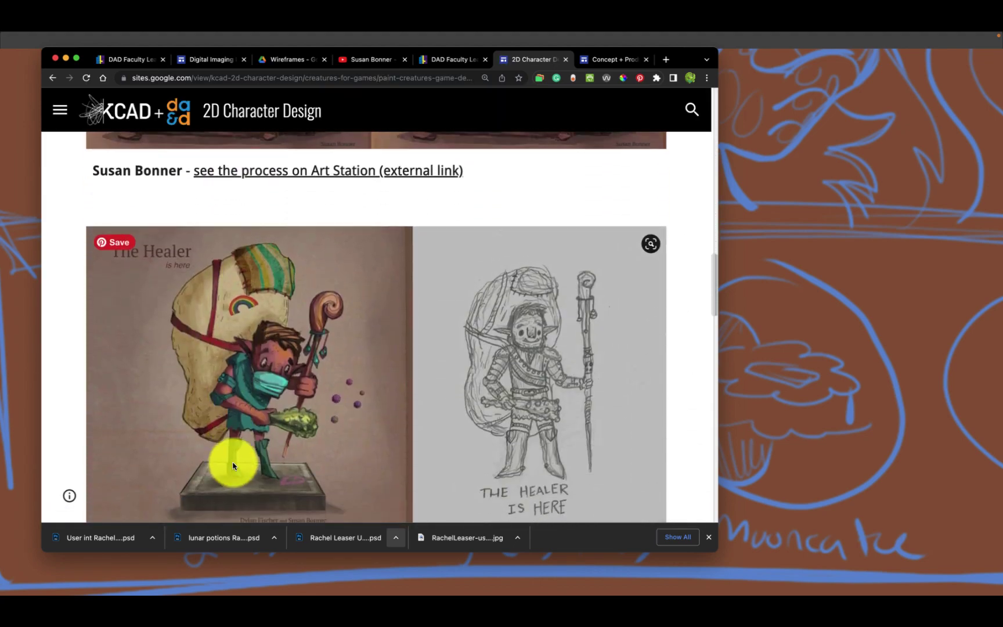
scroll(233, 465, "up", 5)
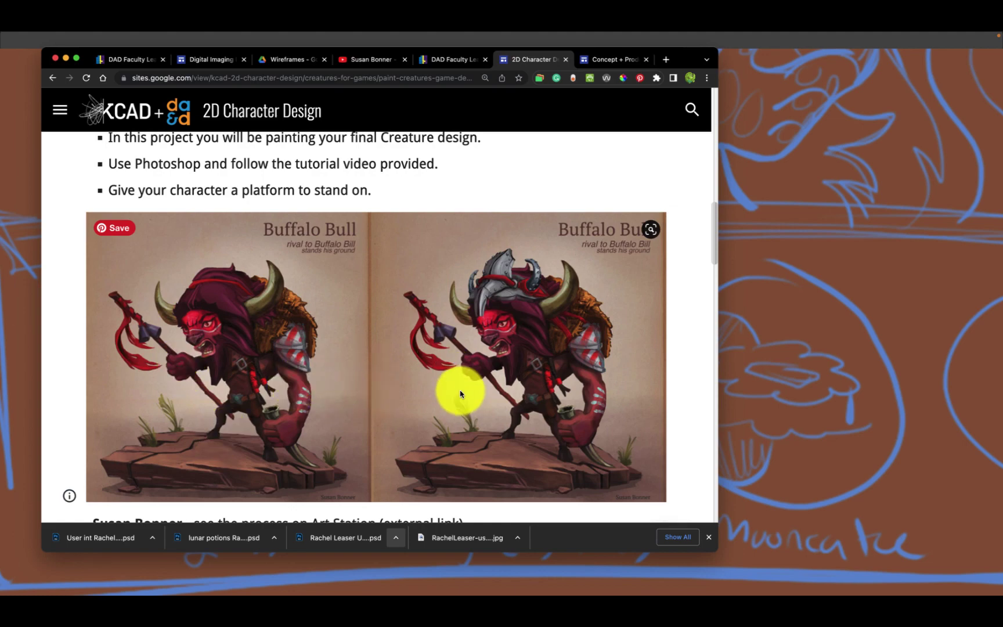
double_click(682, 60)
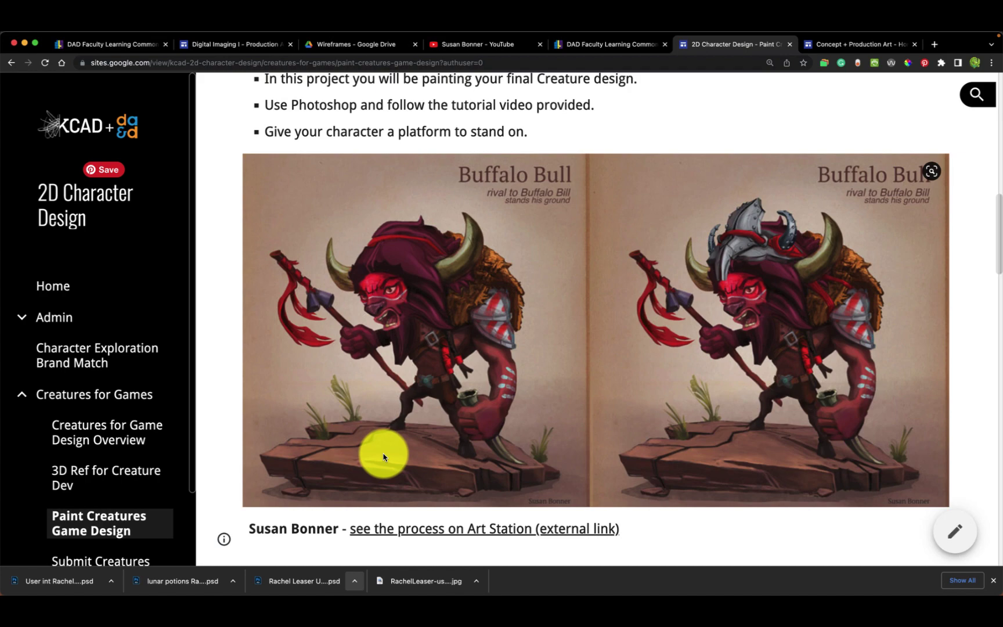
scroll(378, 475, "down", 8)
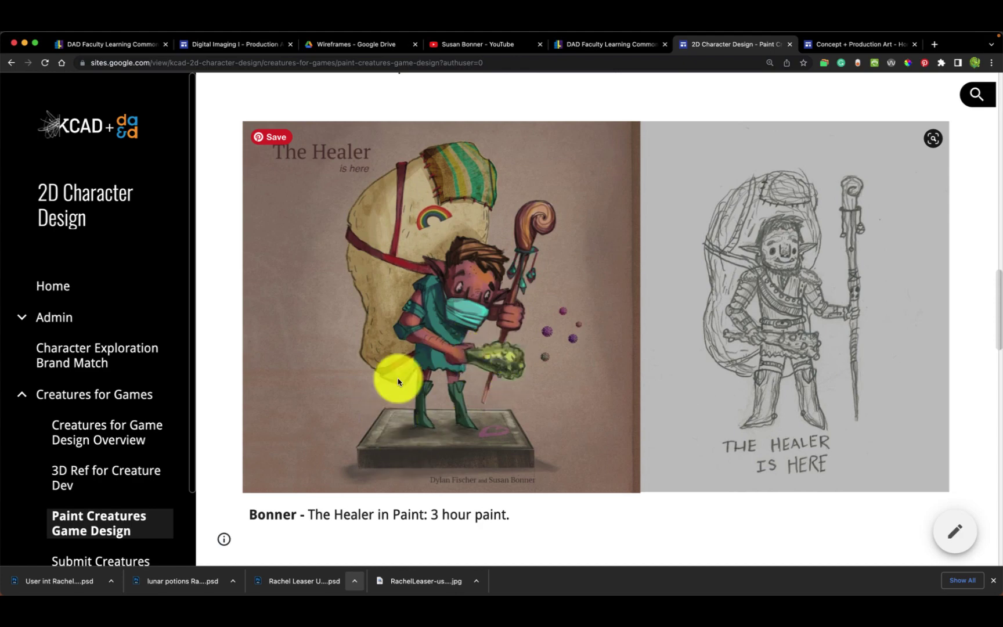
scroll(460, 476, "down", 12)
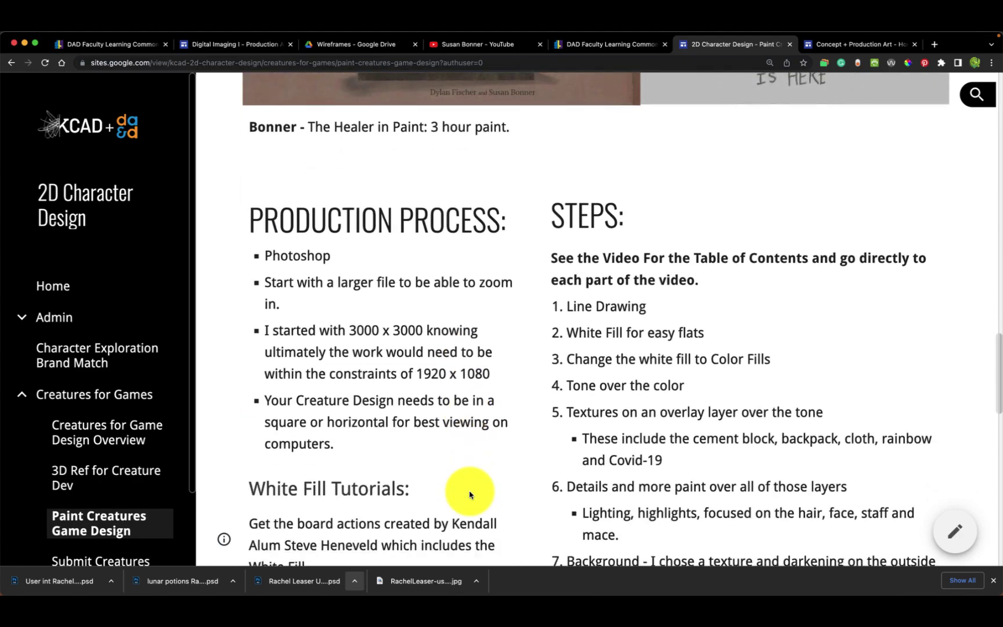
scroll(467, 491, "down", 8)
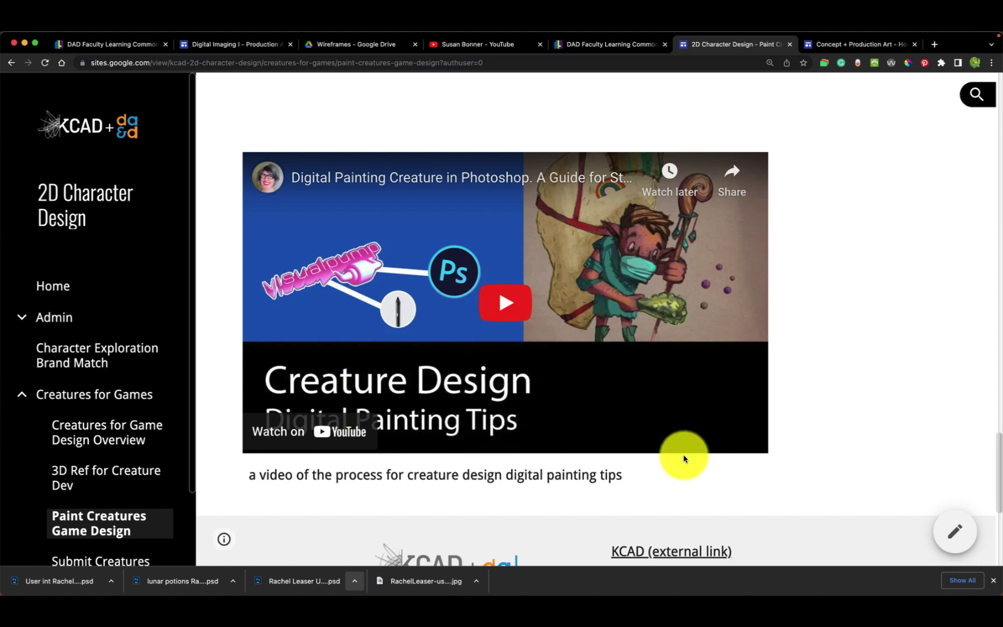
Play the Creature Design painting video in full screen and skip through its Black drawing over Blue Lines and White Fill Action chapters.
left_click(707, 419)
left_click(739, 442)
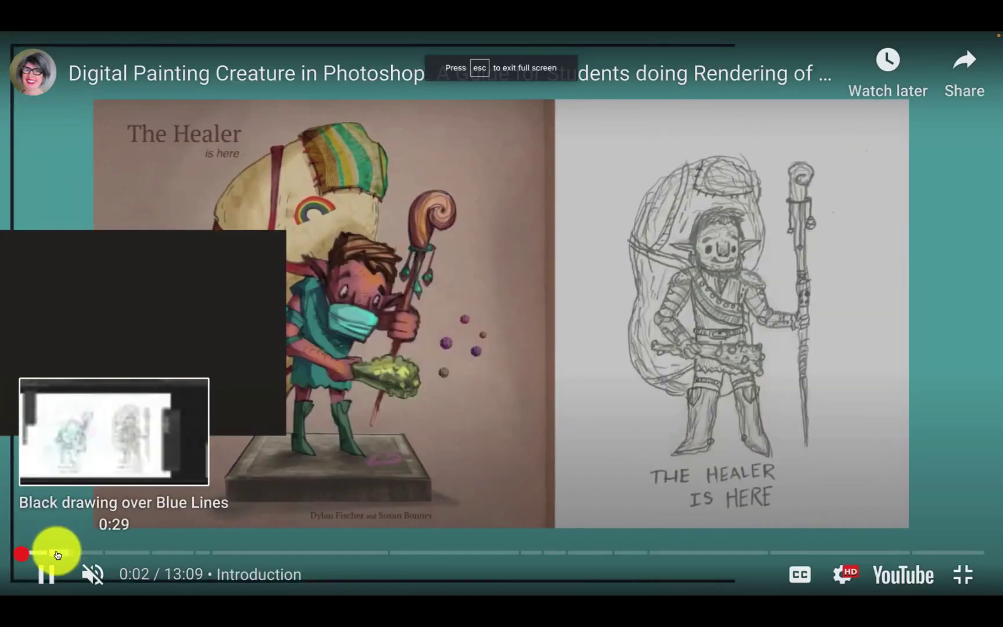
left_click(57, 553)
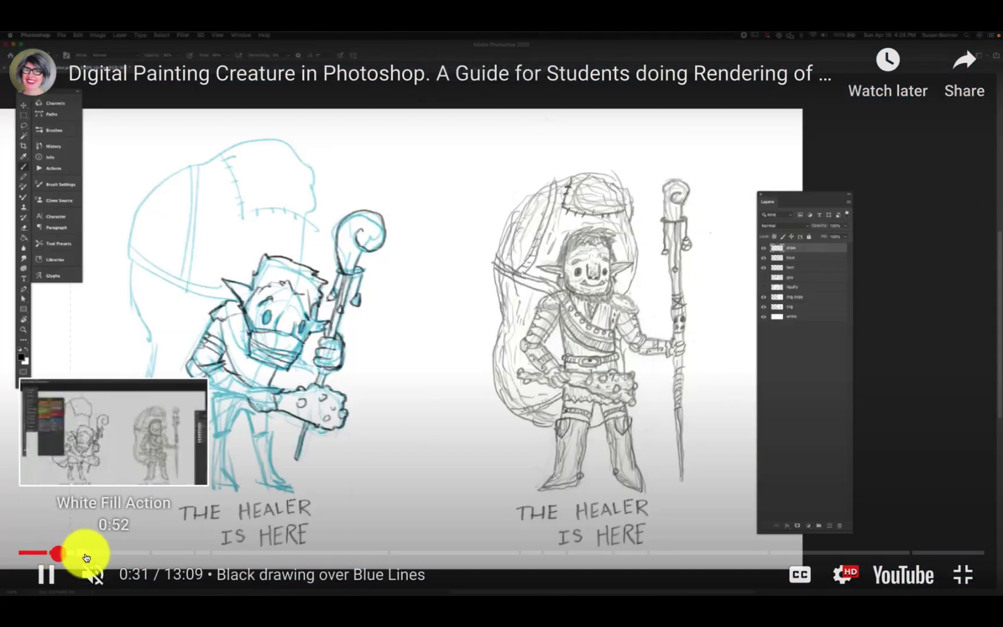
left_click(86, 554)
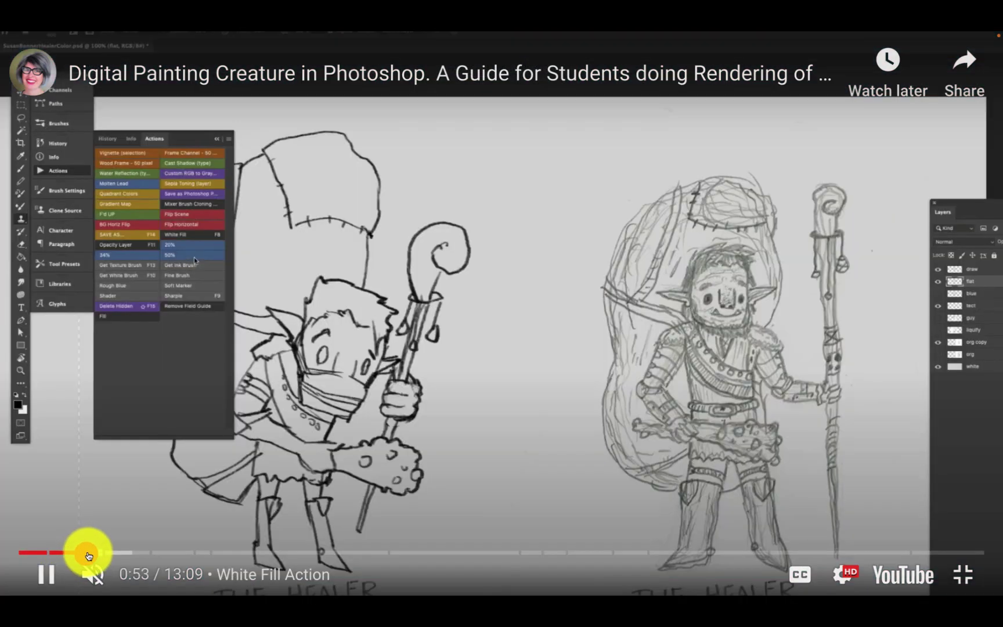